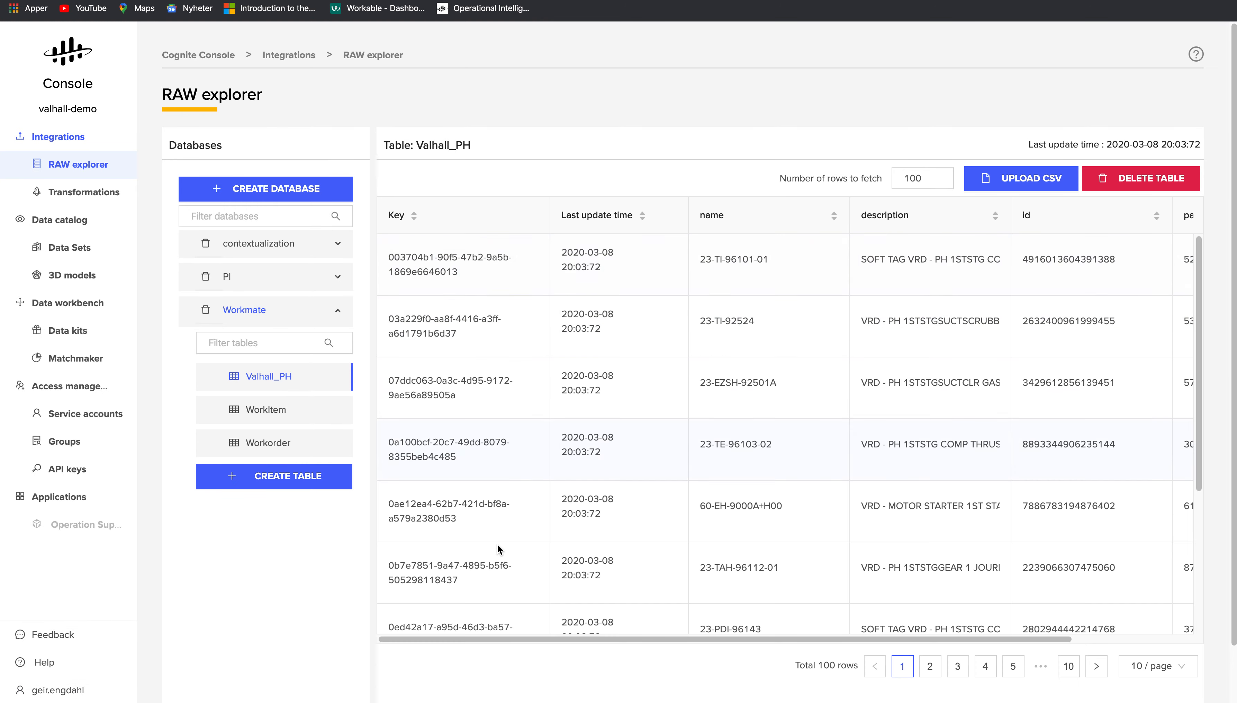
# - Scroll down the Workmate Valhall_PH tag rows and across its columns
pyautogui.scroll(-5, 535, 402)
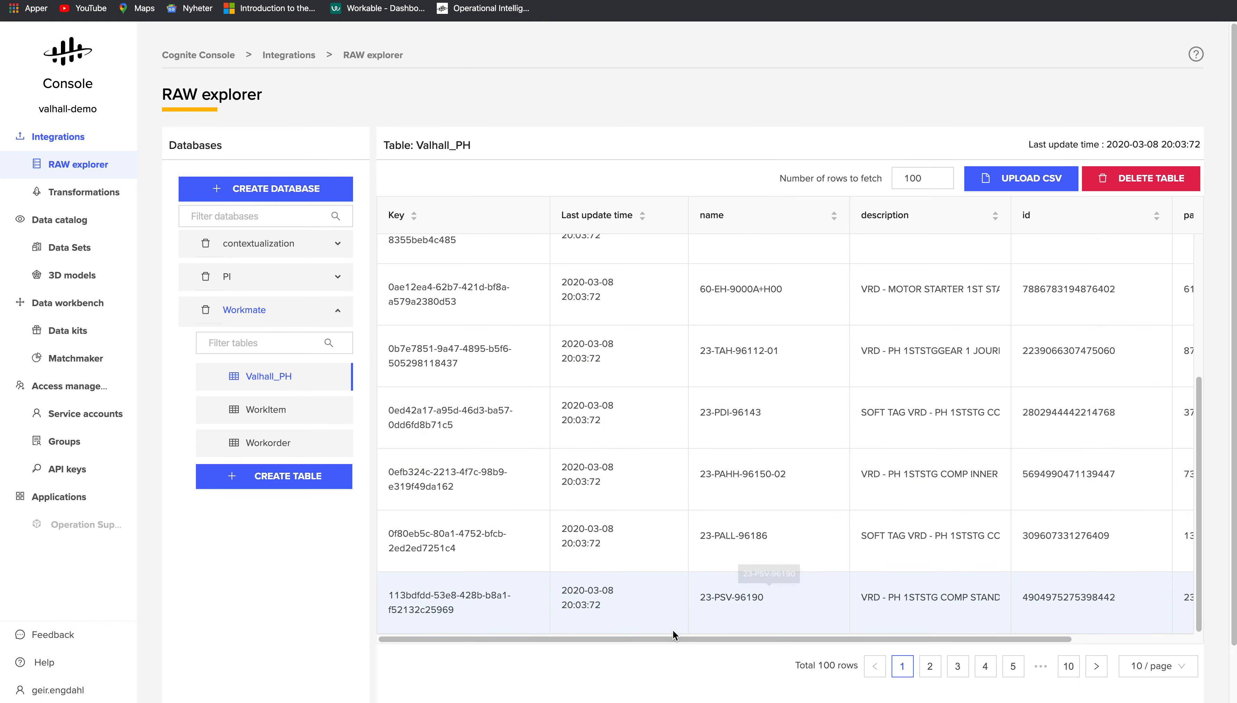
pyautogui.moveTo(668, 639); pyautogui.dragTo(620, 626)
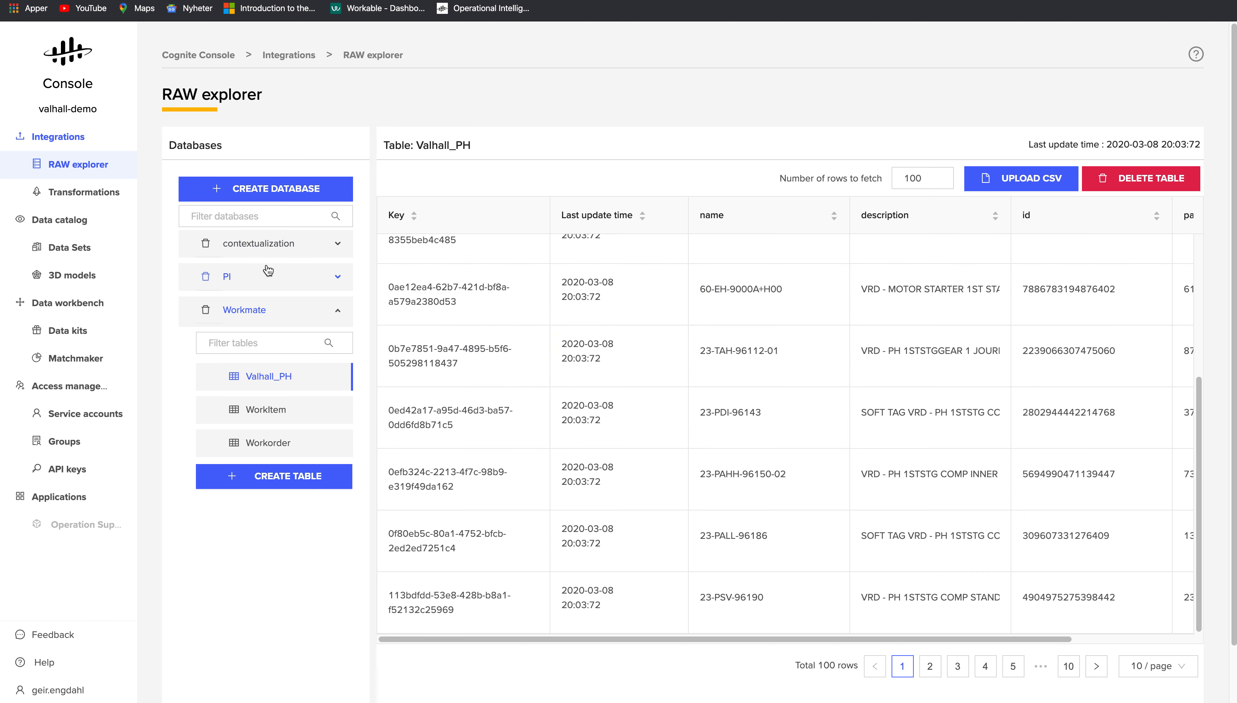
# - Open the PI database's Valhall_PH table and scroll through its time series rows
pyautogui.click(284, 277)
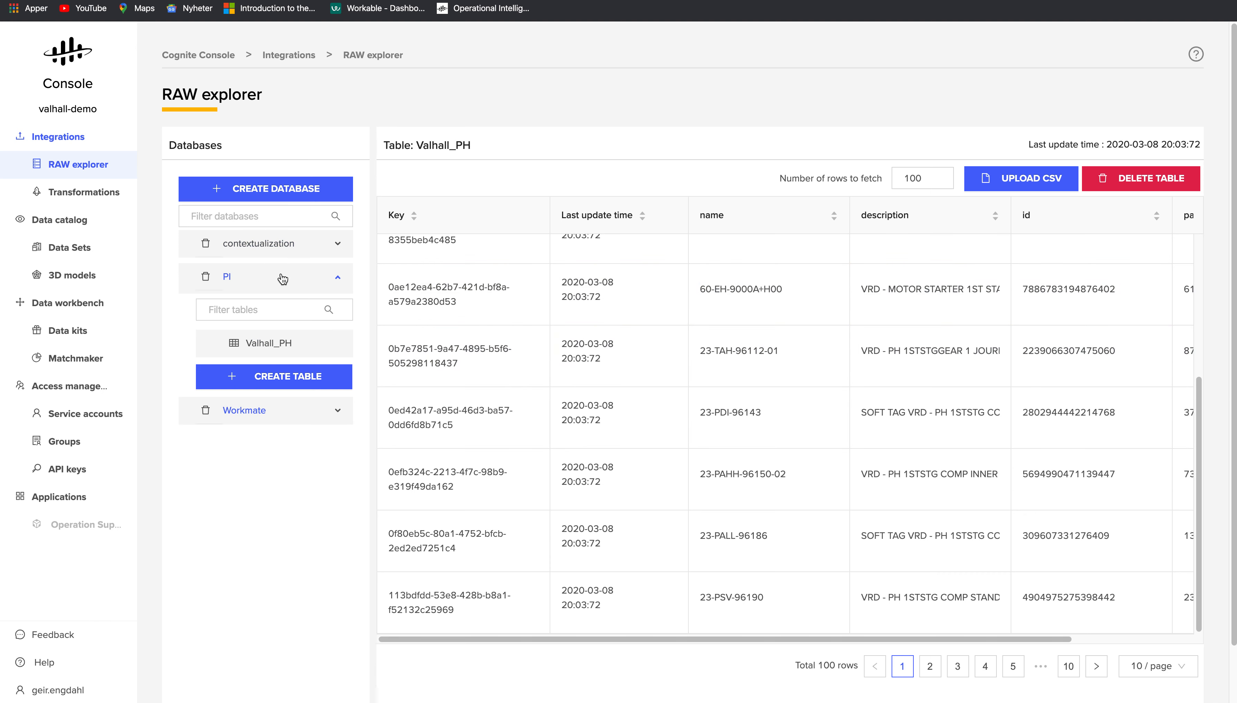
pyautogui.click(269, 349)
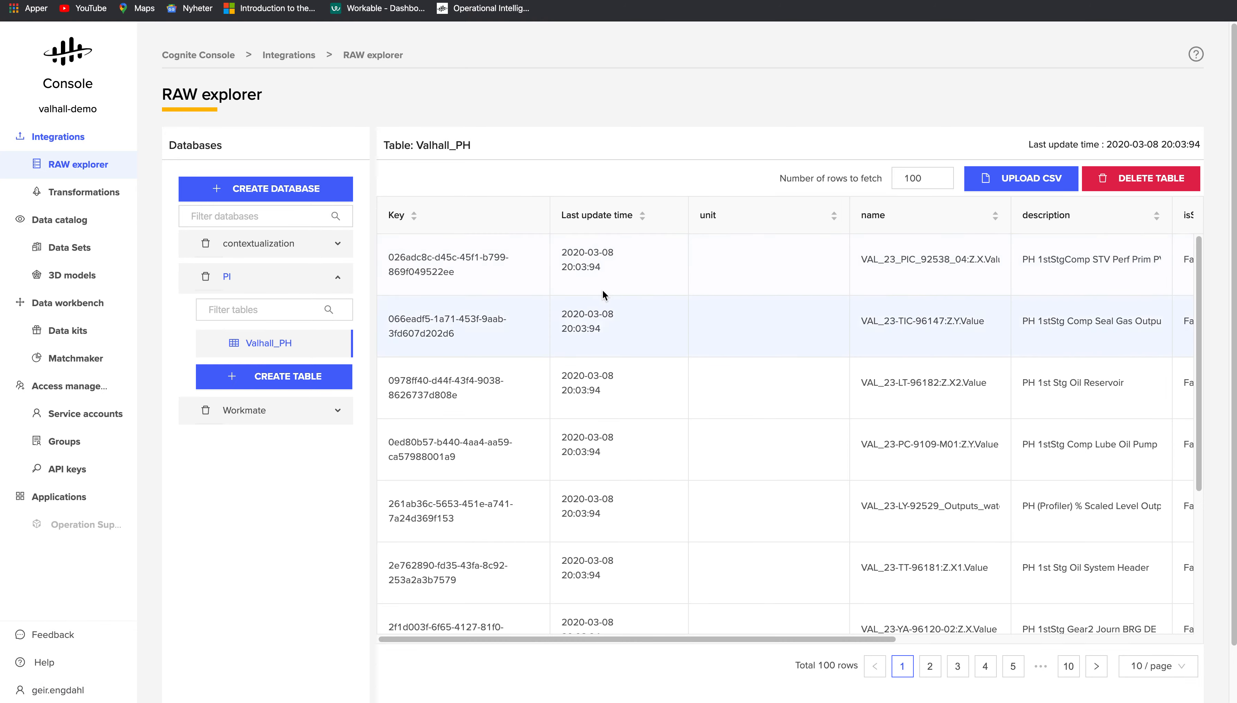
pyautogui.scroll(-1, 618, 284)
pyautogui.moveTo(542, 641); pyautogui.dragTo(508, 633)
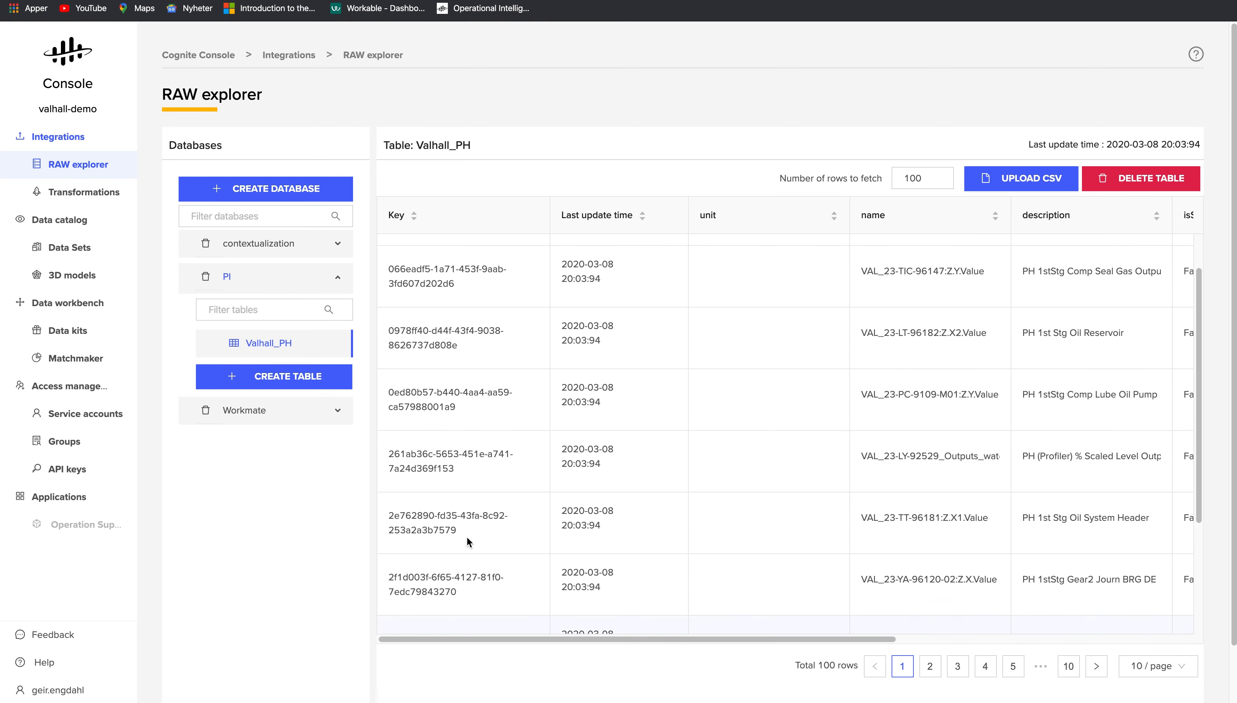
pyautogui.scroll(1, 434, 521)
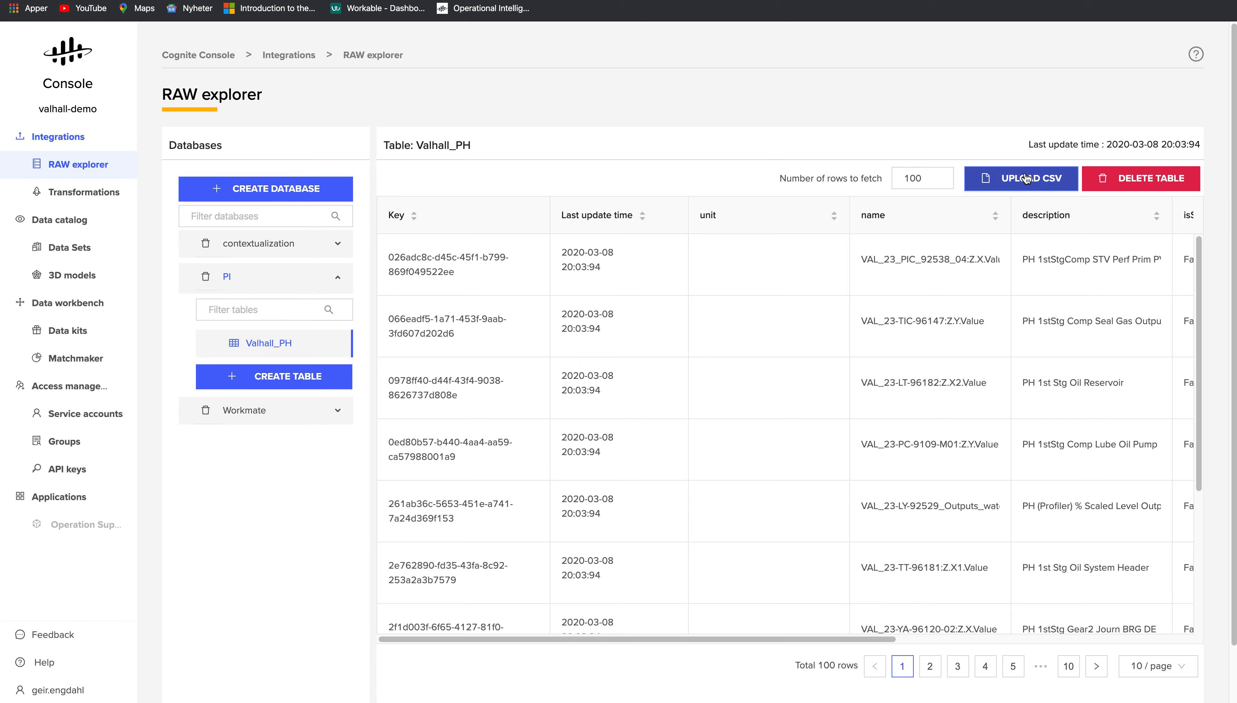
# - Start a CSV upload into the table, cancel it, and go to Transformations
pyautogui.click(1036, 183)
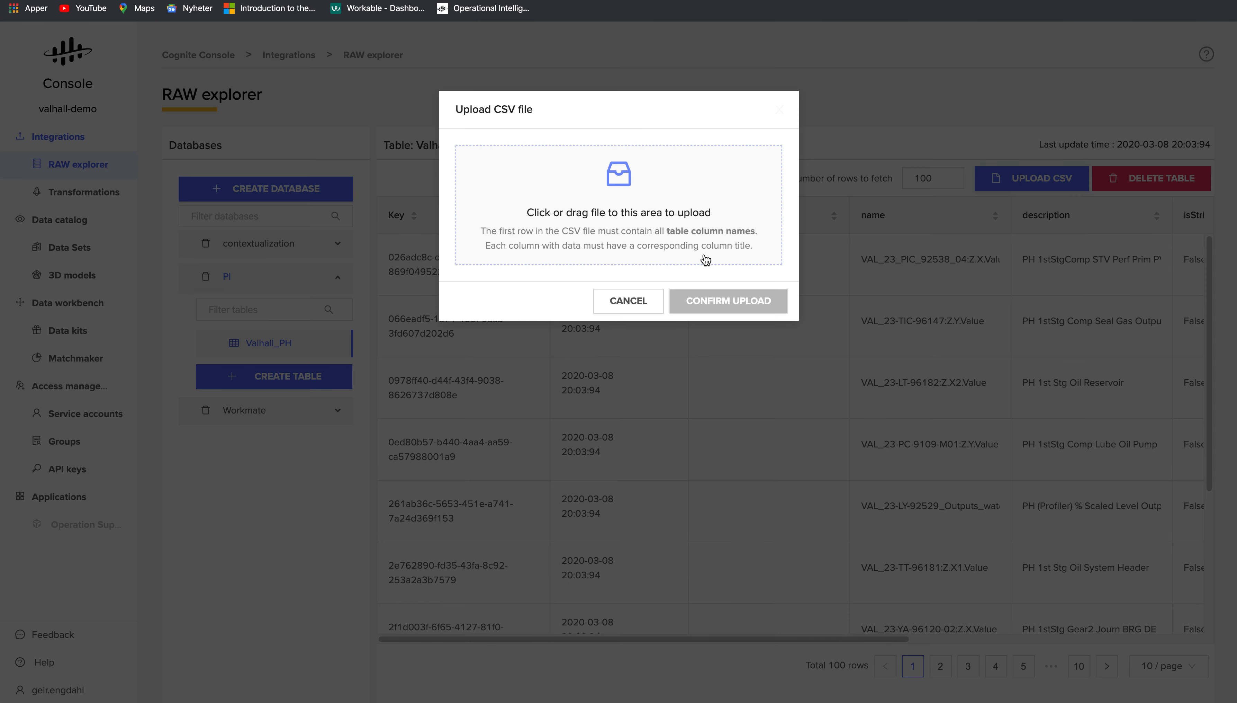
pyautogui.click(643, 295)
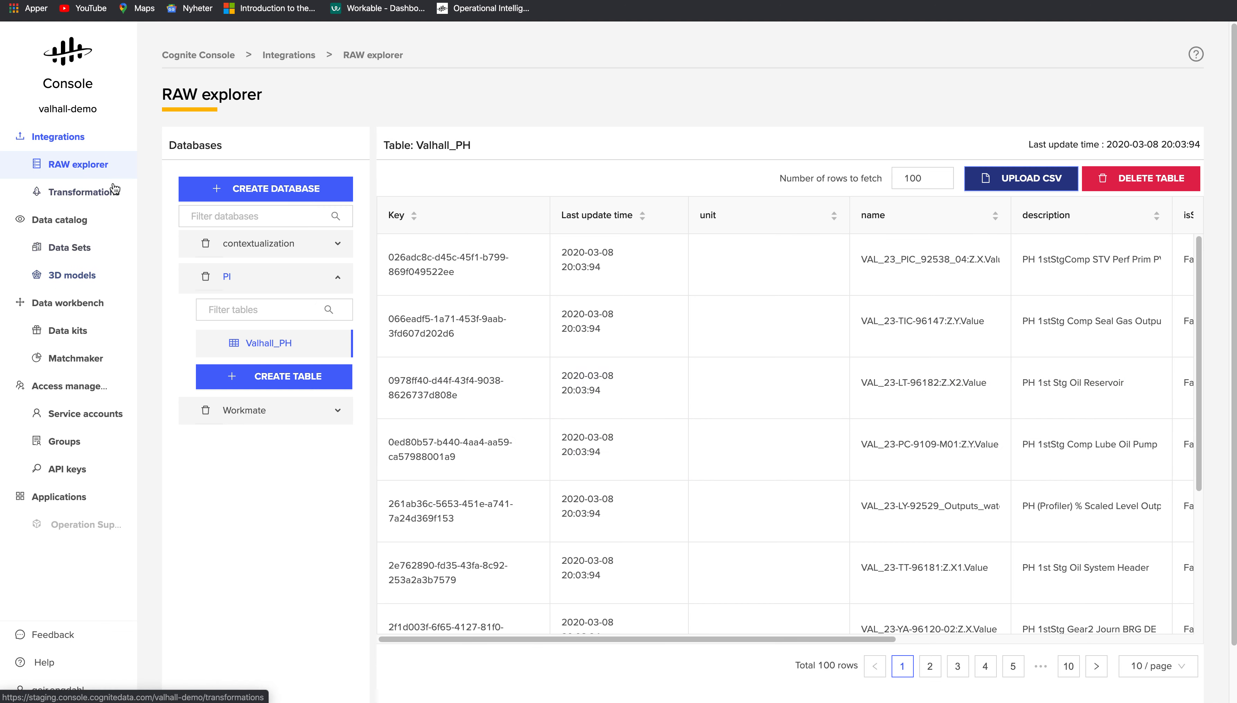
pyautogui.click(99, 194)
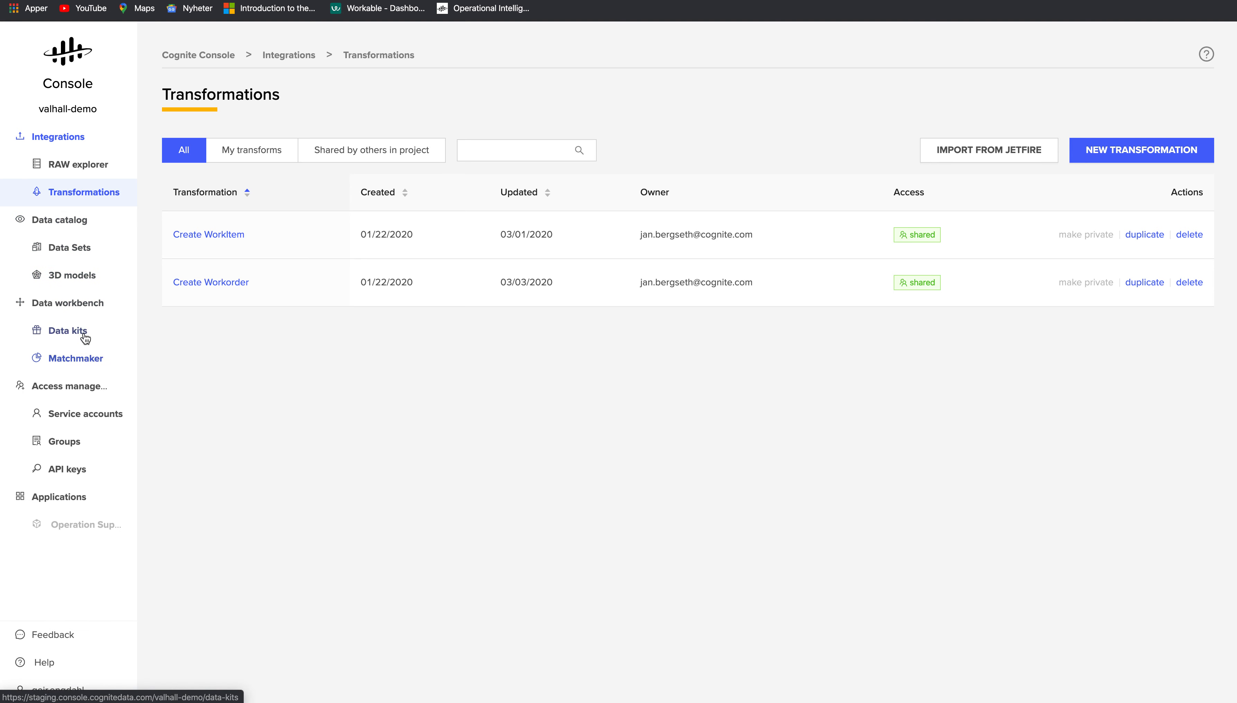
# - Open the Data Sets page under Data catalog, which lists no data sets yet
pyautogui.click(77, 252)
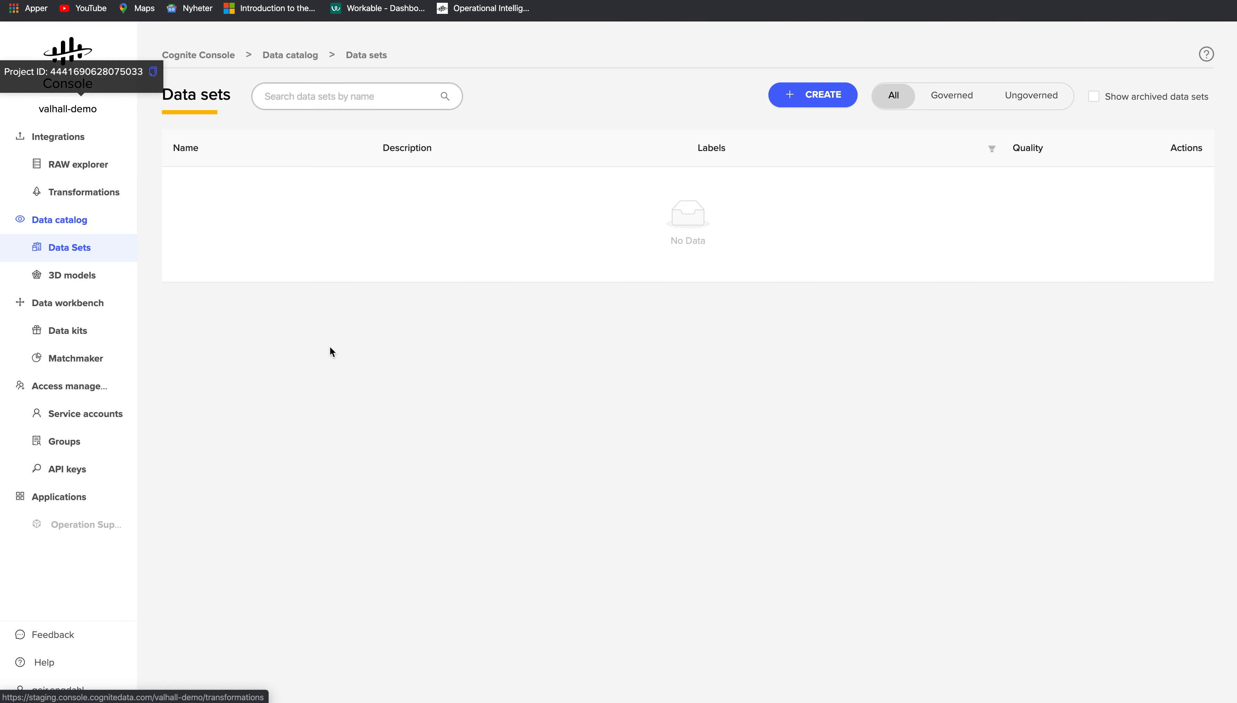
# - Create the 'Valhall assets' data set described as 'Assets from the Valhall PH platform', not write protected
pyautogui.click(829, 102)
pyautogui.click(615, 186)
pyautogui.write('Valhall assets')
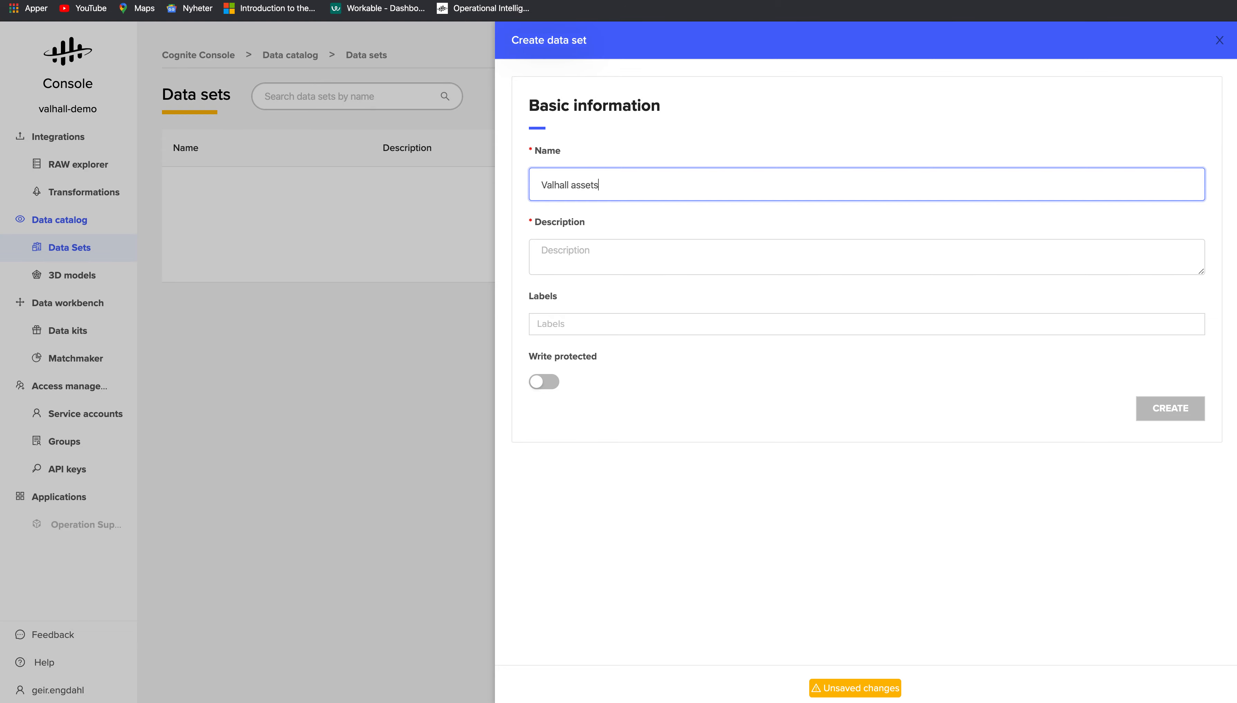
pyautogui.press('Tab')
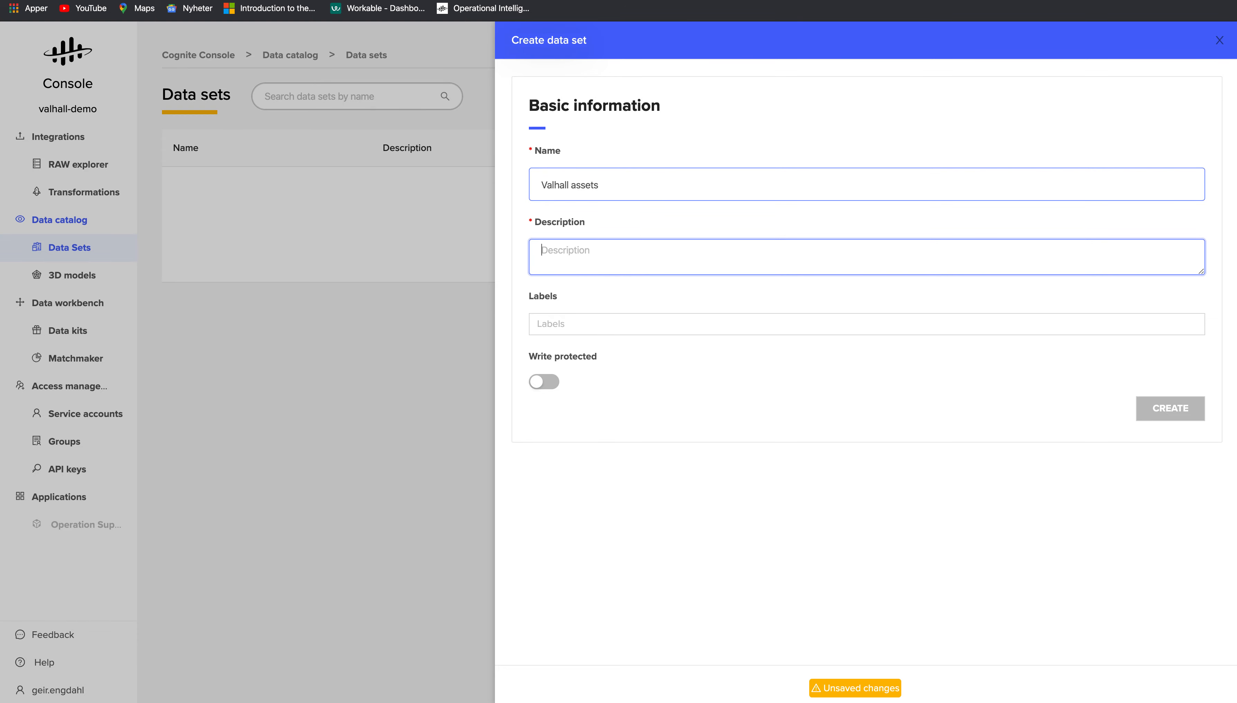
pyautogui.write('Assets from th')
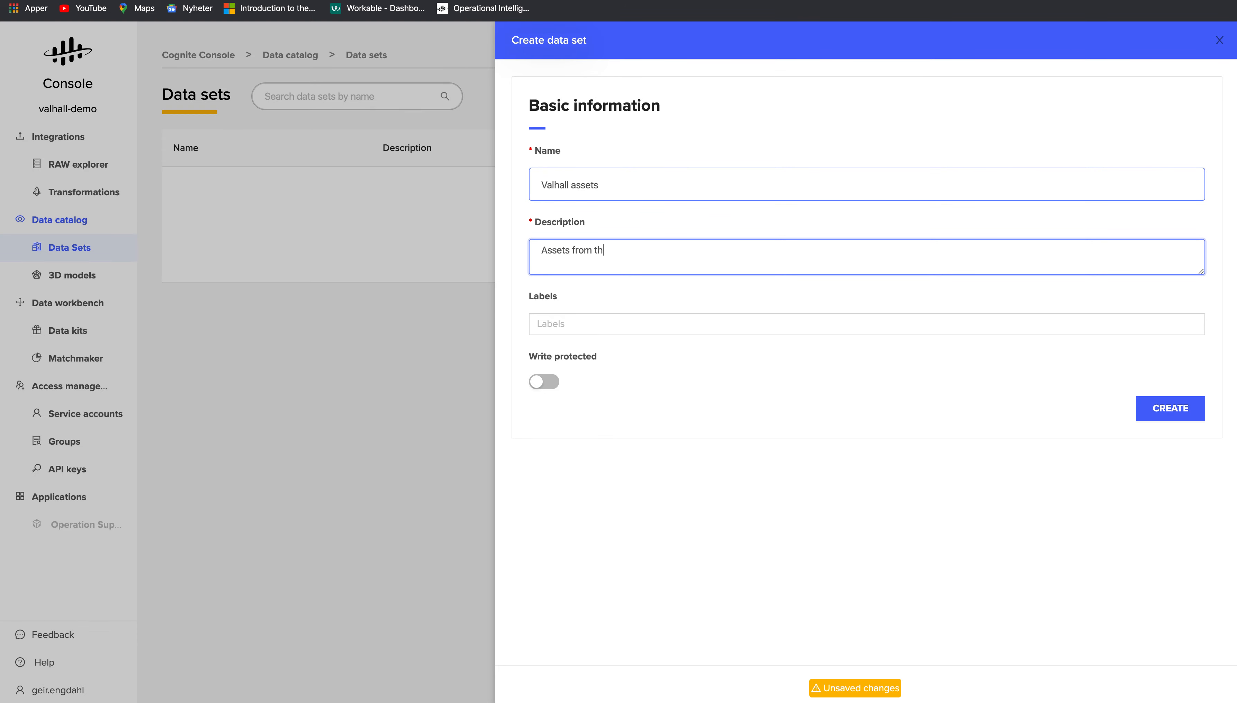
pyautogui.write('e Valhall PH platform')
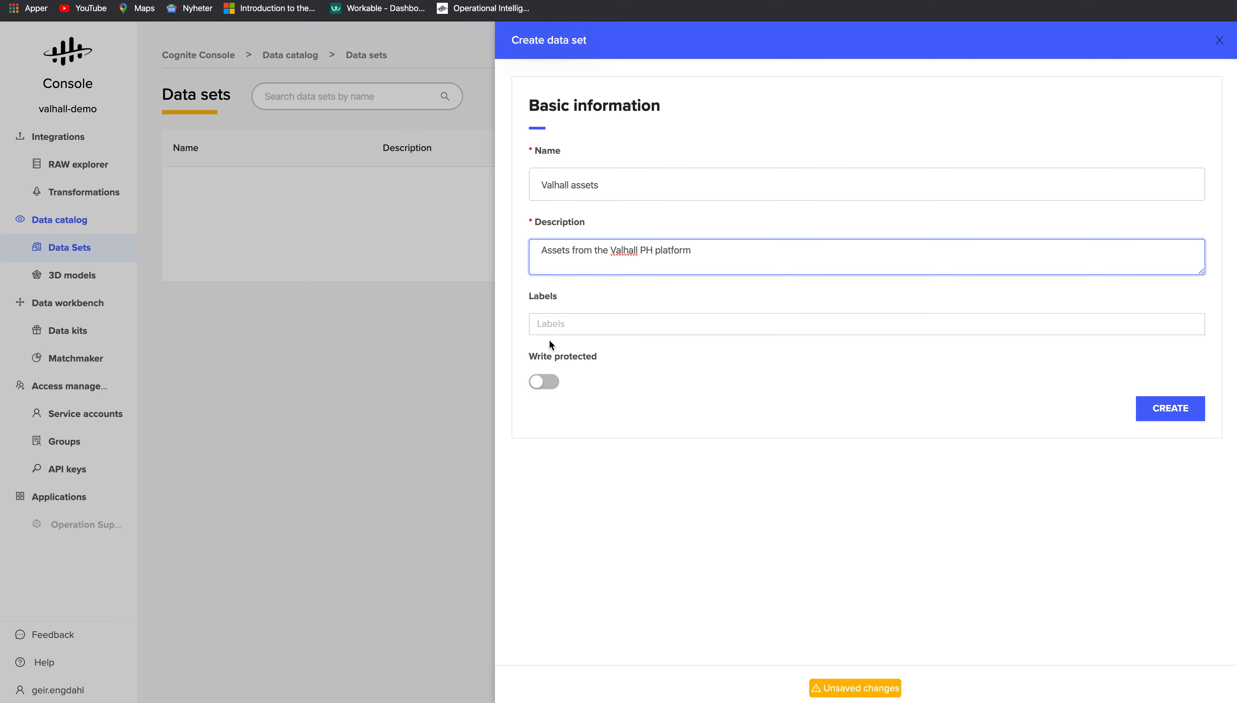
pyautogui.click(599, 323)
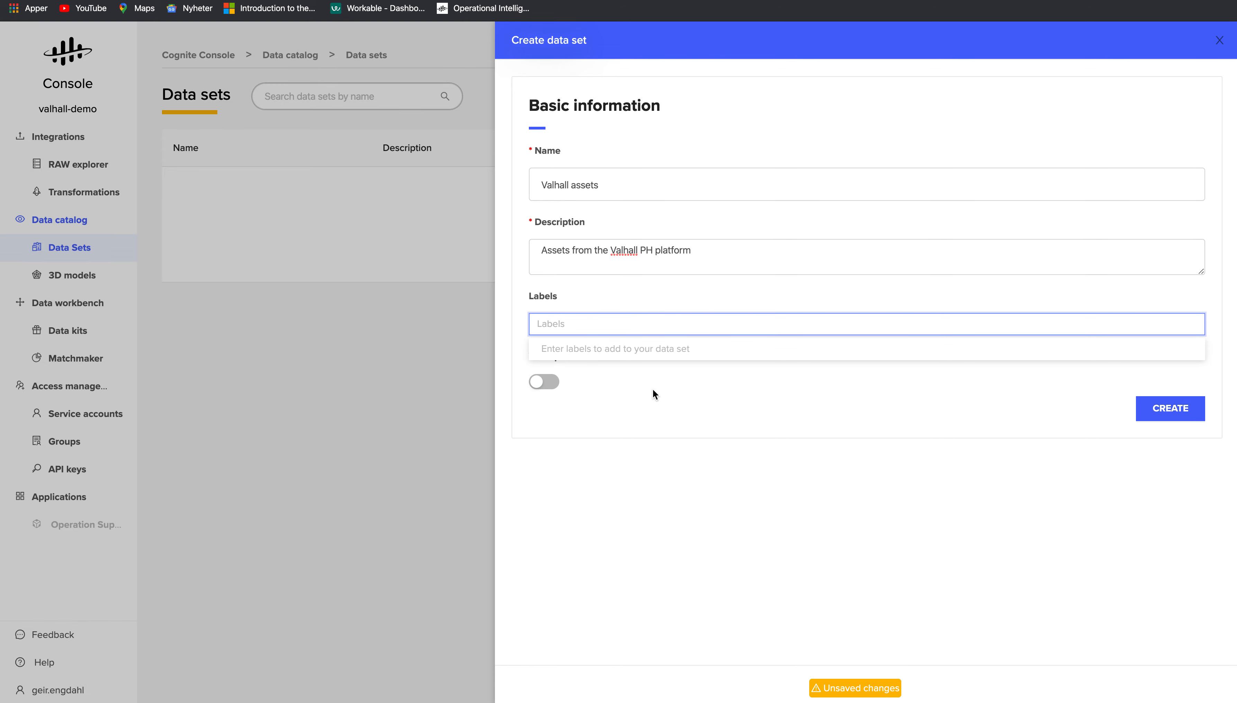
pyautogui.click(694, 408)
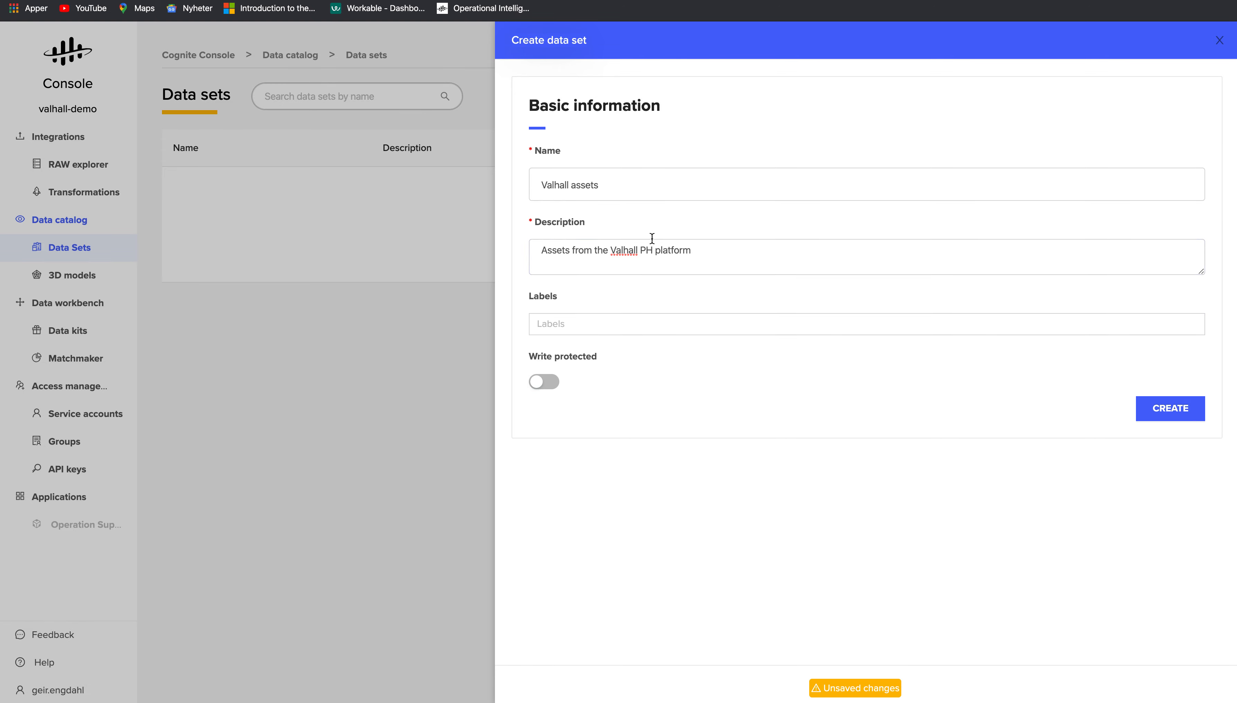
pyautogui.click(538, 384)
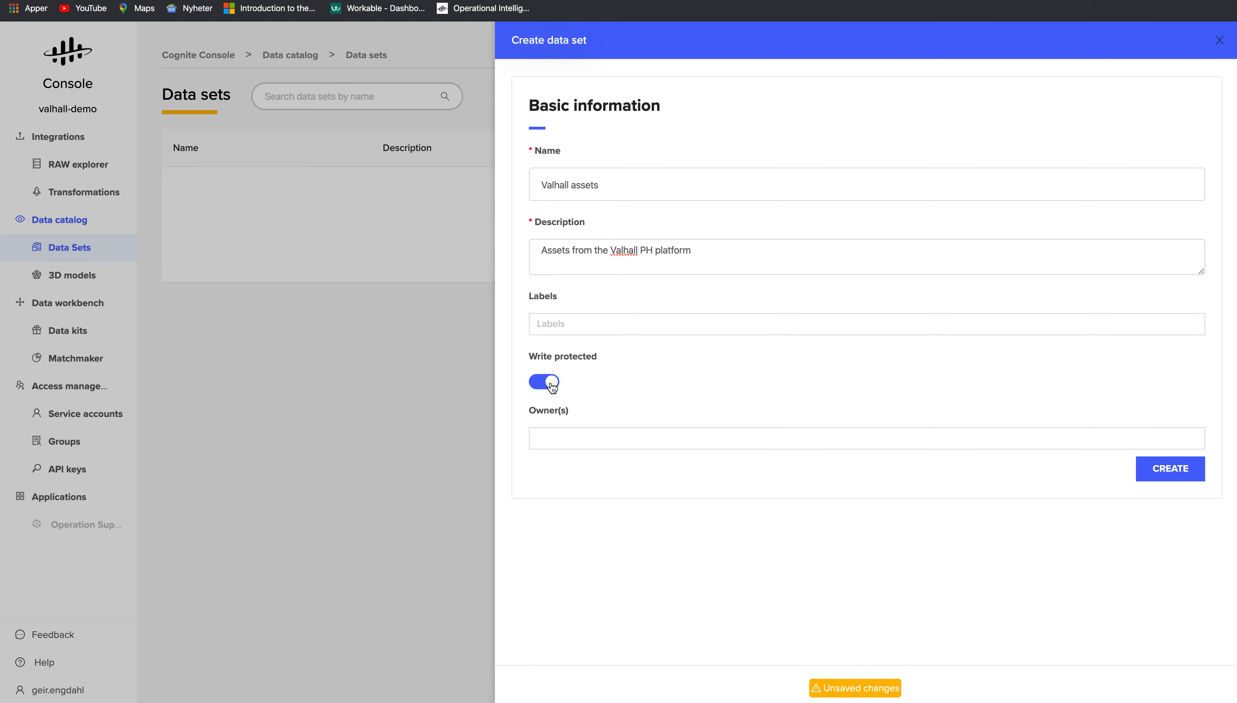
pyautogui.click(552, 383)
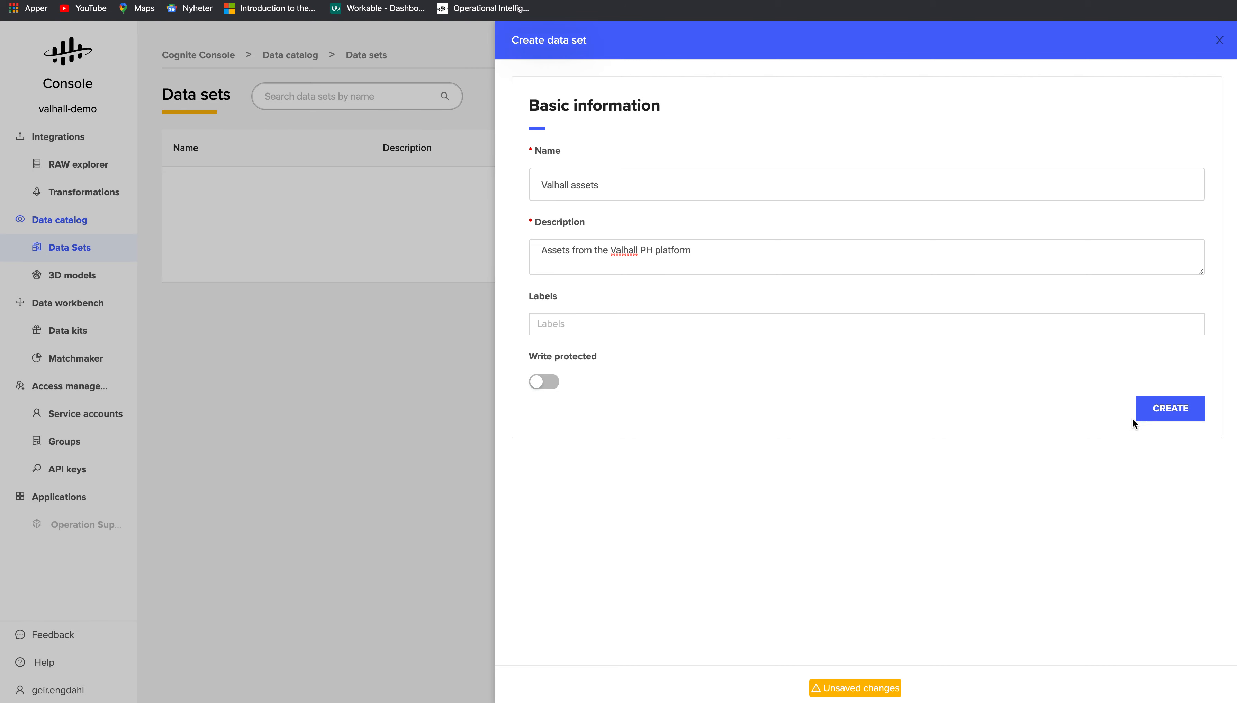
pyautogui.click(1175, 410)
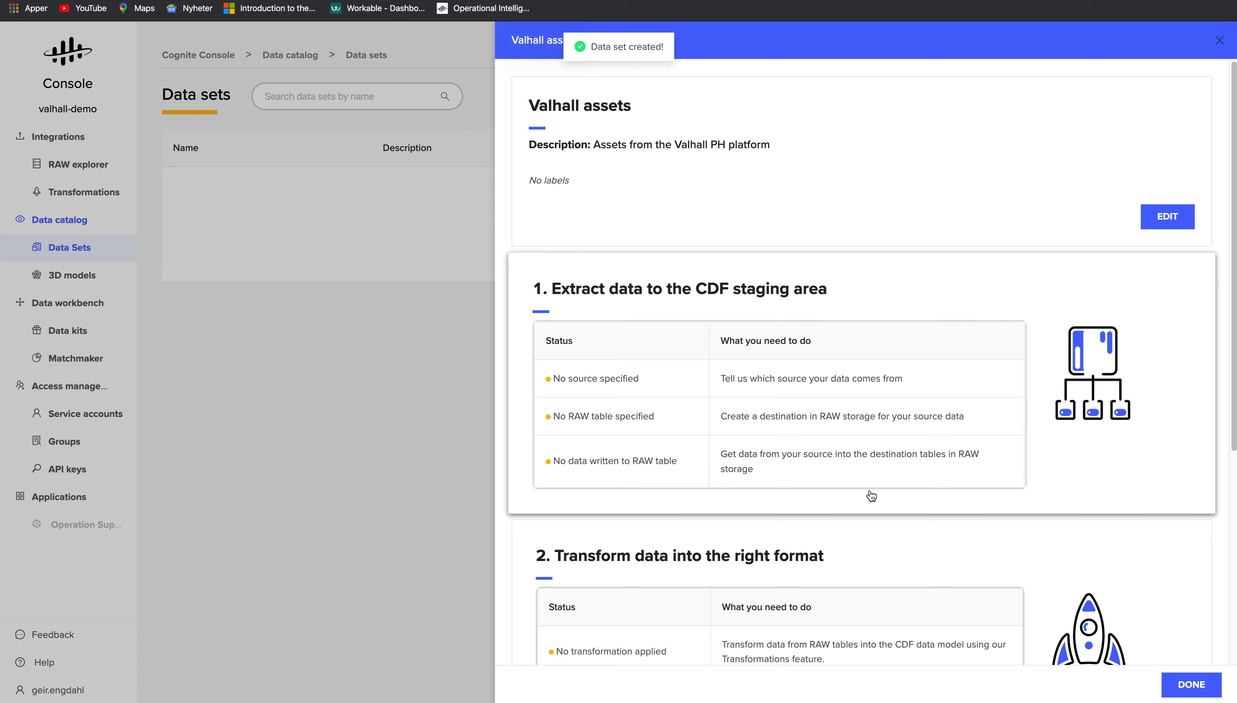
# - Set Workmate as the data set's source and assign the jetfire service account
pyautogui.click(638, 383)
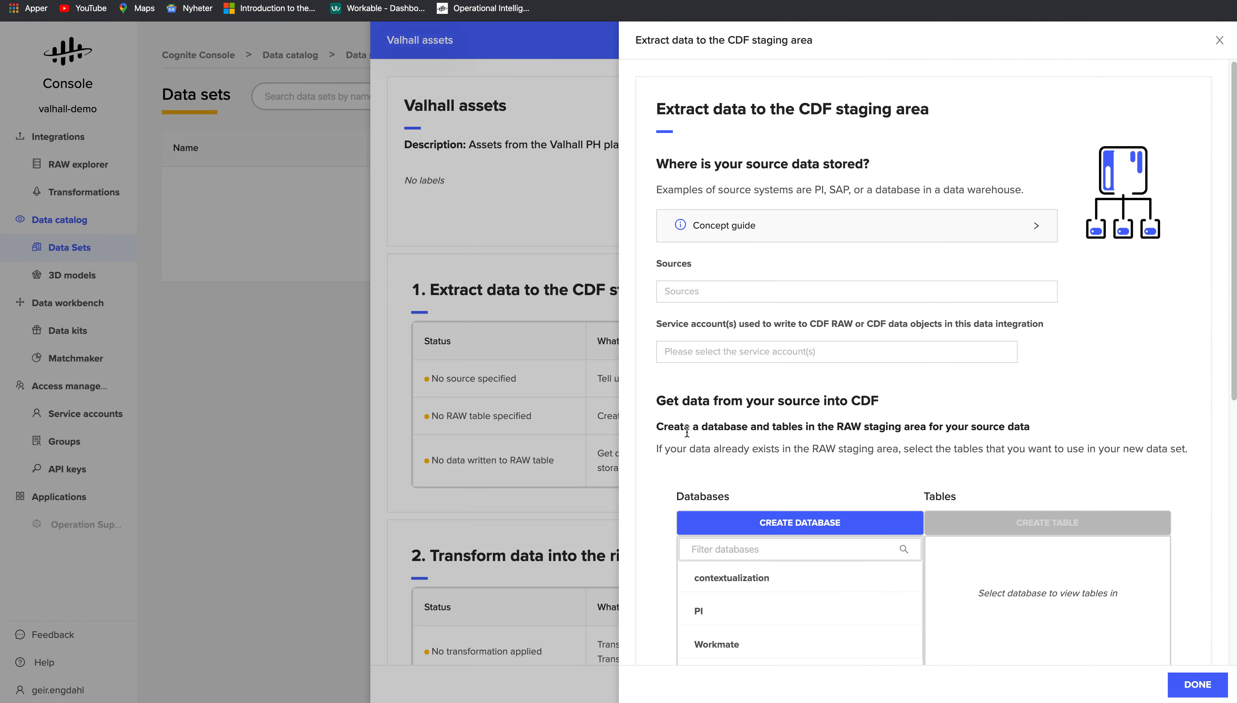
pyautogui.click(693, 293)
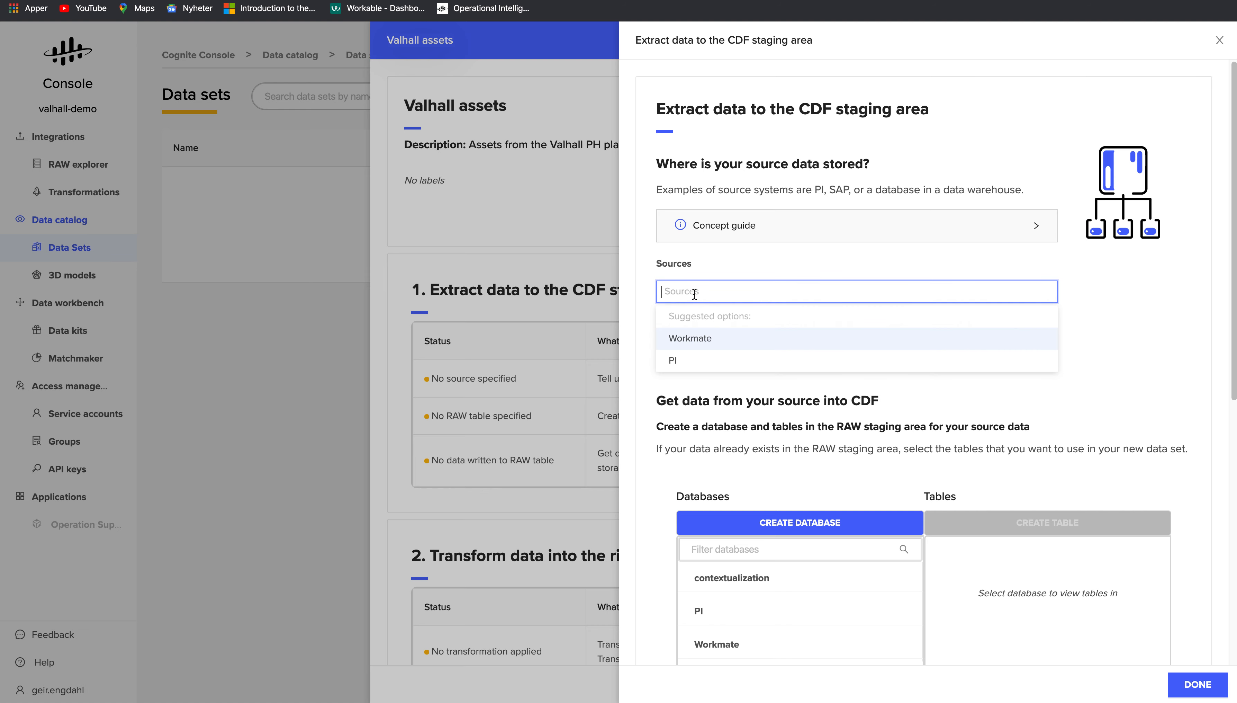
pyautogui.click(700, 342)
pyautogui.click(657, 277)
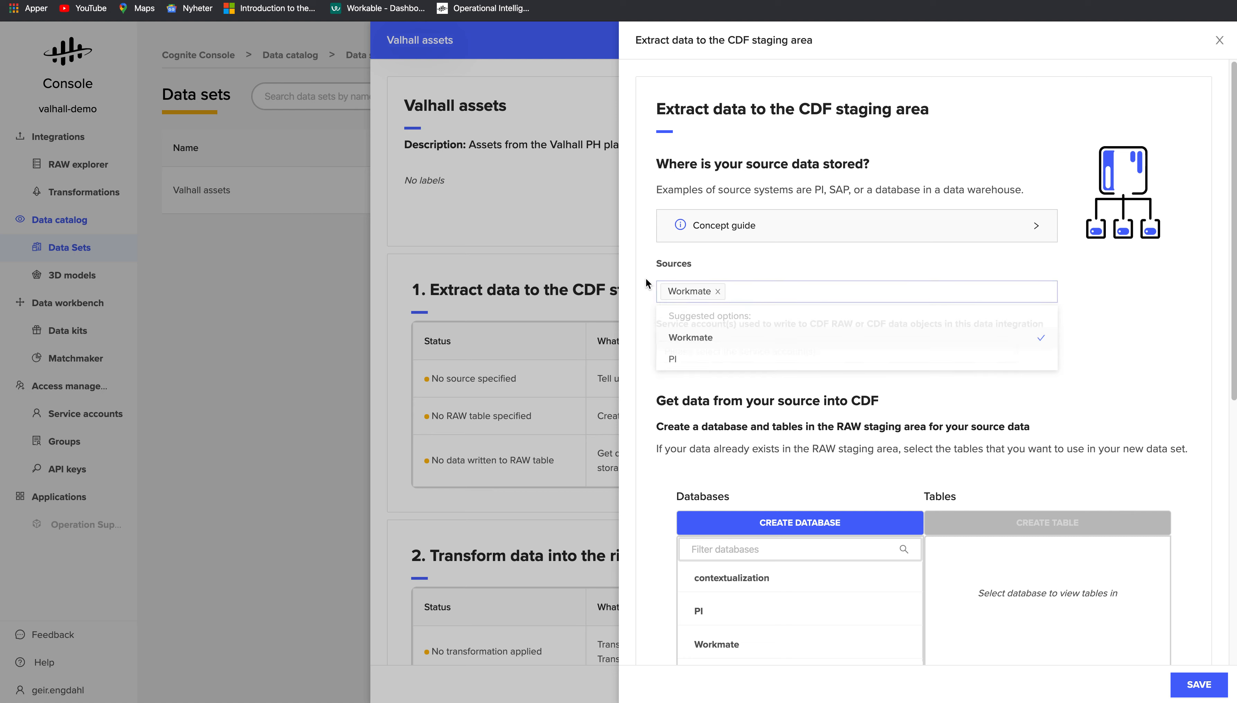
pyautogui.click(815, 352)
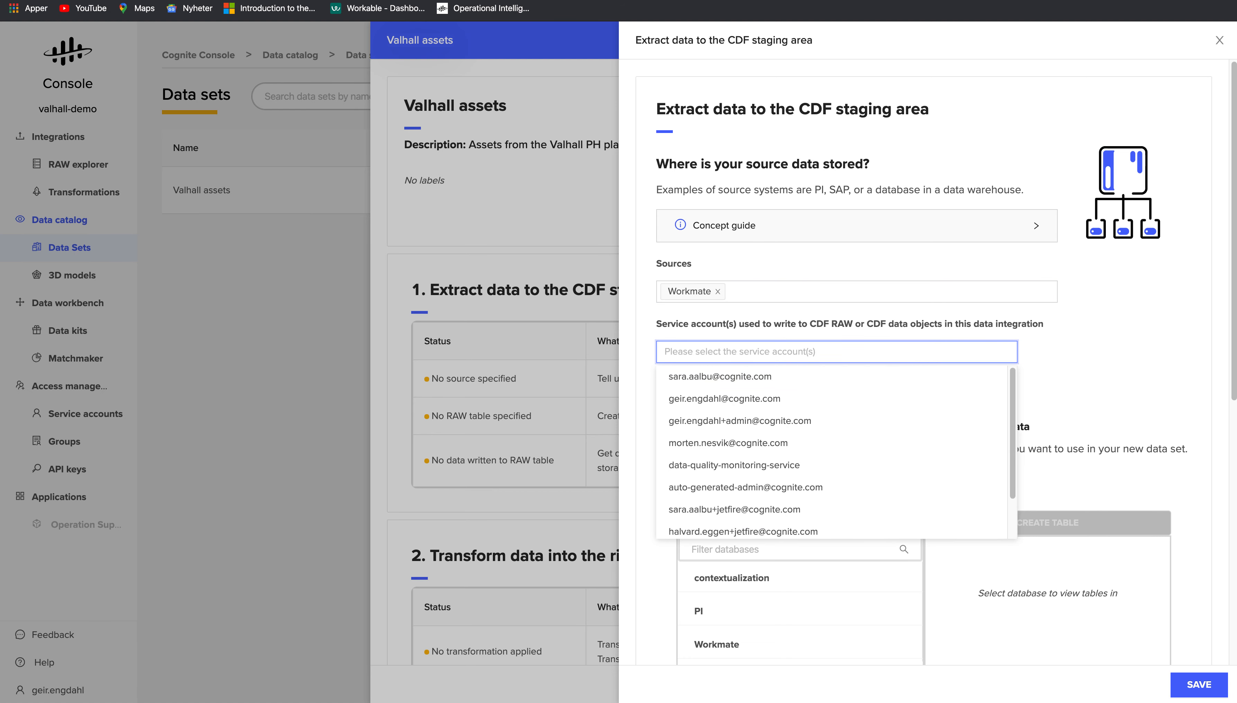
pyautogui.write('geir')
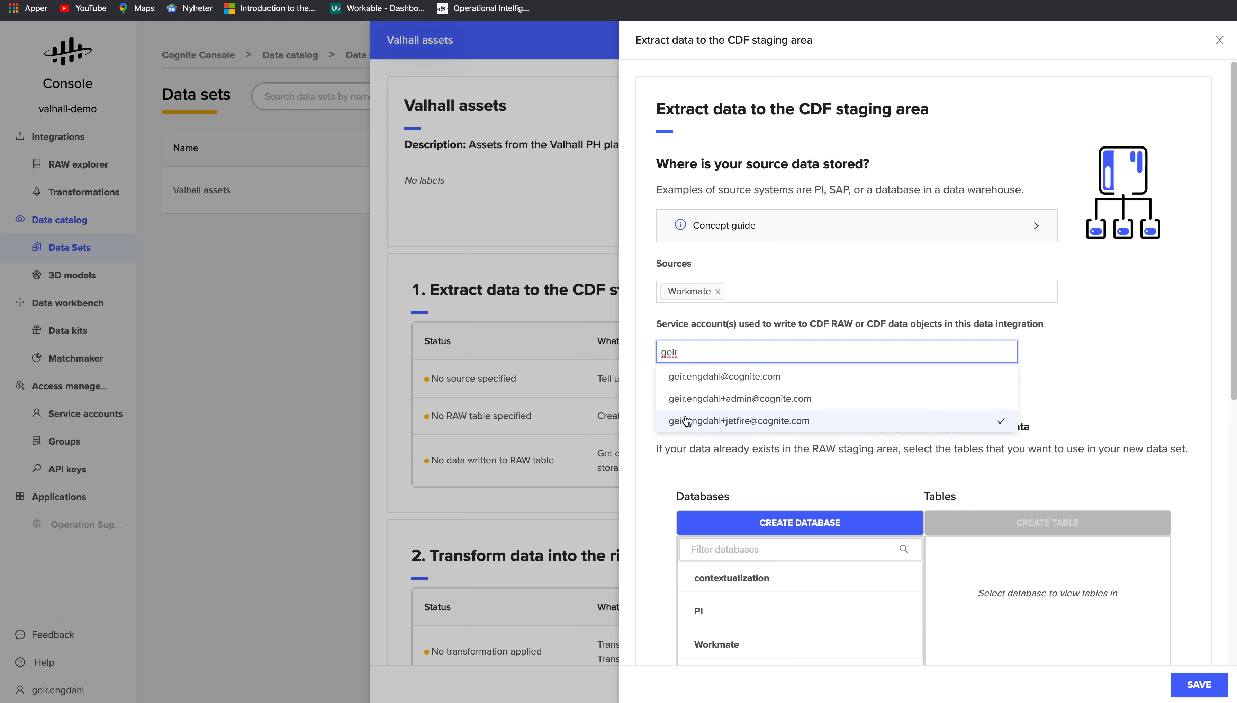
pyautogui.click(702, 421)
pyautogui.click(1087, 377)
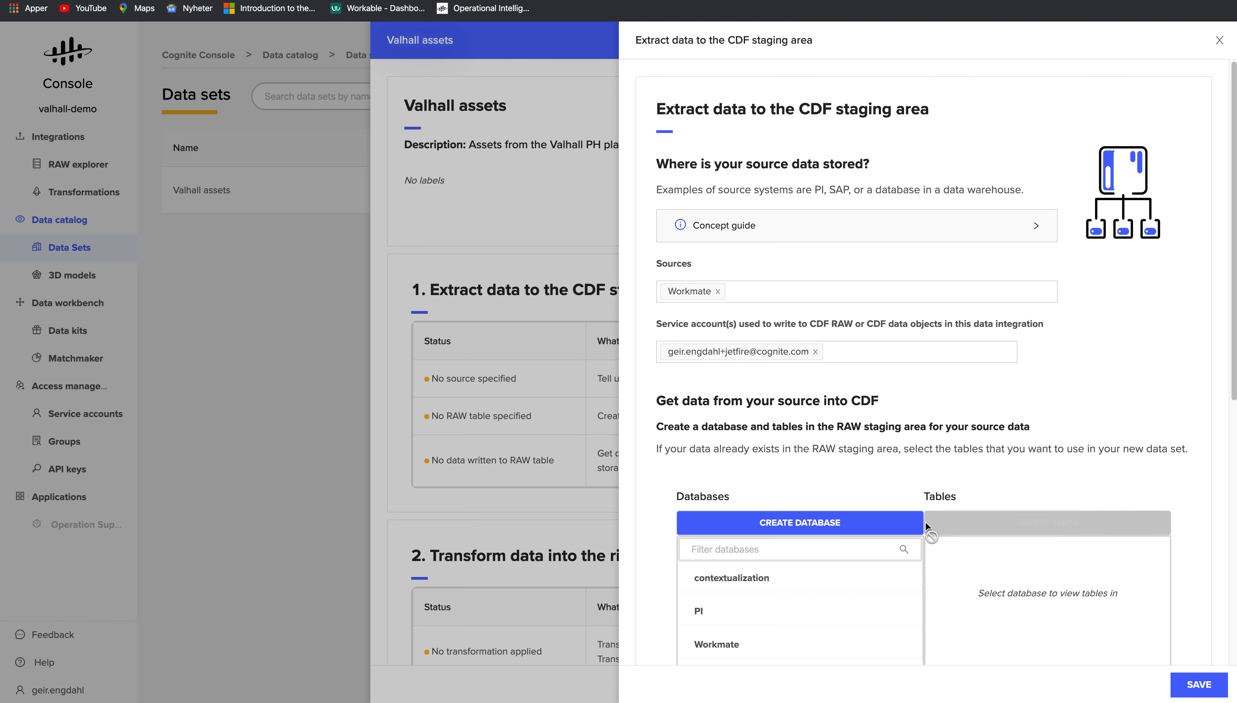
# - Link the Workmate Valhall_PH RAW table and save the extraction step
pyautogui.scroll(-5, 1123, 416)
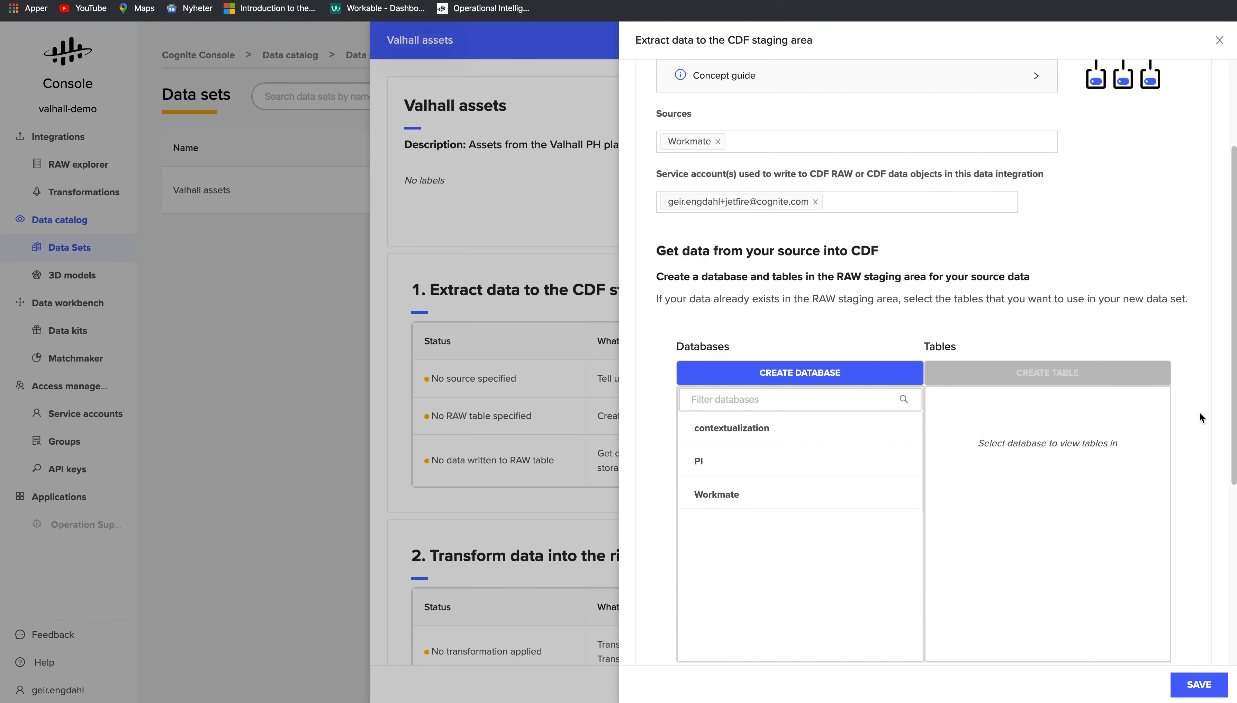
pyautogui.click(727, 352)
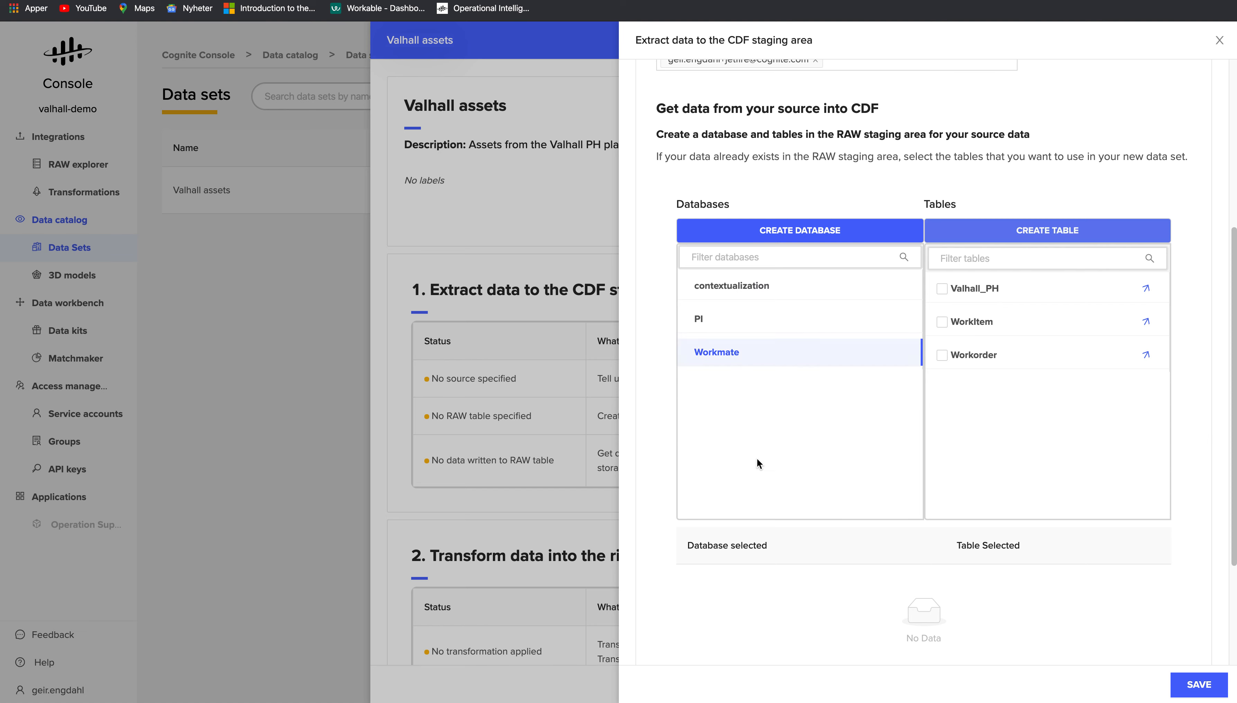
pyautogui.click(941, 288)
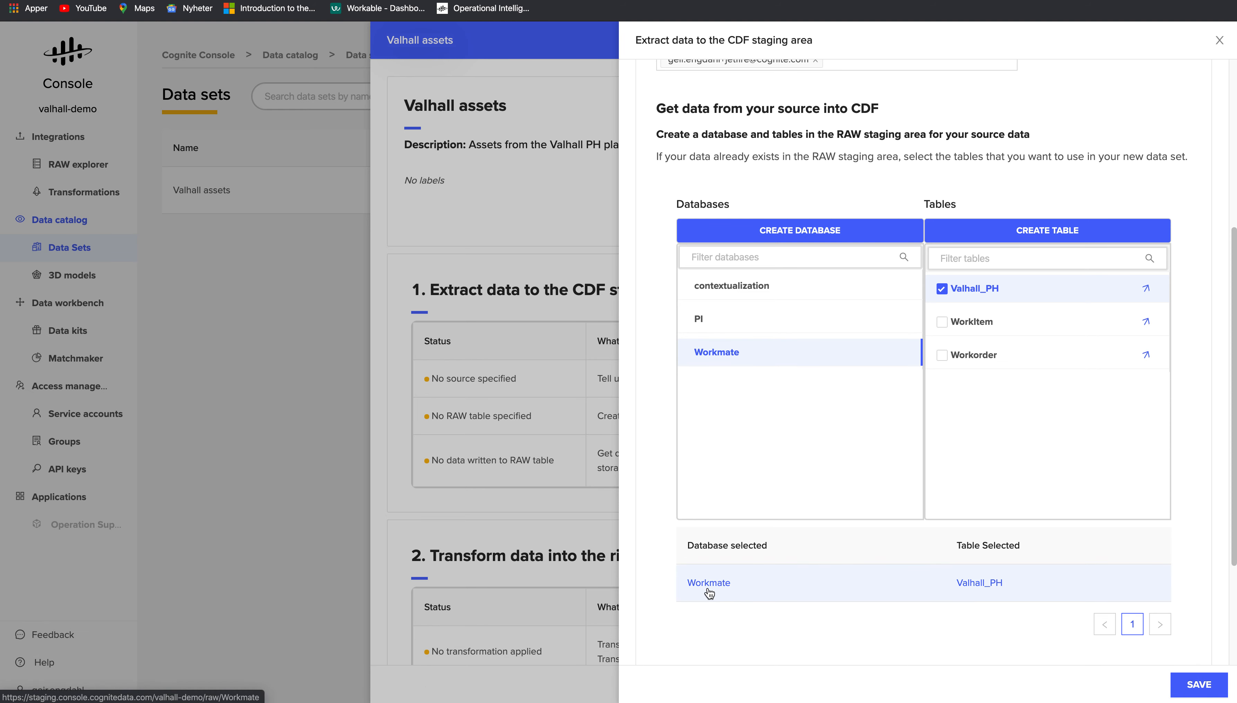
pyautogui.click(1193, 683)
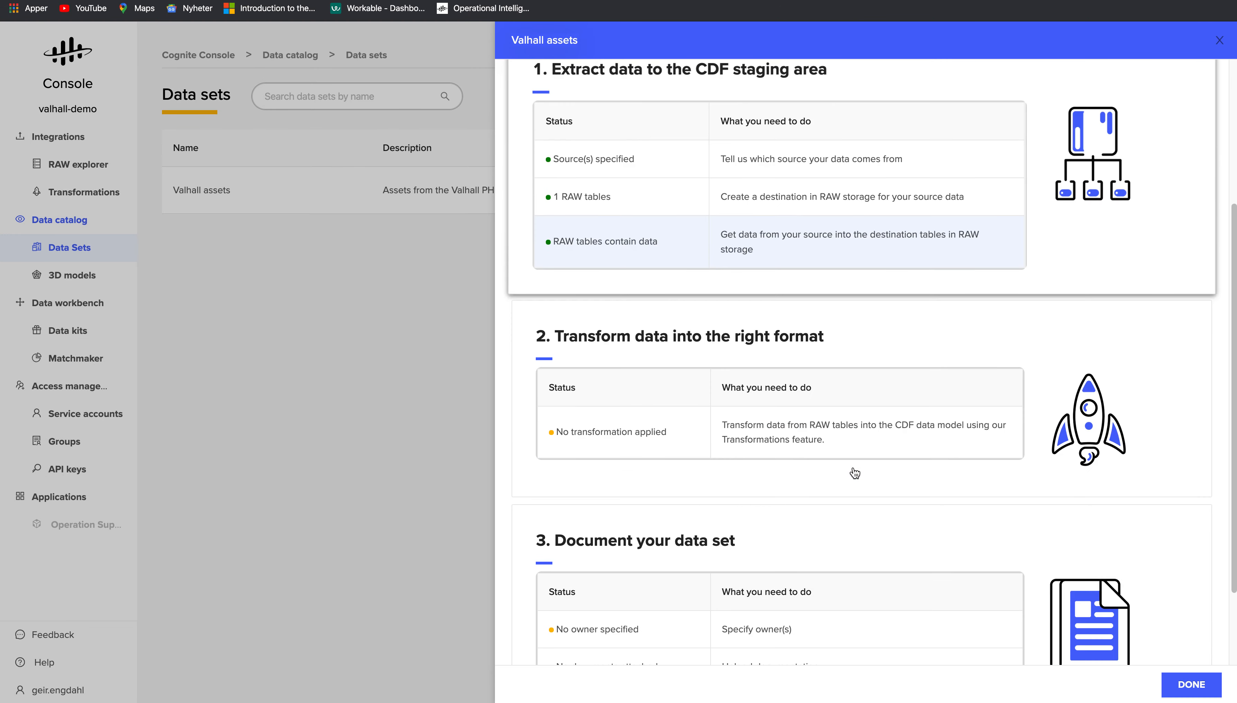
# - Create a new blank transformation from the Integrations Transformations list
pyautogui.scroll(-5, 835, 469)
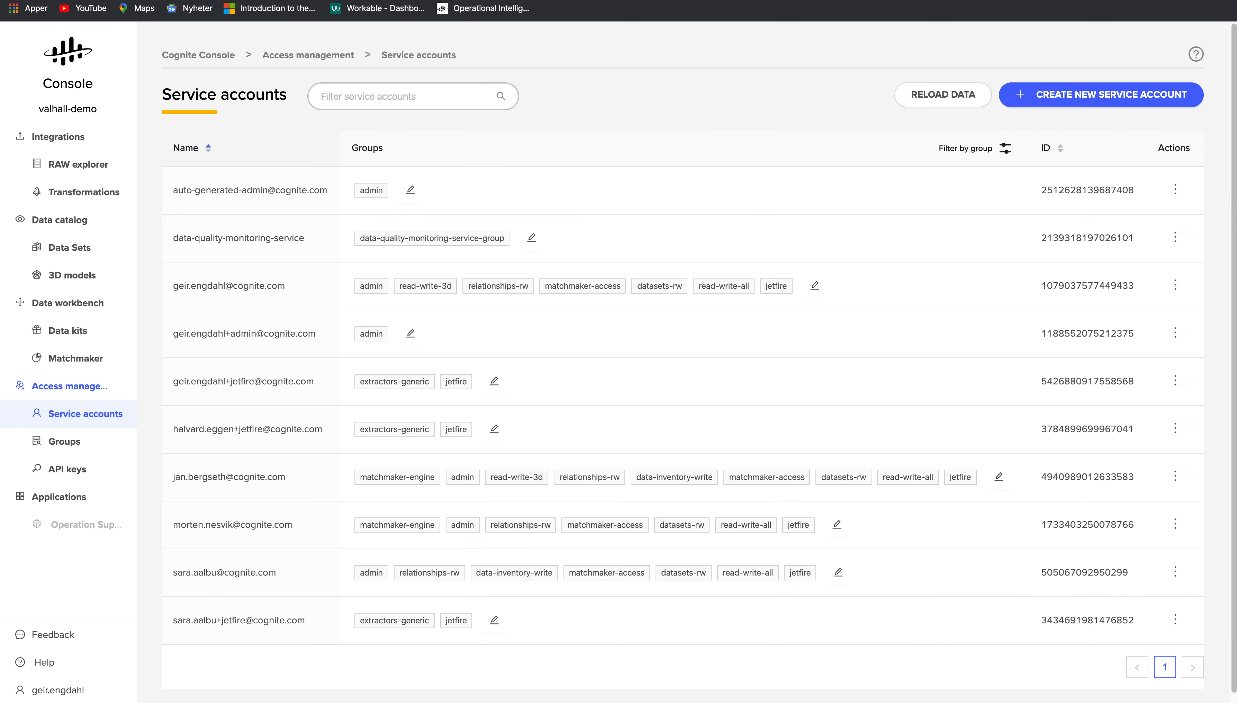
pyautogui.click(80, 194)
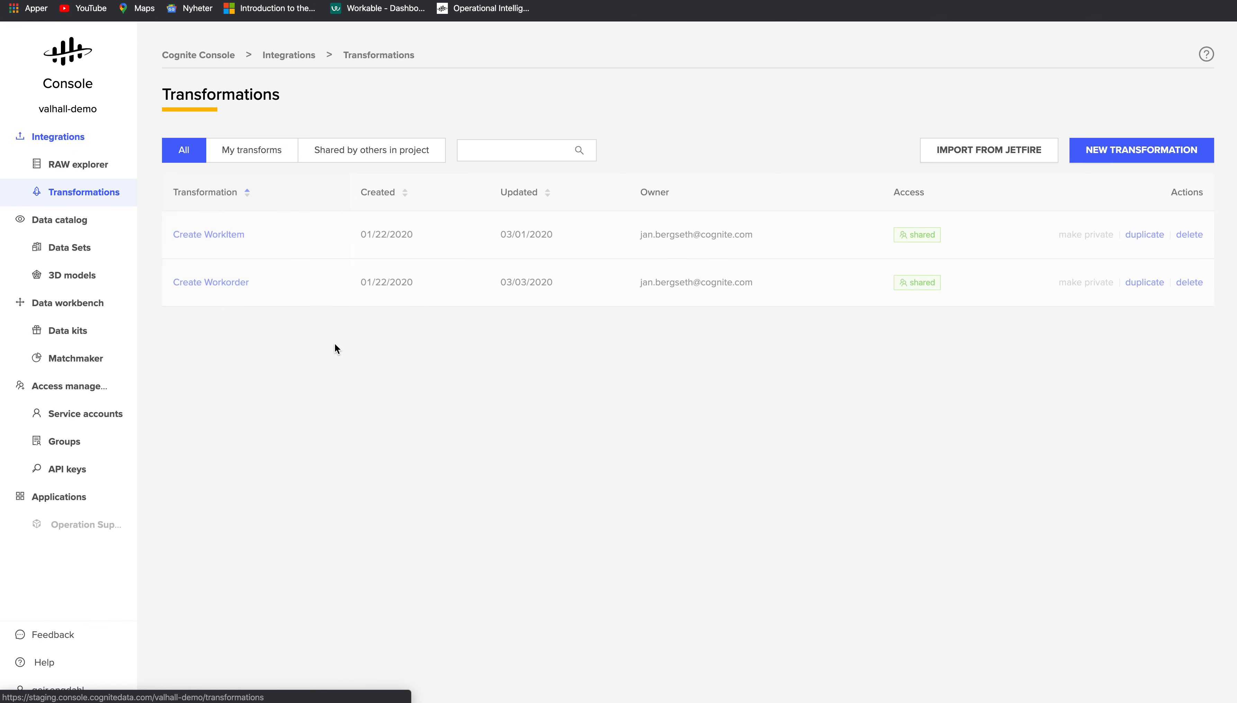
pyautogui.click(1105, 155)
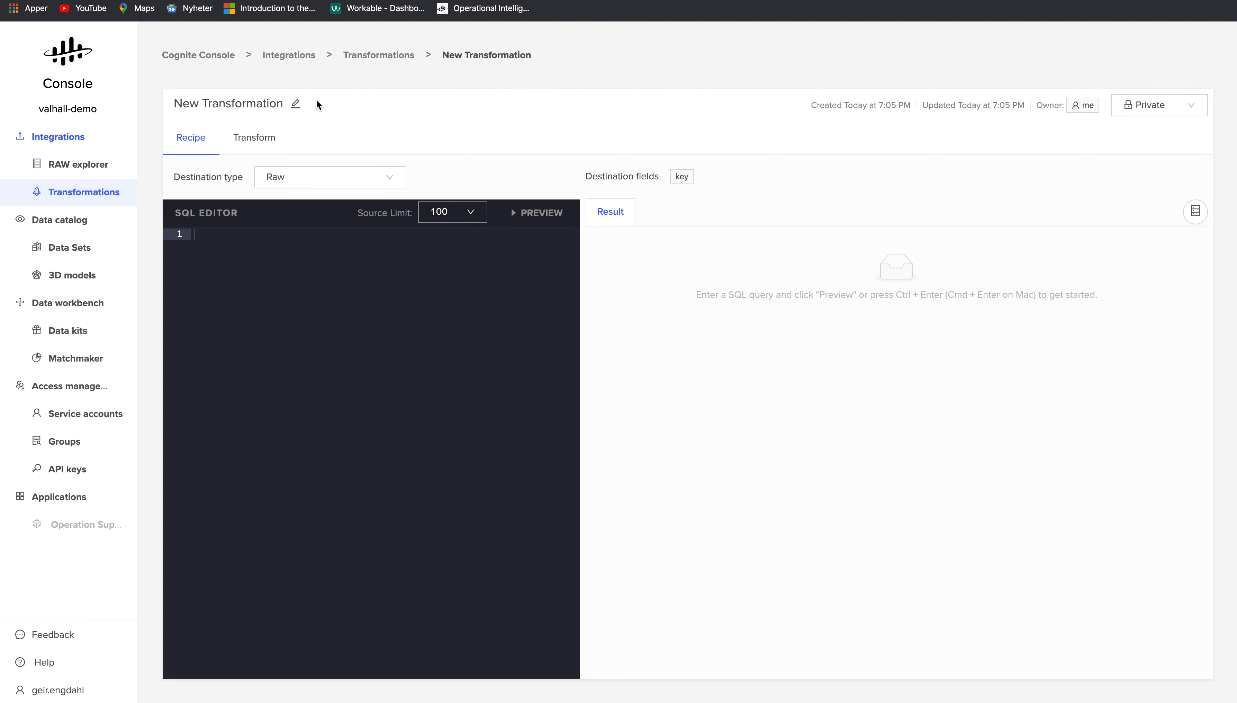
pyautogui.click(296, 105)
# - Rename the transformation to 'Valhall assets' and set its destination type to Asset hierarchy
pyautogui.hotkey('alt', 'shift', 'Left')
pyautogui.hotkey('alt', 'shift', 'Left')
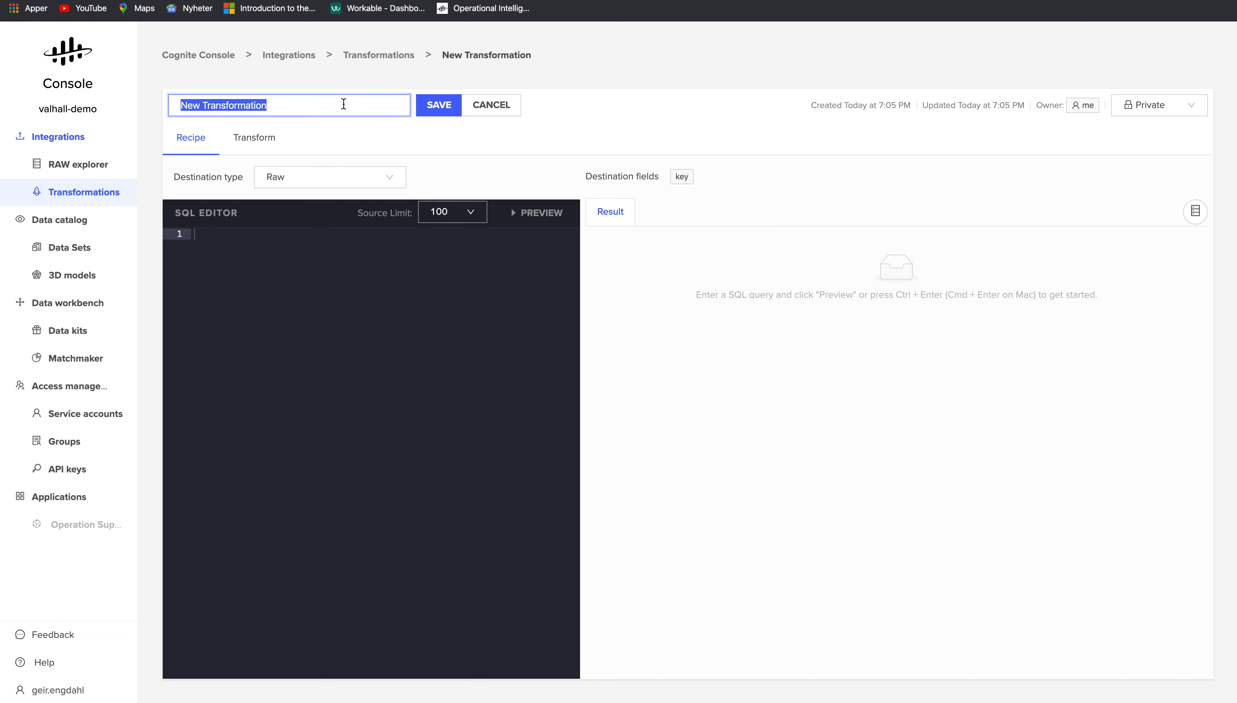
pyautogui.write('Valhall assets')
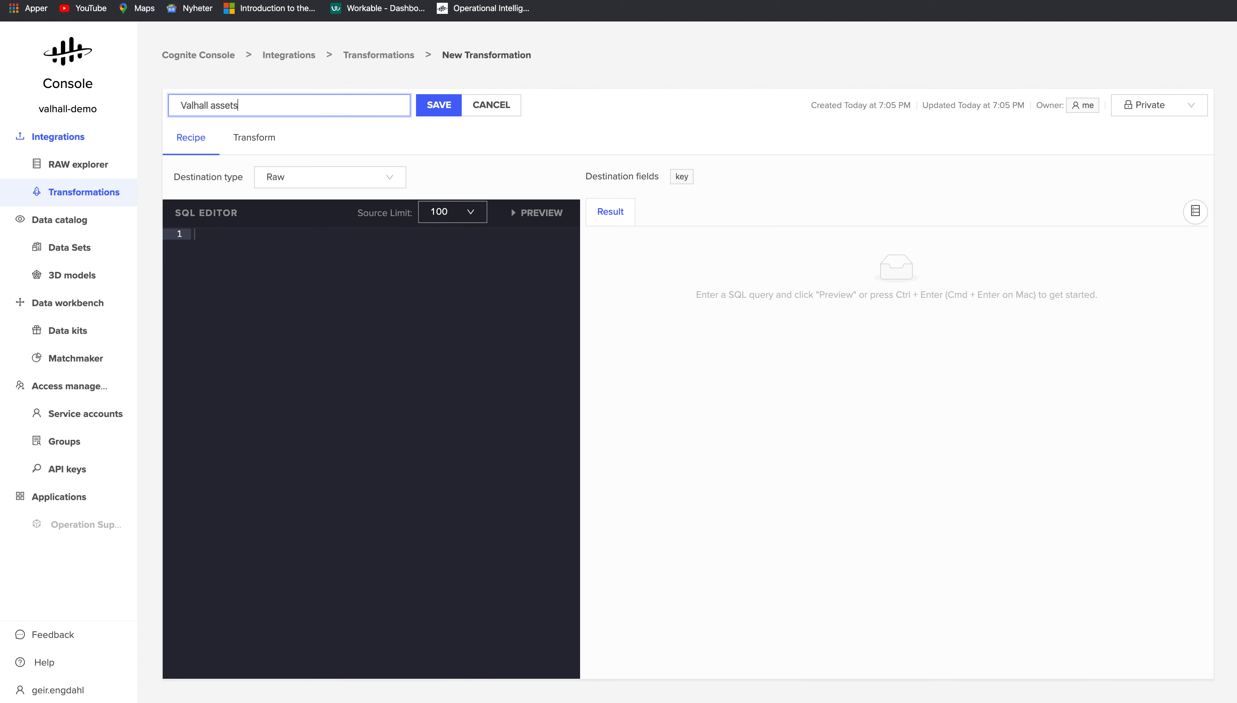
pyautogui.click(442, 108)
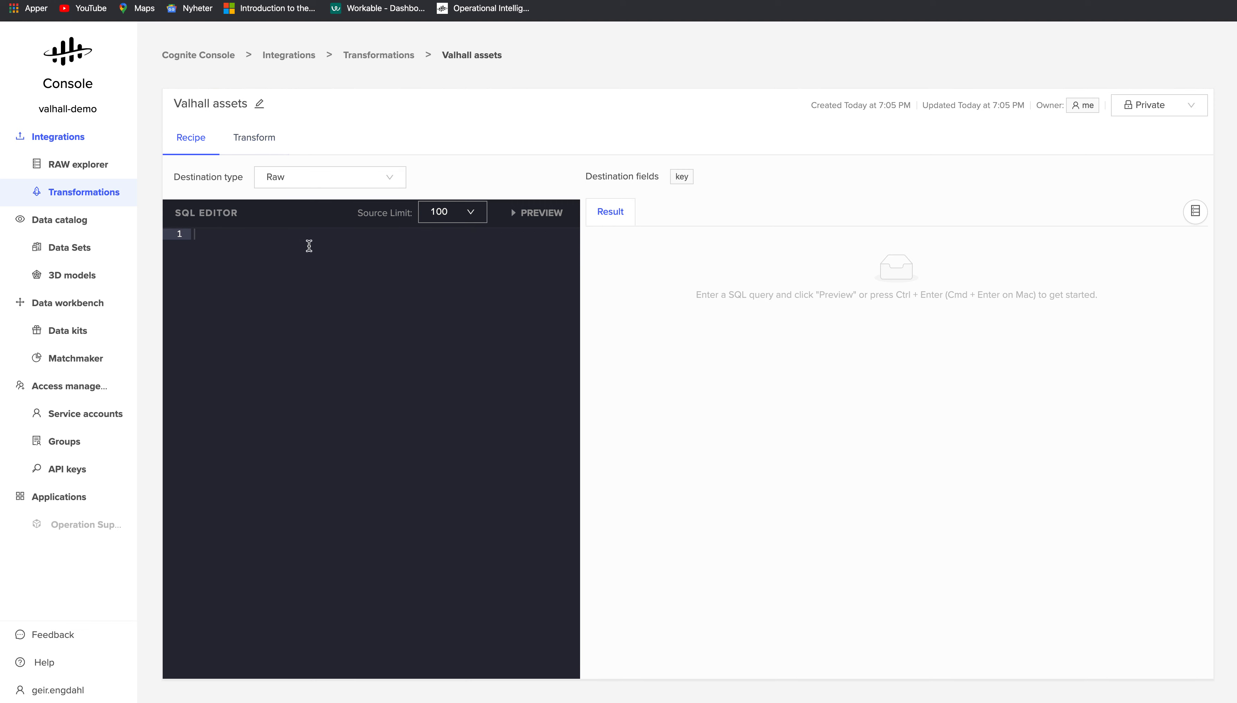
pyautogui.click(326, 180)
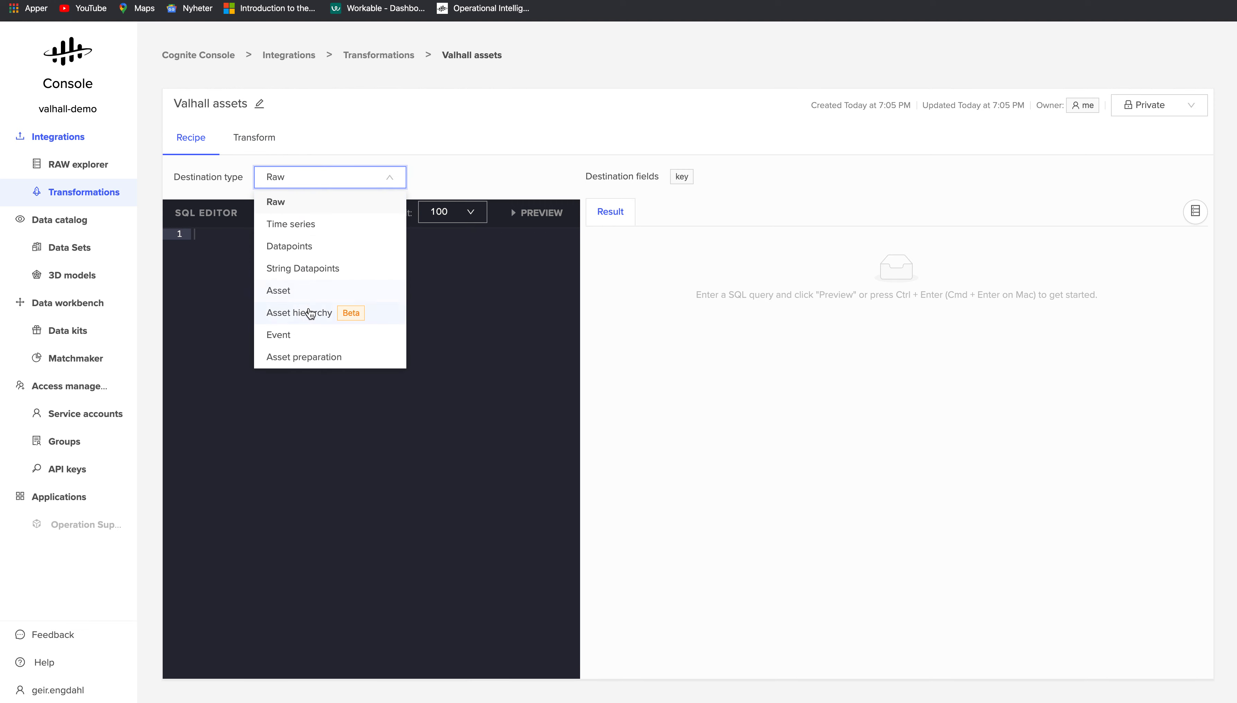
pyautogui.click(310, 313)
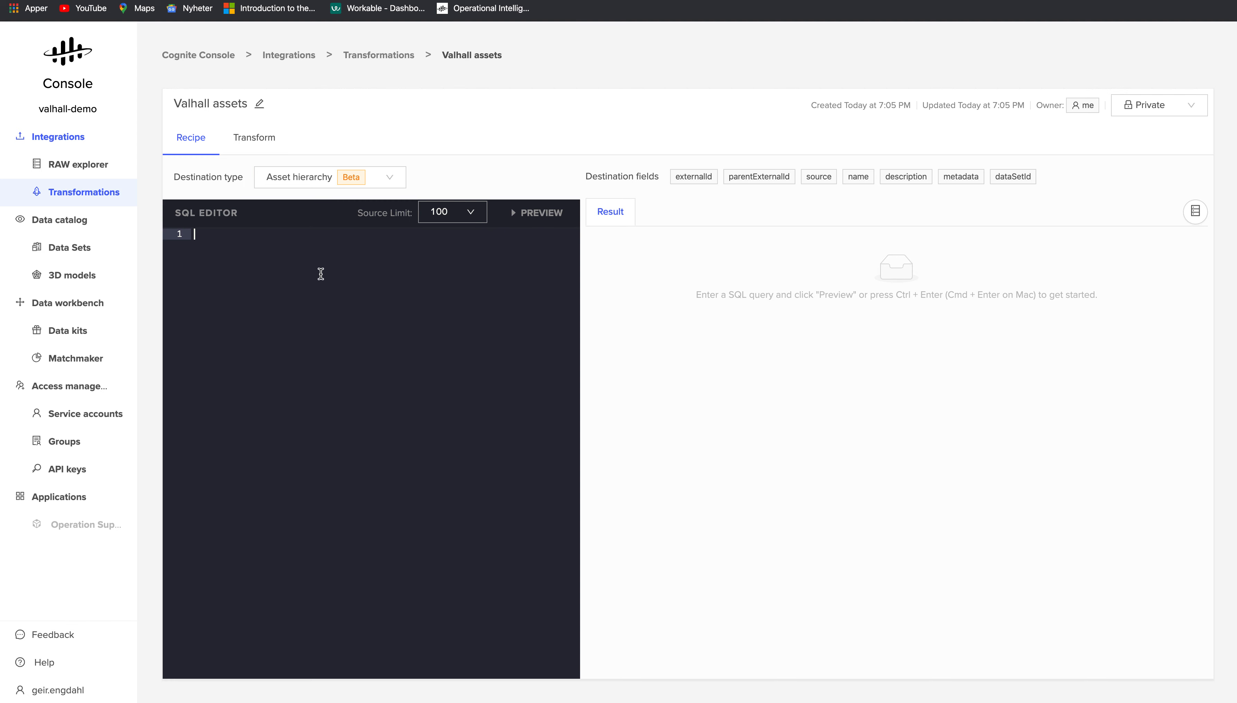
pyautogui.press('super+Tab')
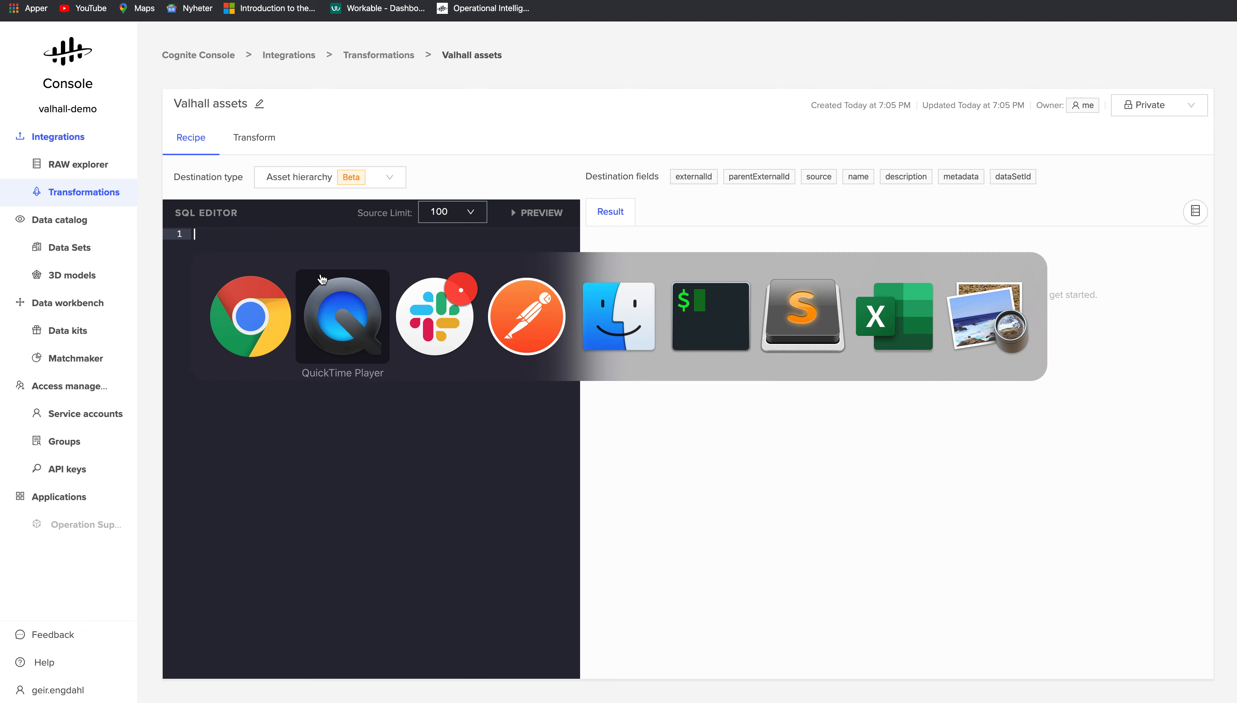
# - Copy the Valhall_ph asset select statement from line 2 of the Sublime Text notes
pyautogui.press('super+Tab')
pyautogui.press('super+Tab')
pyautogui.press('super+Tab')
pyautogui.press('super+Tab')
pyautogui.press('super+Tab')
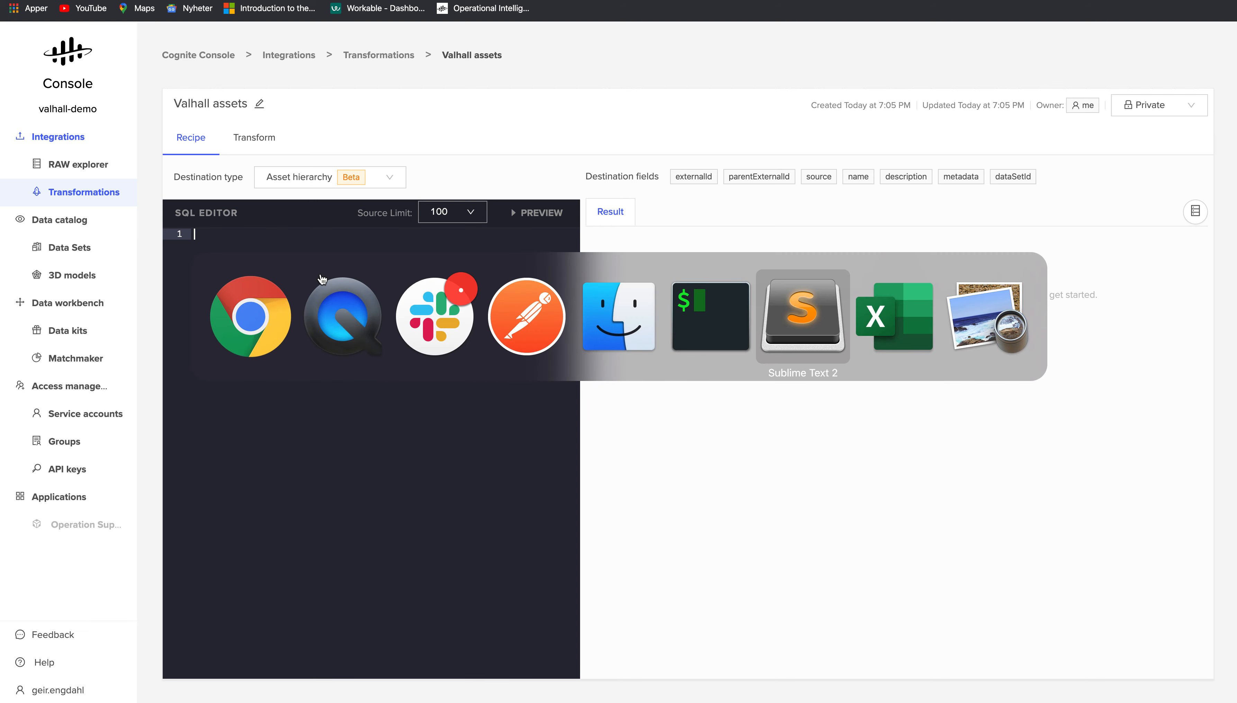
pyautogui.click(180, 52)
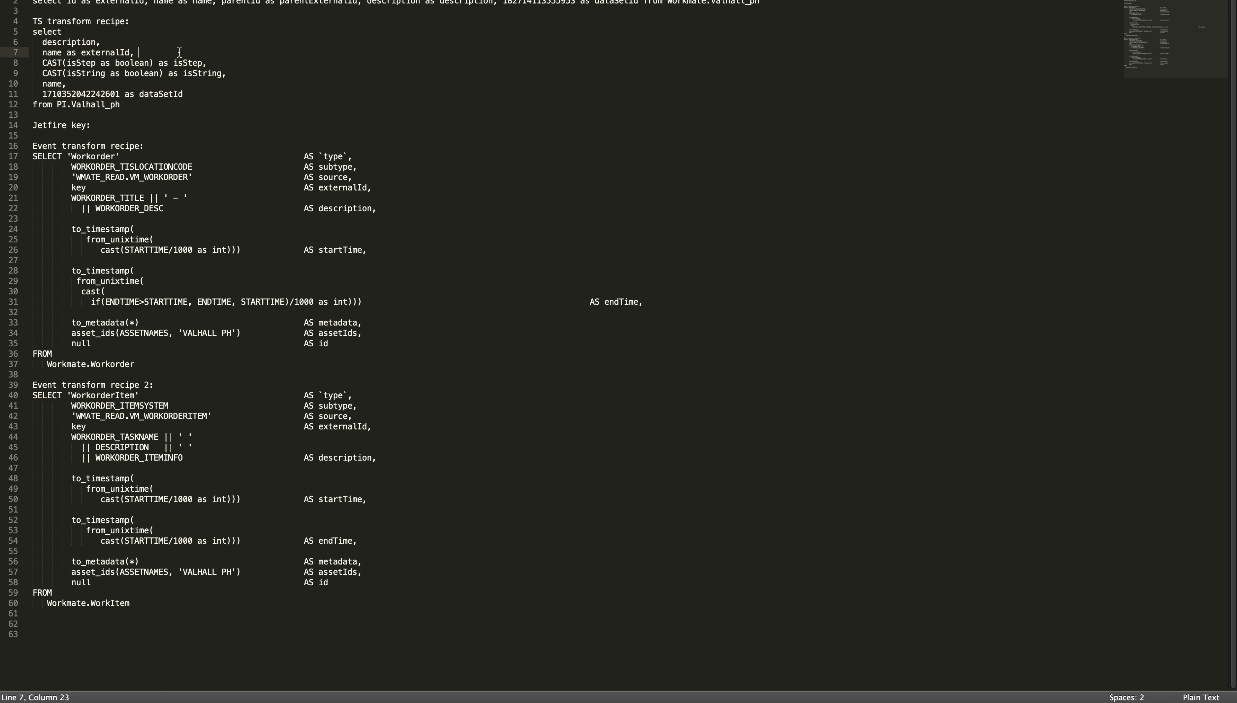
pyautogui.tripleClick(206, 3)
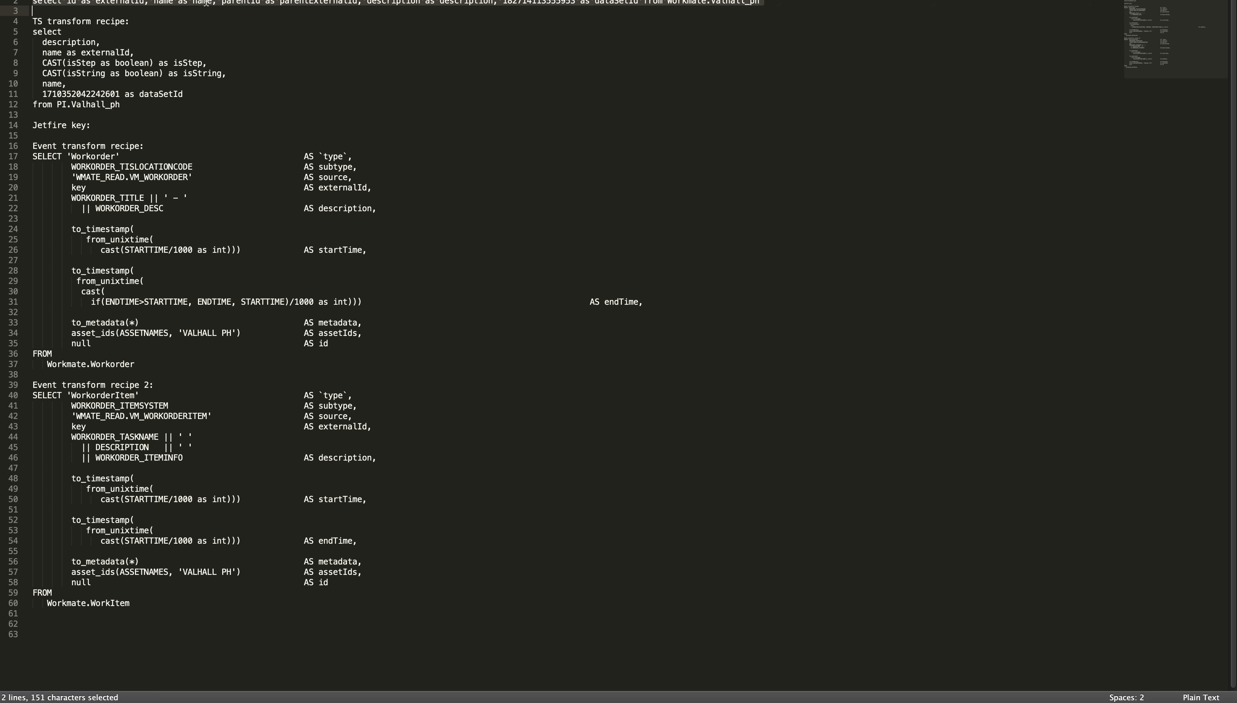
pyautogui.press('super+c')
pyautogui.press('super+Tab')
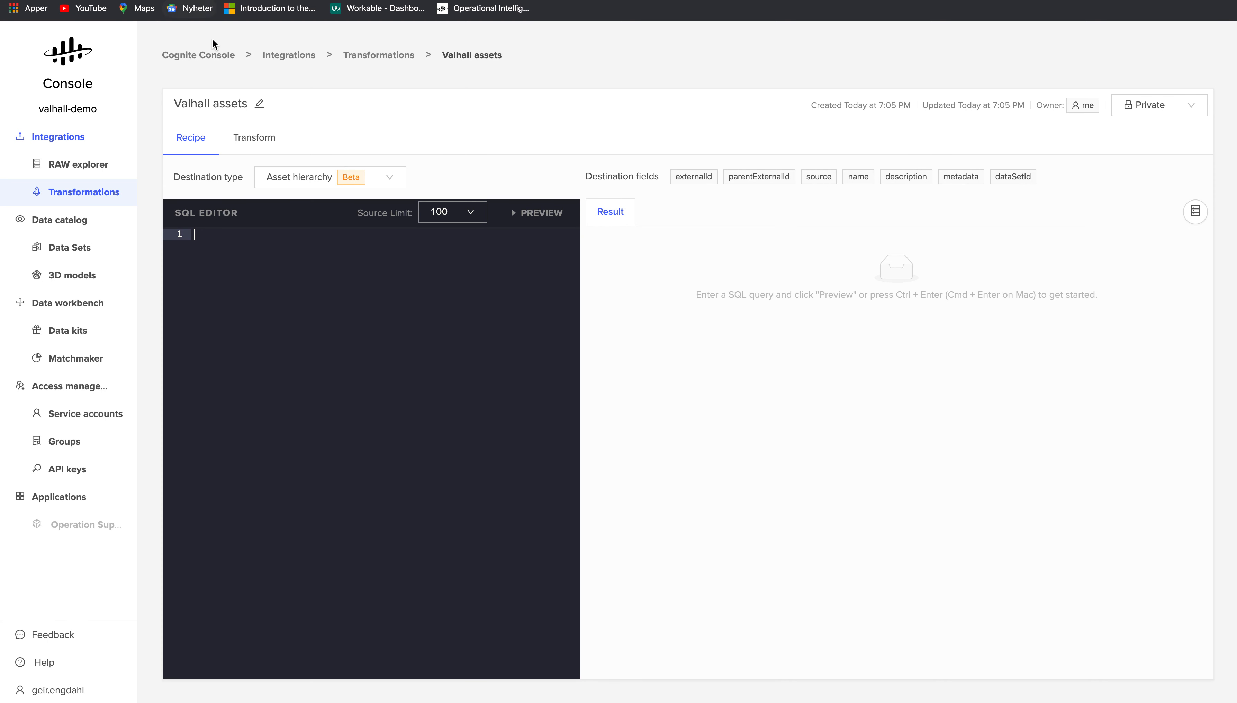
# - Paste the Valhall_ph asset query into the SQL editor, check its dataSetId, and preview the results
pyautogui.press('super+v')
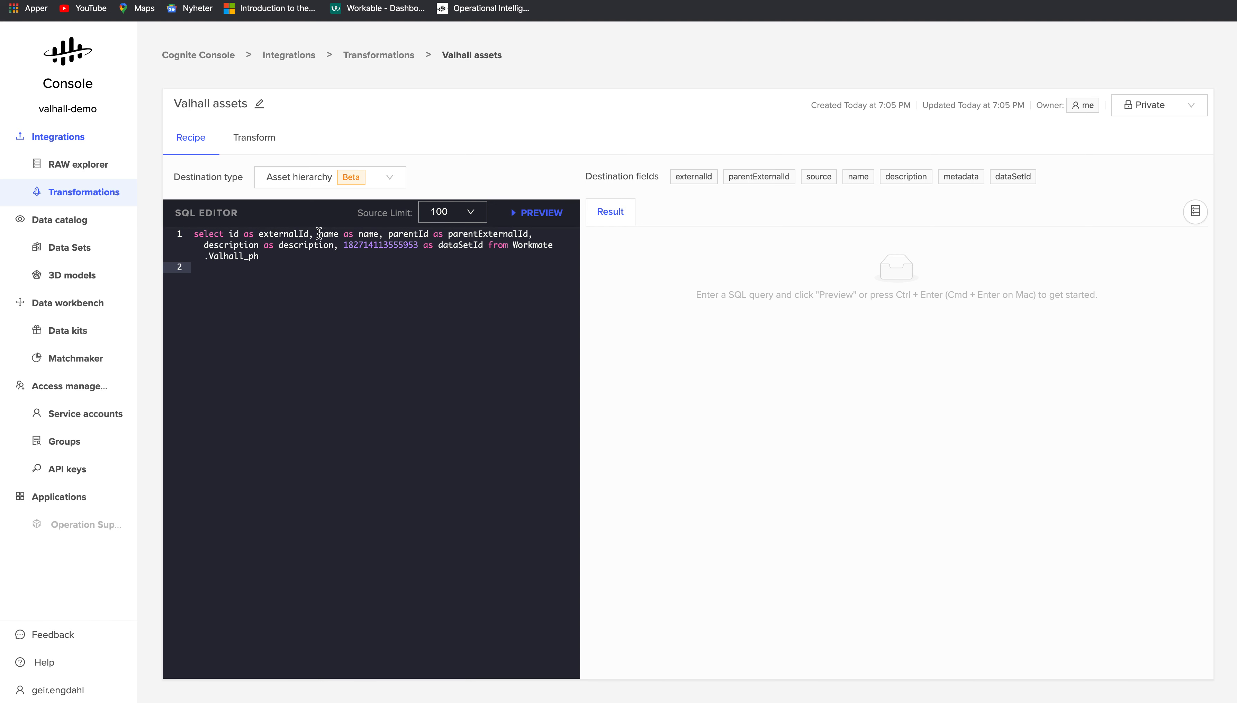
pyautogui.click(305, 234)
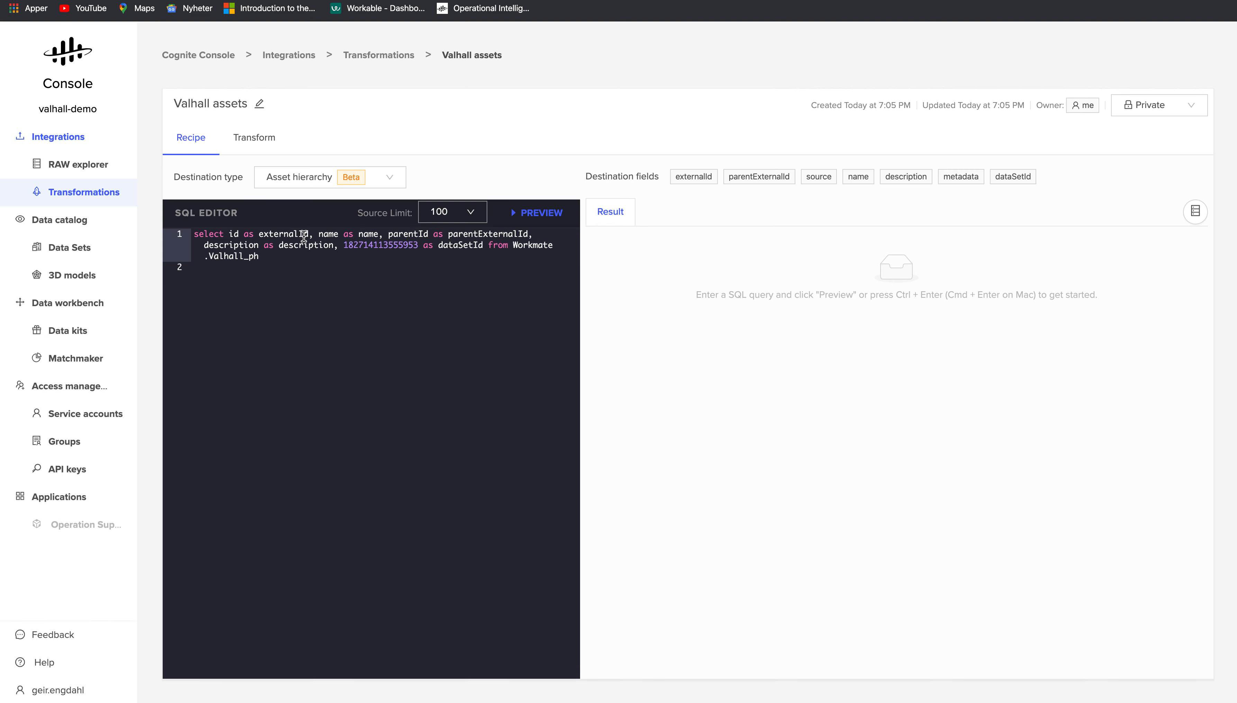
pyautogui.click(321, 236)
pyautogui.doubleClick(394, 244)
pyautogui.click(467, 244)
pyautogui.doubleClick(374, 244)
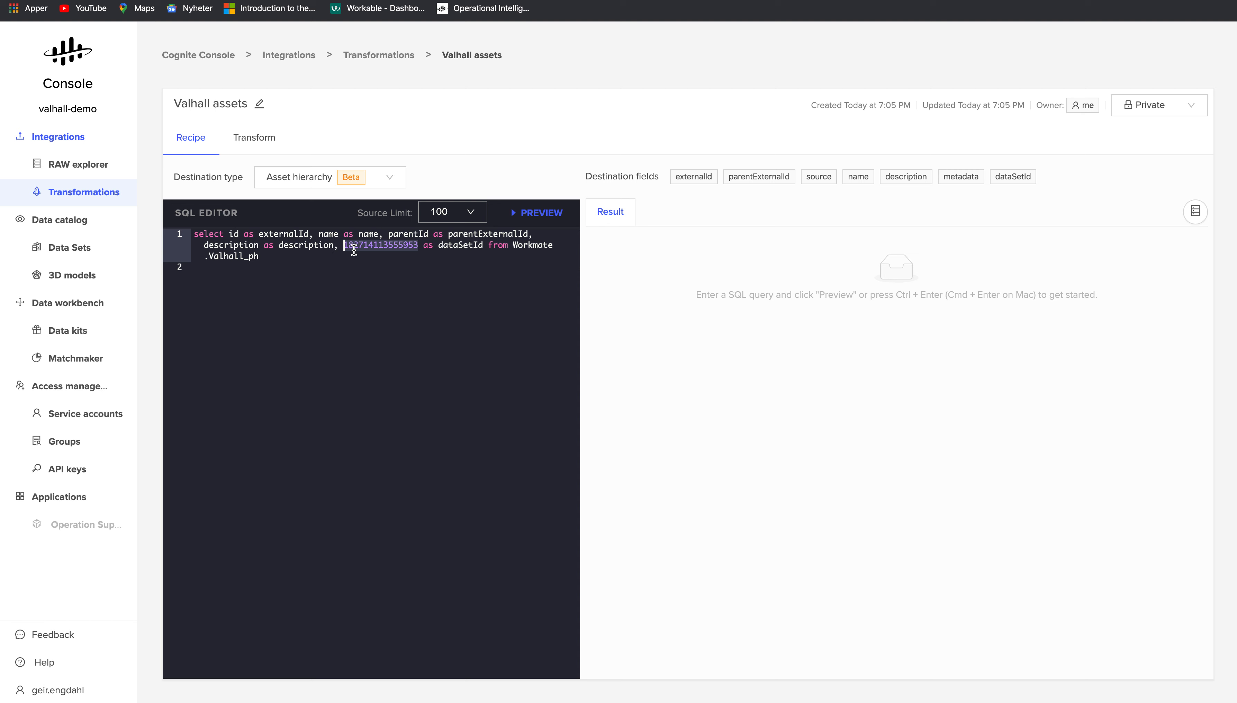
pyautogui.click(489, 256)
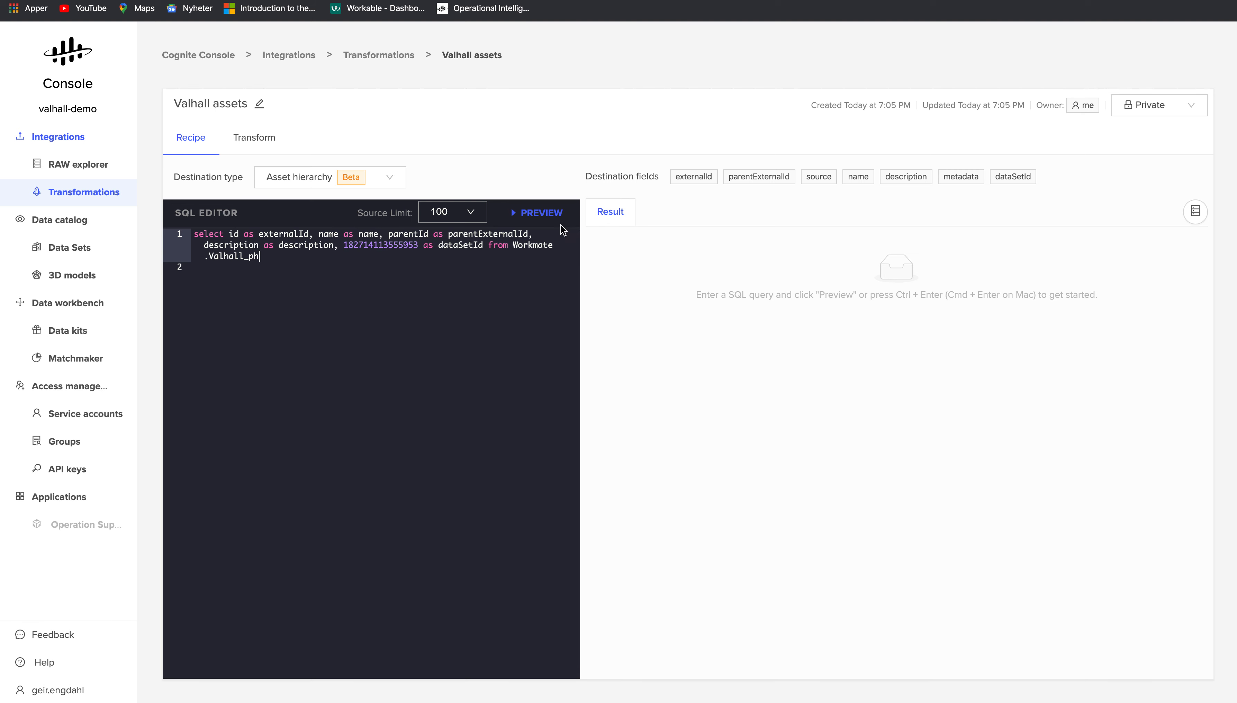
pyautogui.click(542, 216)
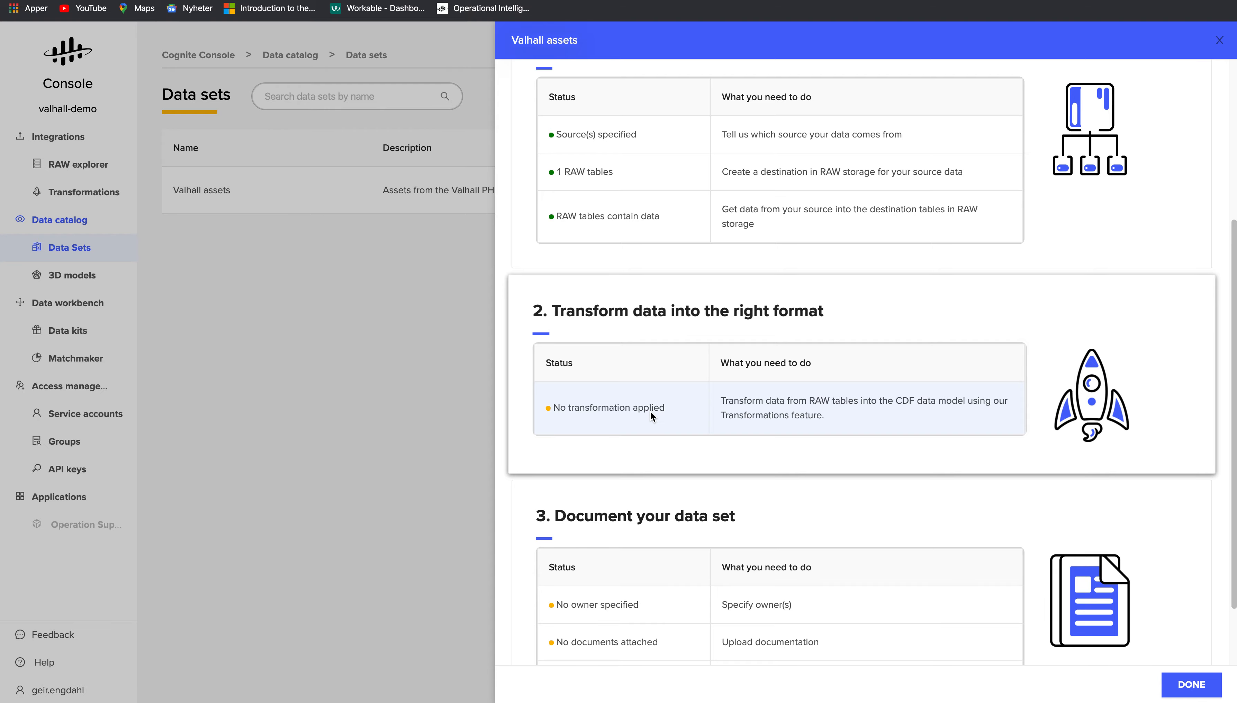
# - Apply the Valhall assets transformation to the data set
pyautogui.click(650, 410)
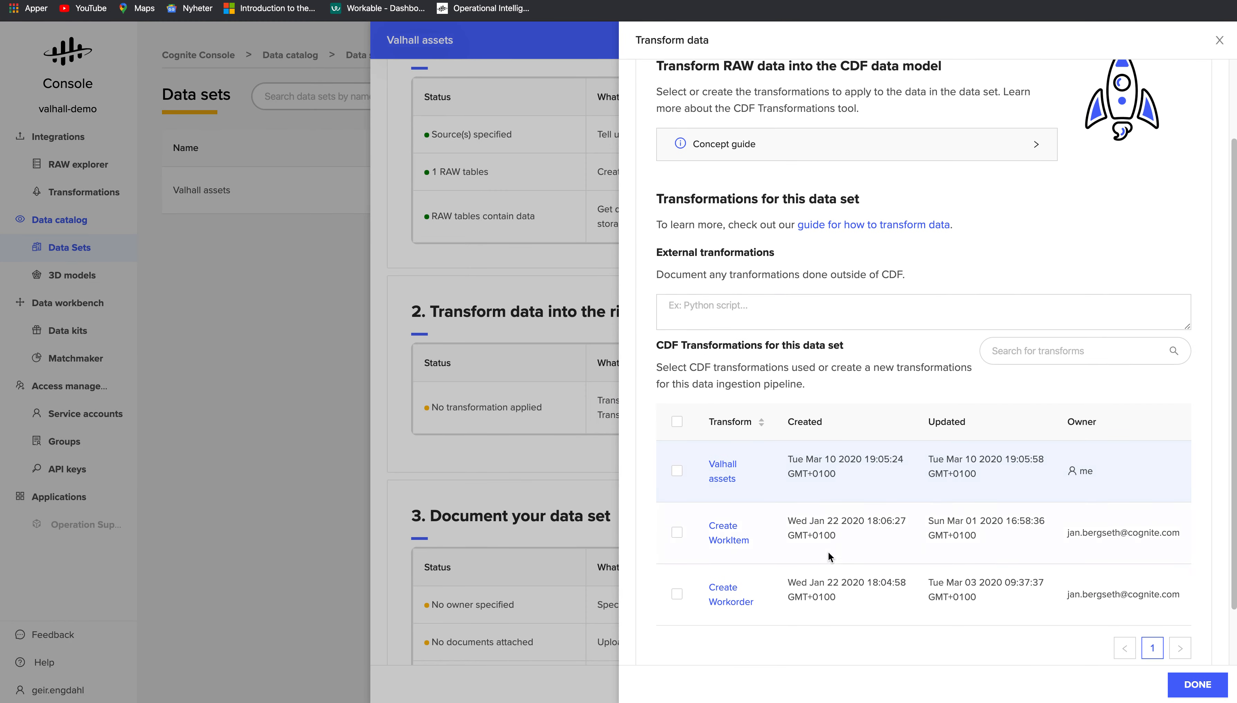
pyautogui.scroll(-3, 812, 557)
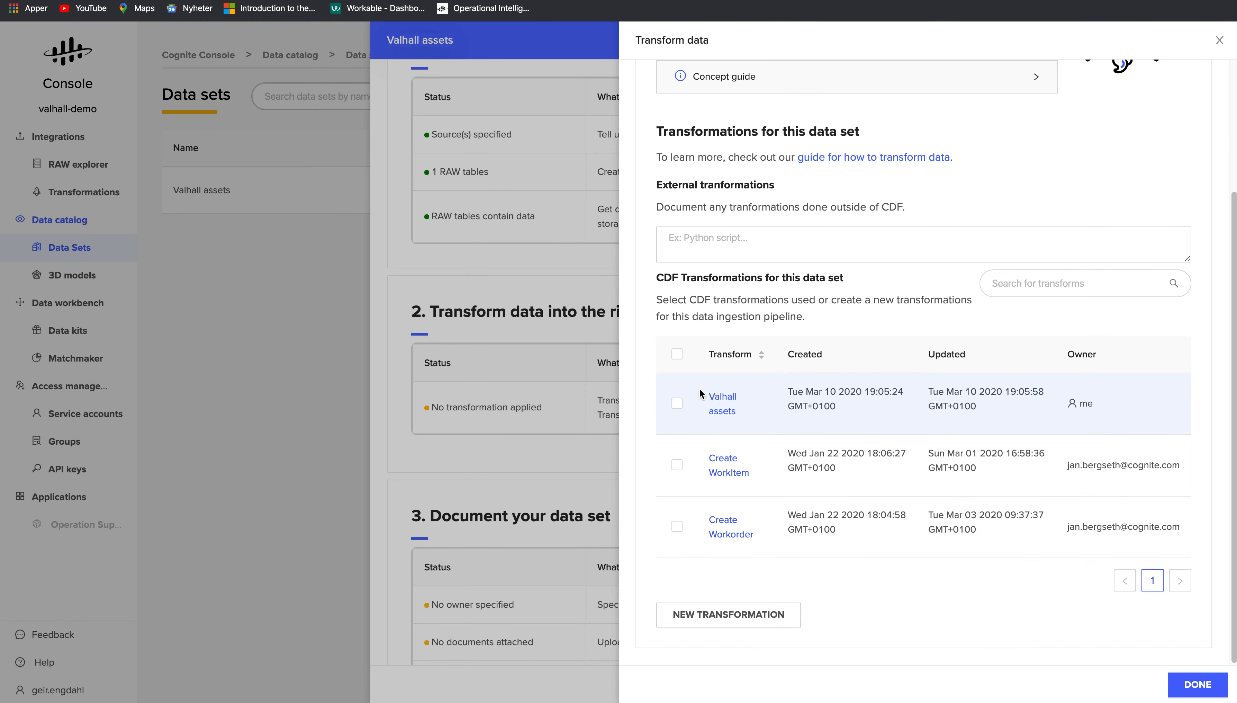
pyautogui.click(677, 403)
pyautogui.click(1175, 685)
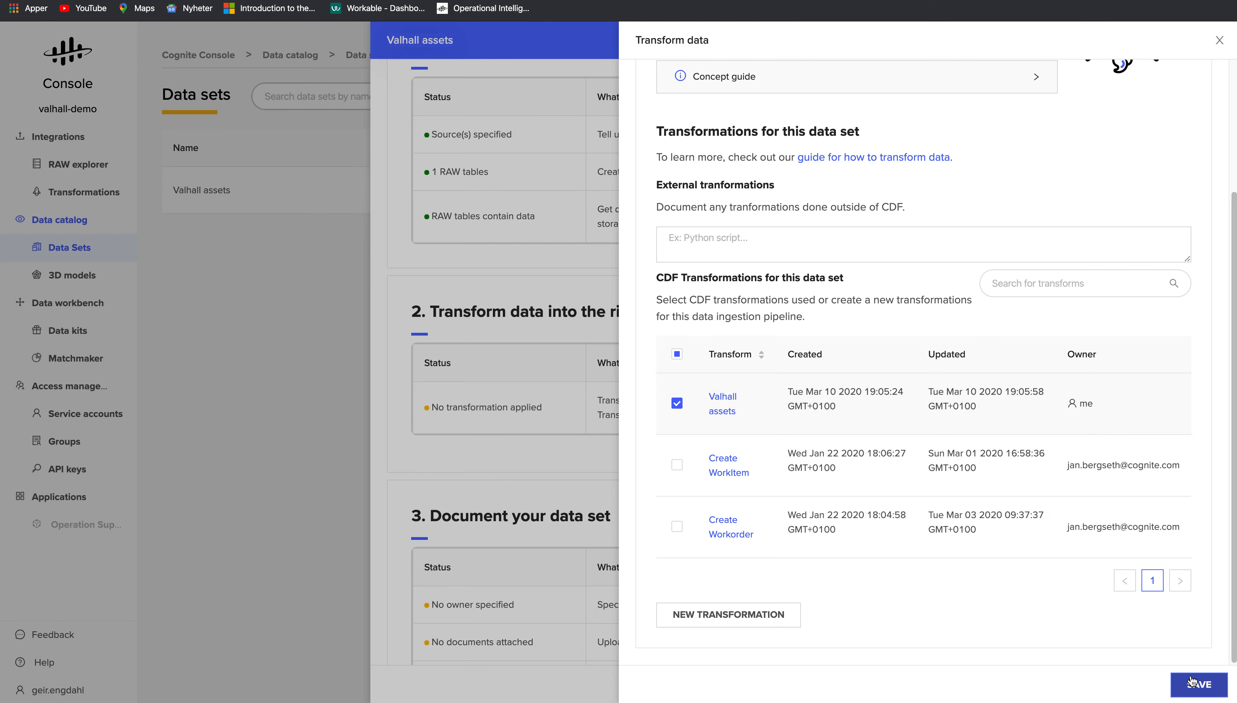
# - Enter the owner's name and contact e-mail, mark the data set Governed, and save
pyautogui.scroll(-3, 797, 489)
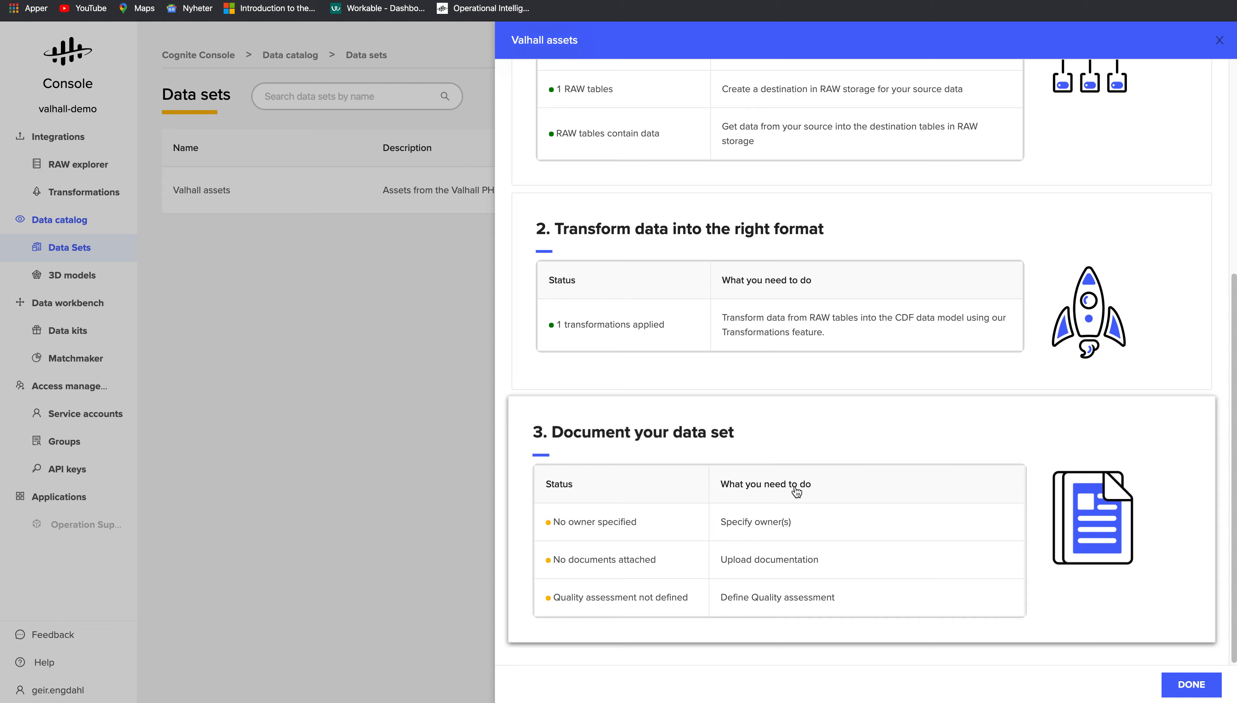
pyautogui.click(775, 526)
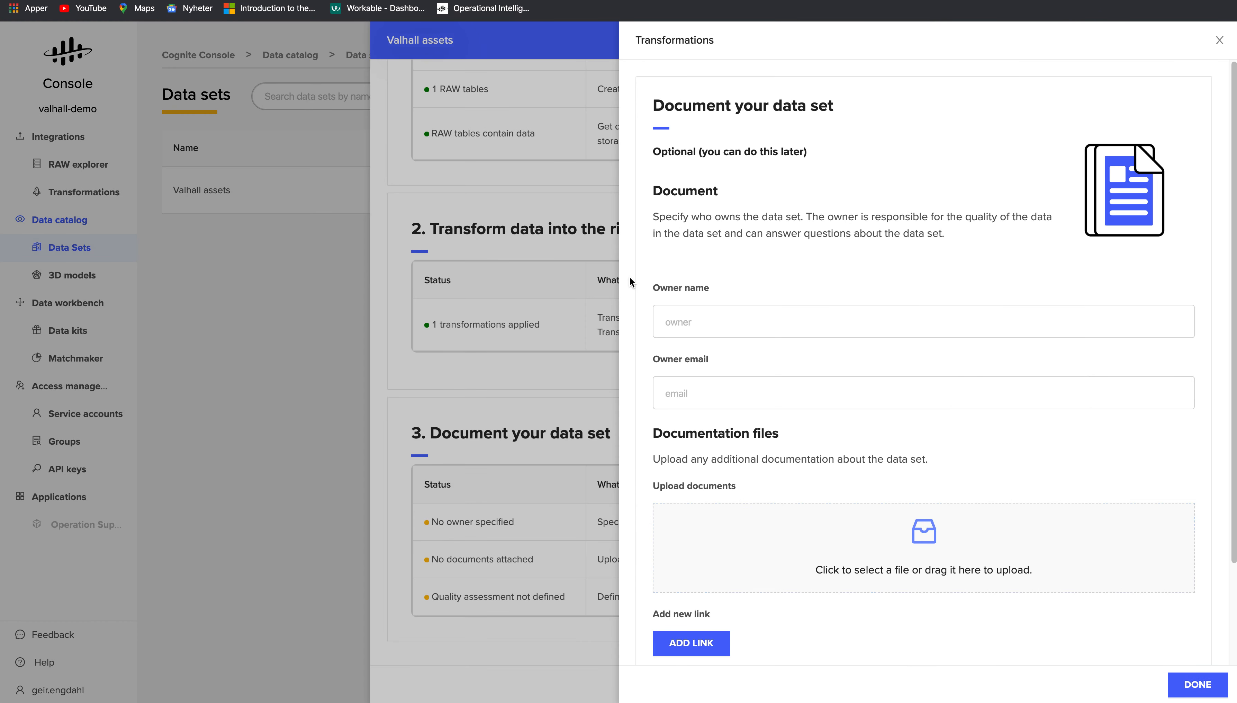
pyautogui.click(700, 331)
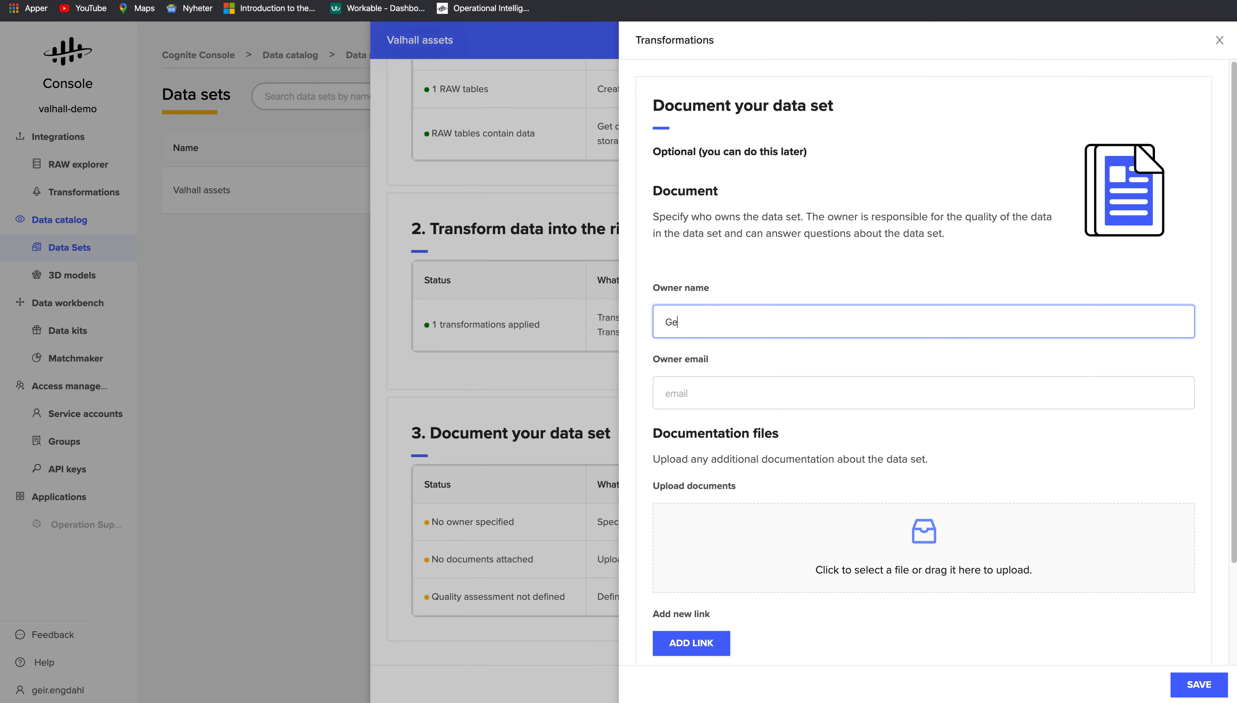
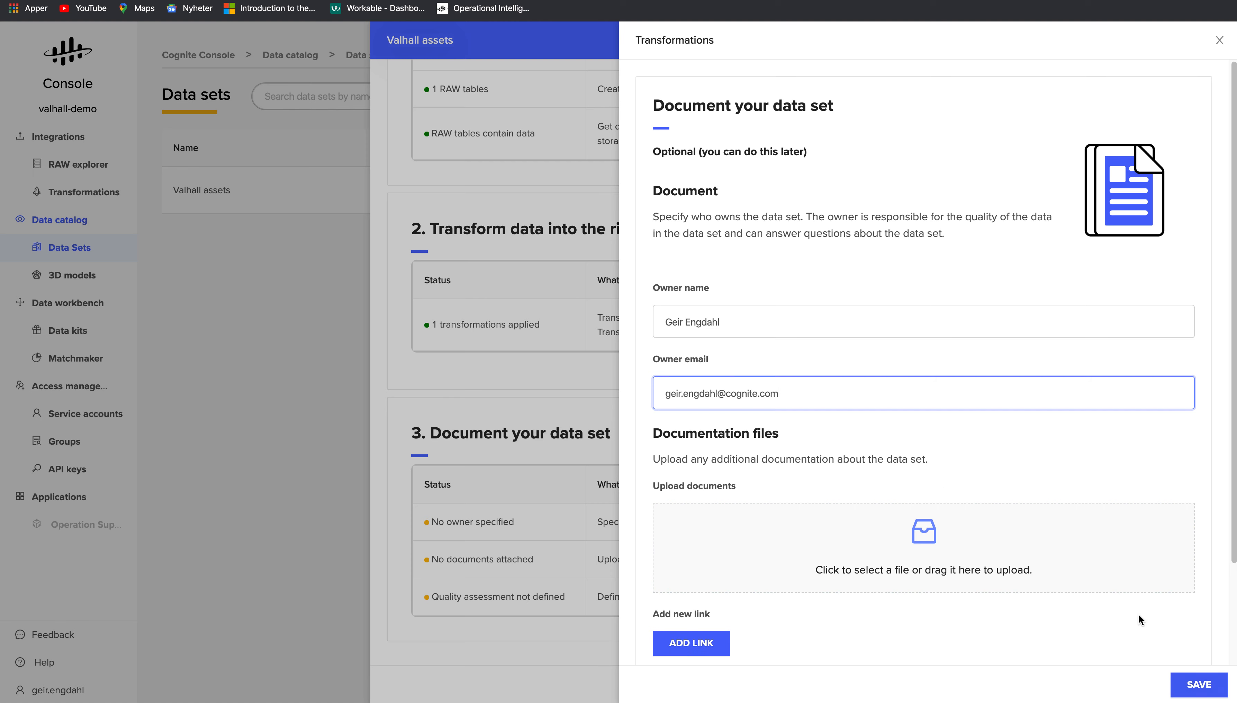
pyautogui.scroll(-2, 1139, 621)
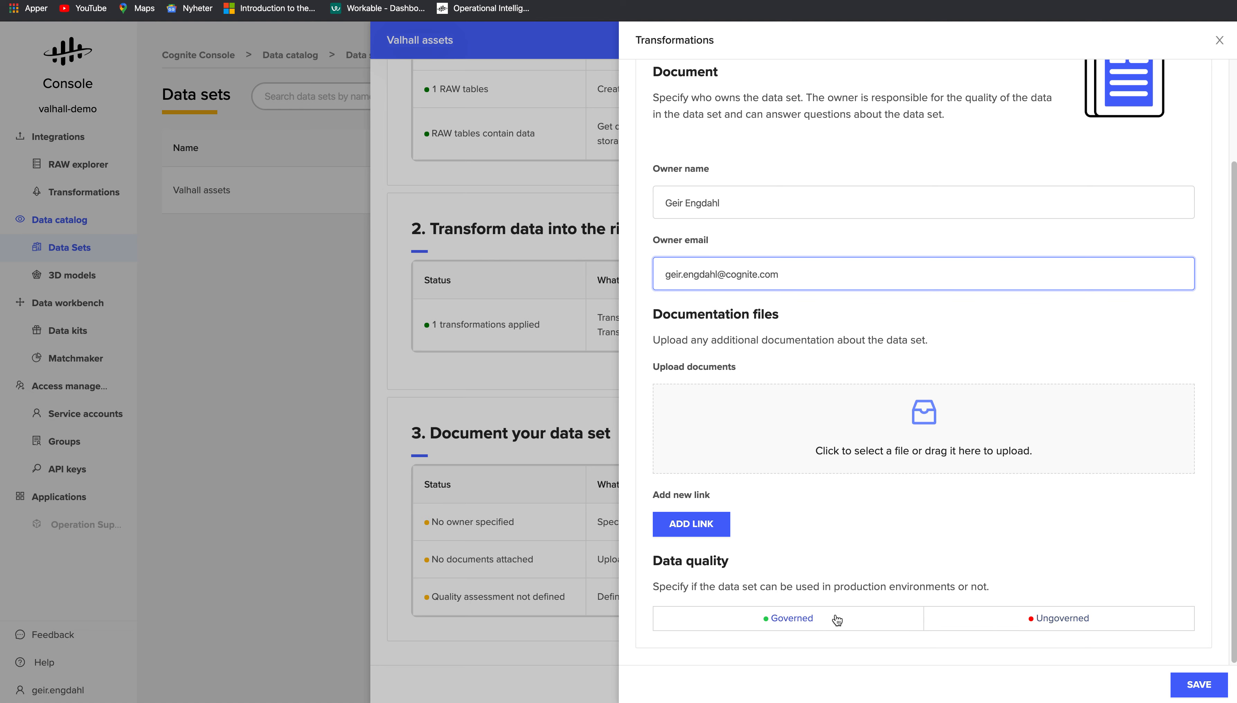
pyautogui.click(831, 624)
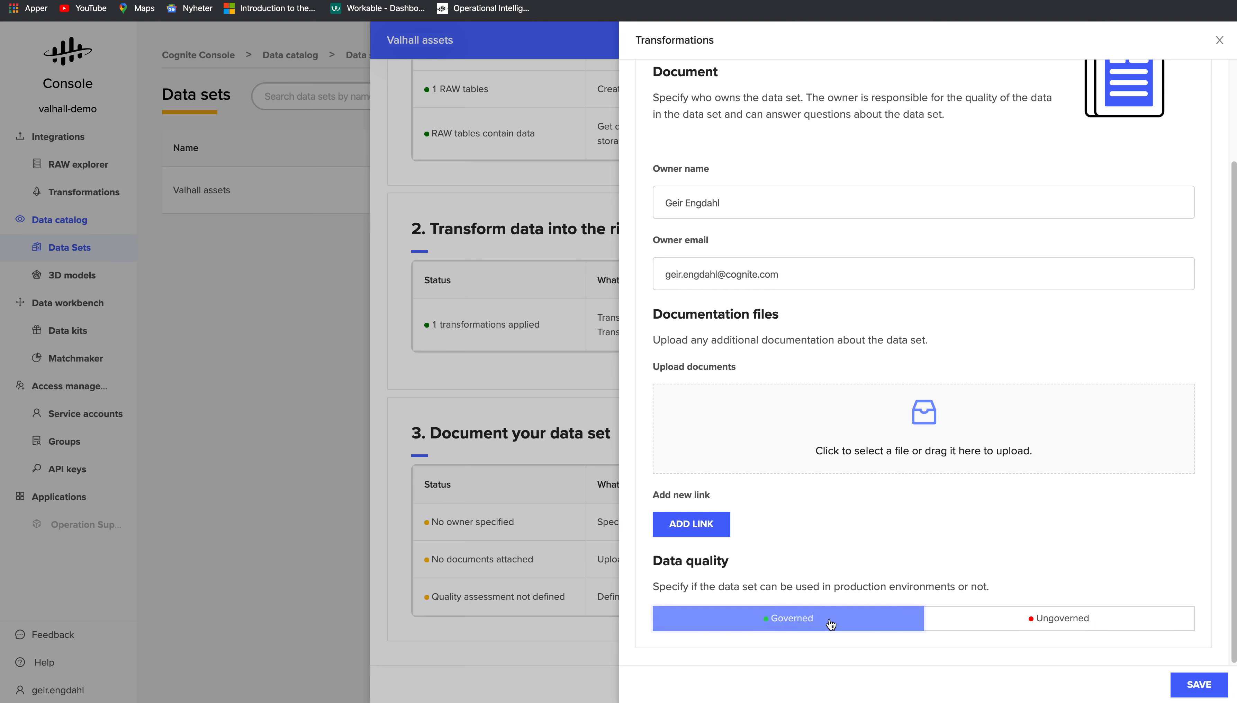
pyautogui.click(1197, 687)
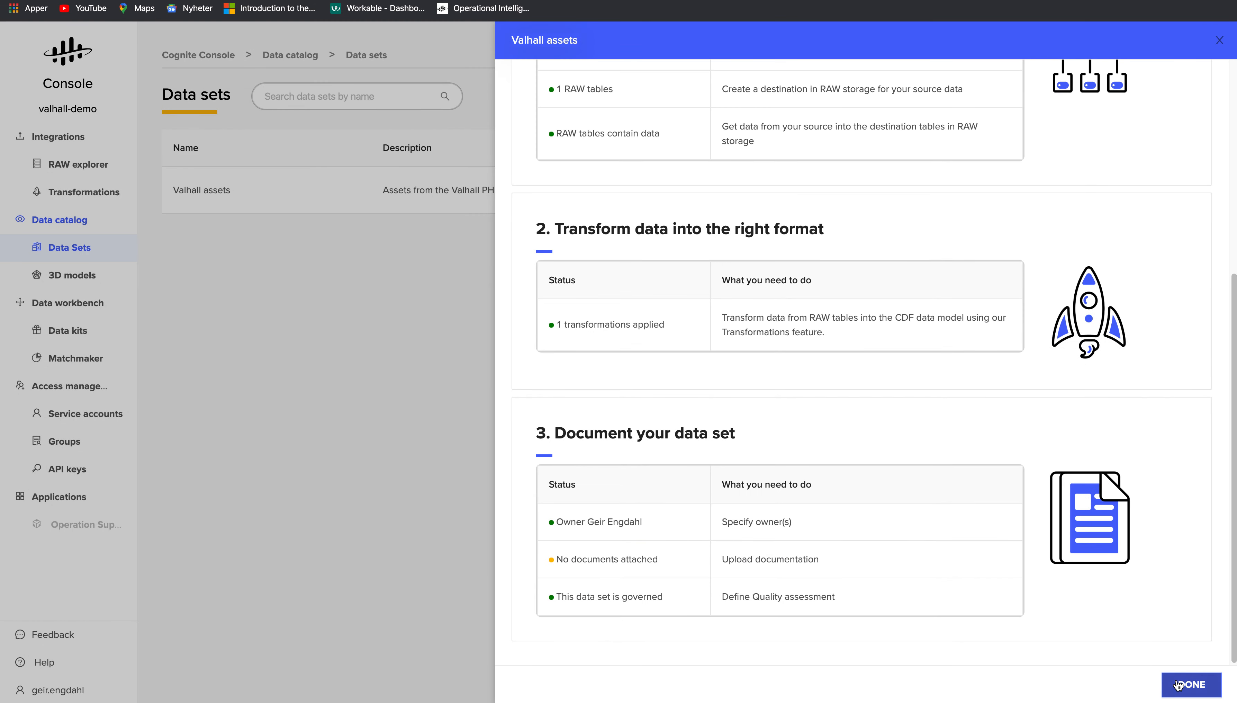
pyautogui.click(1191, 684)
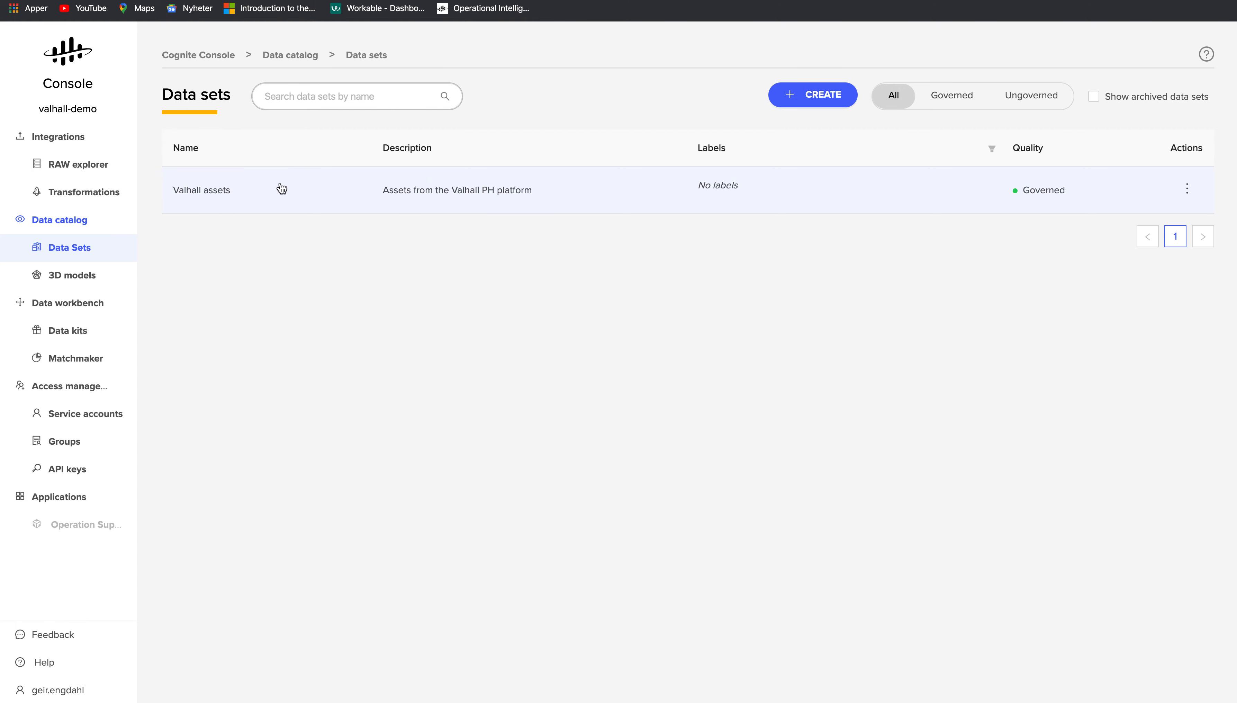
pyautogui.click(279, 190)
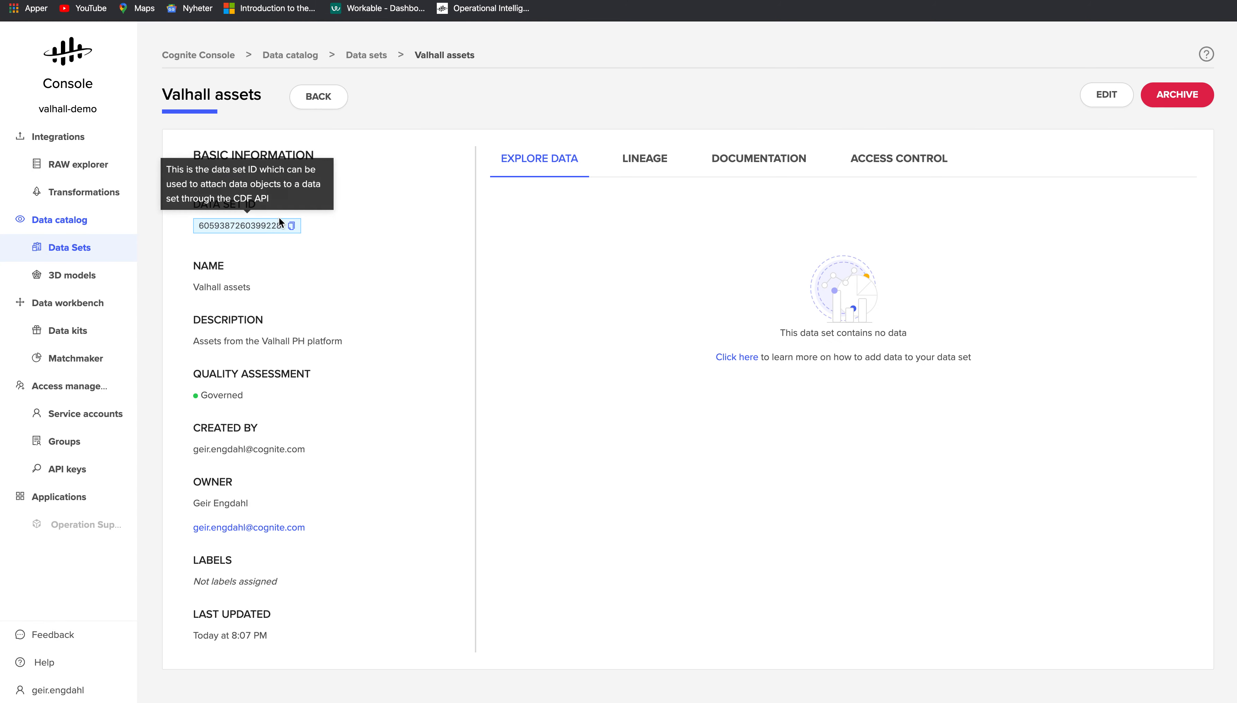
pyautogui.click(291, 226)
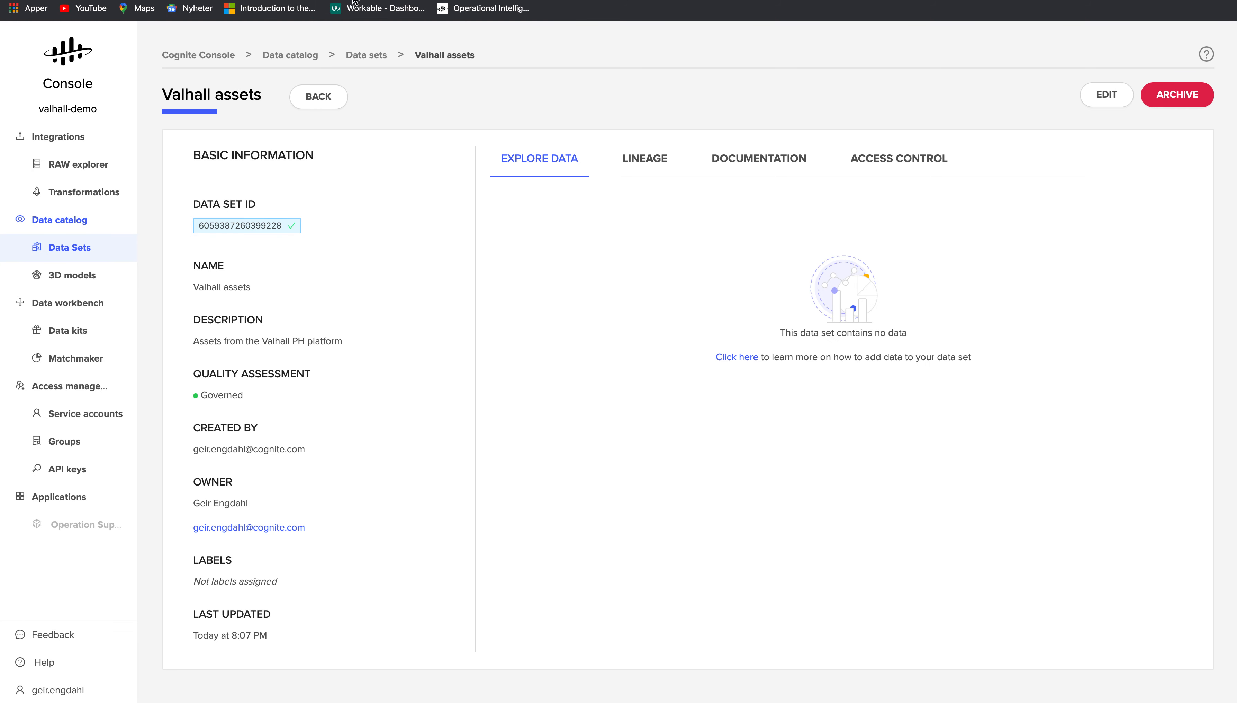
pyautogui.click(292, 1)
pyautogui.doubleClick(363, 248)
pyautogui.press('super+v')
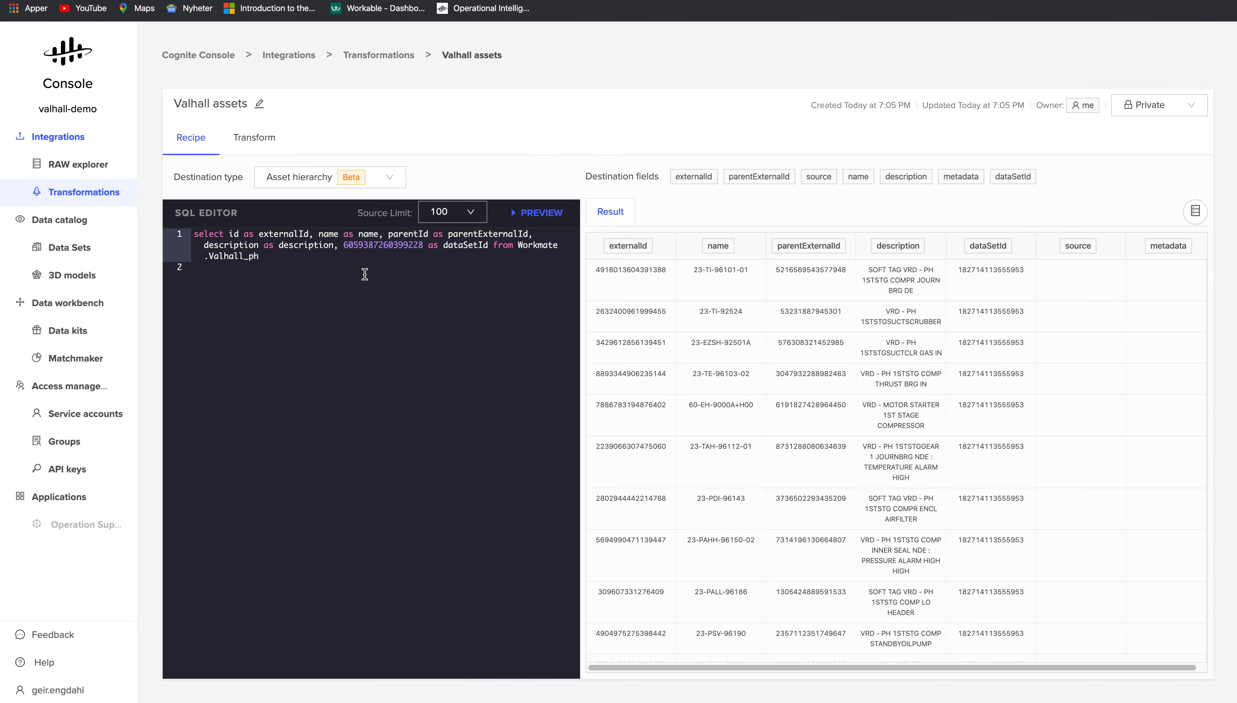
pyautogui.click(365, 273)
pyautogui.click(533, 212)
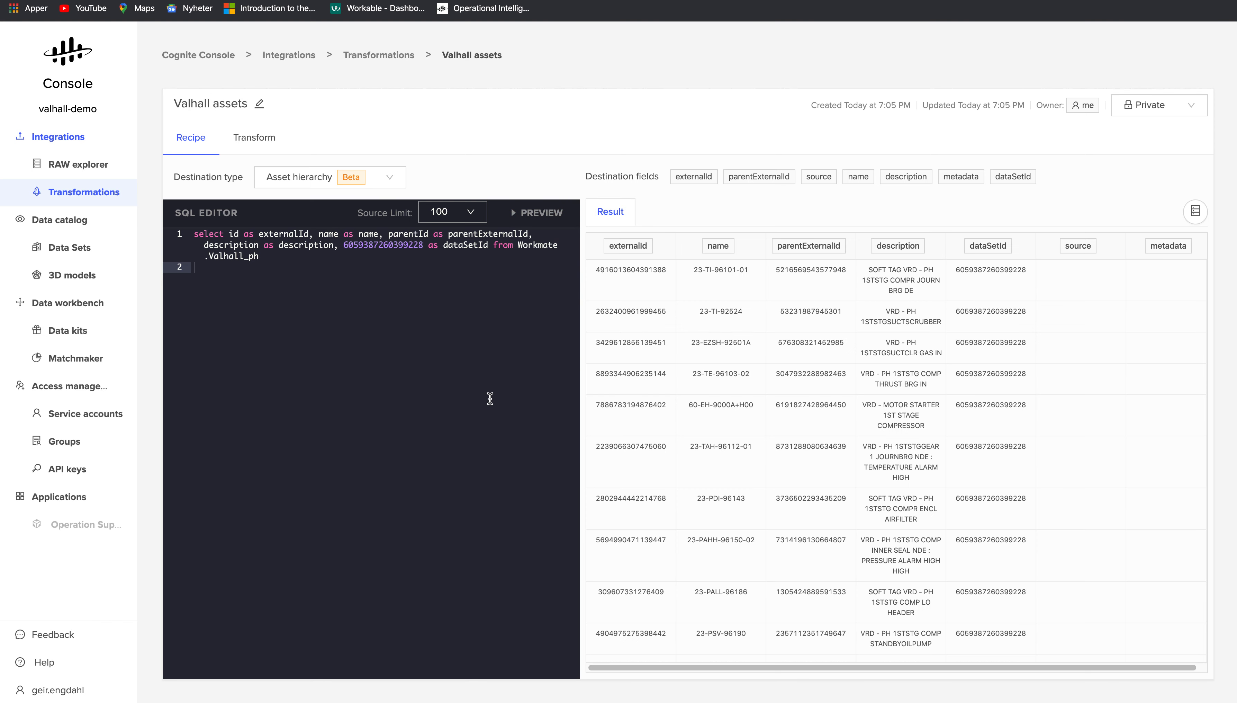
pyautogui.click(262, 139)
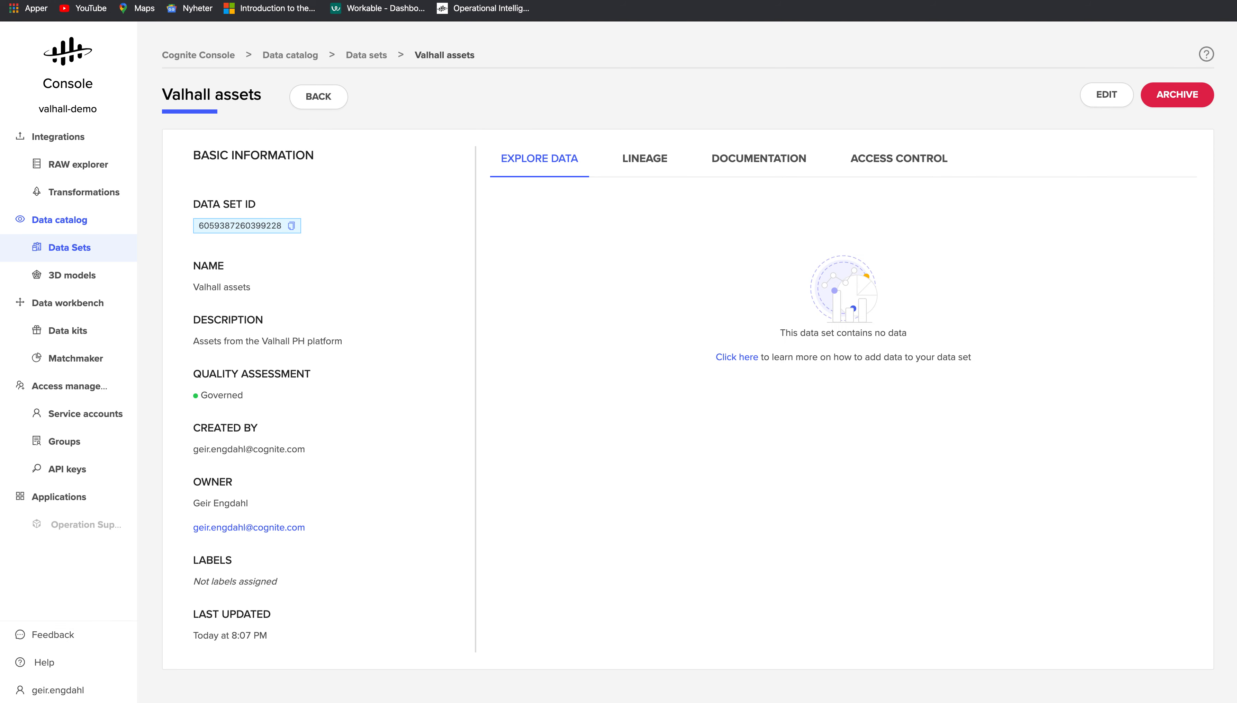
# - Filter service accounts by name, generate a new API key for jetfire, and copy it
pyautogui.click(85, 415)
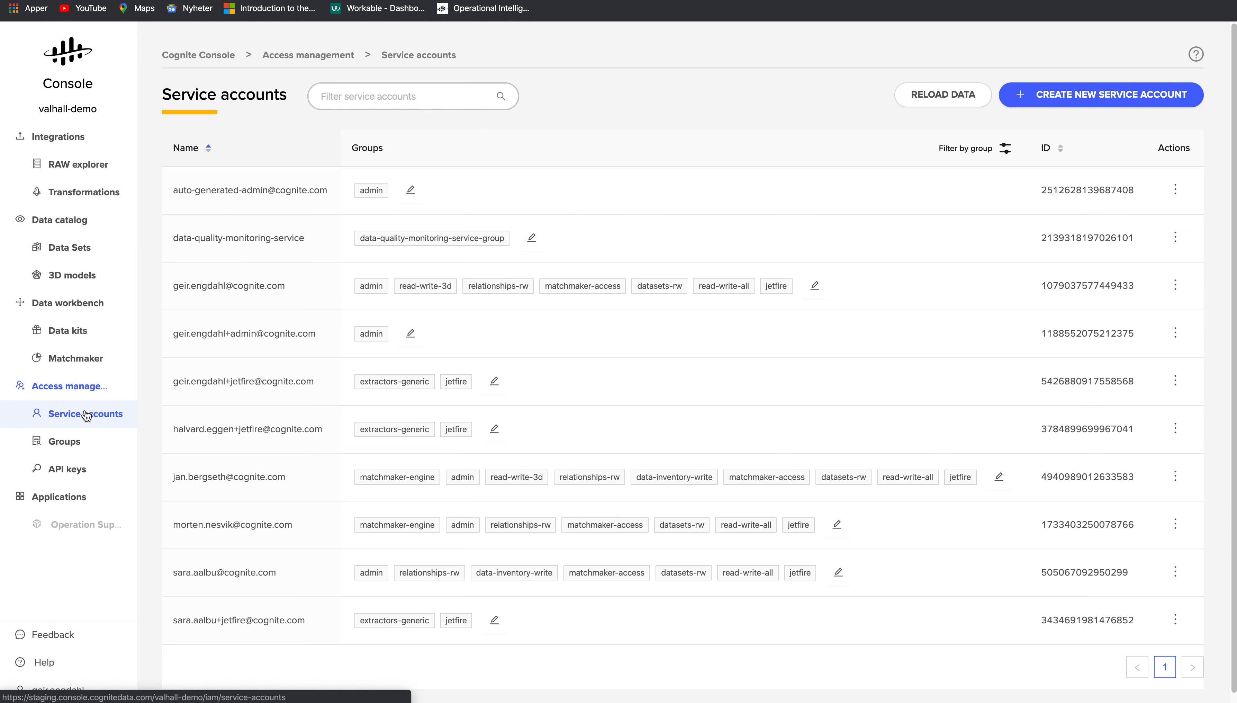
pyautogui.click(344, 95)
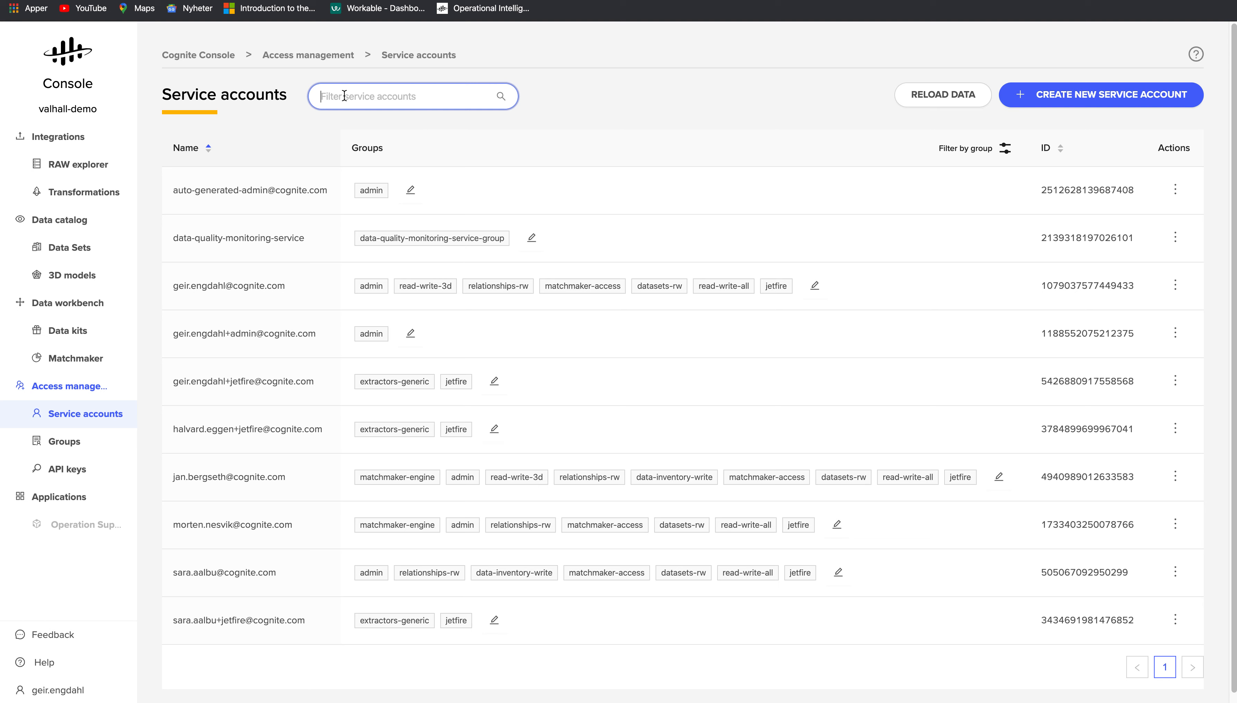
pyautogui.write('geir')
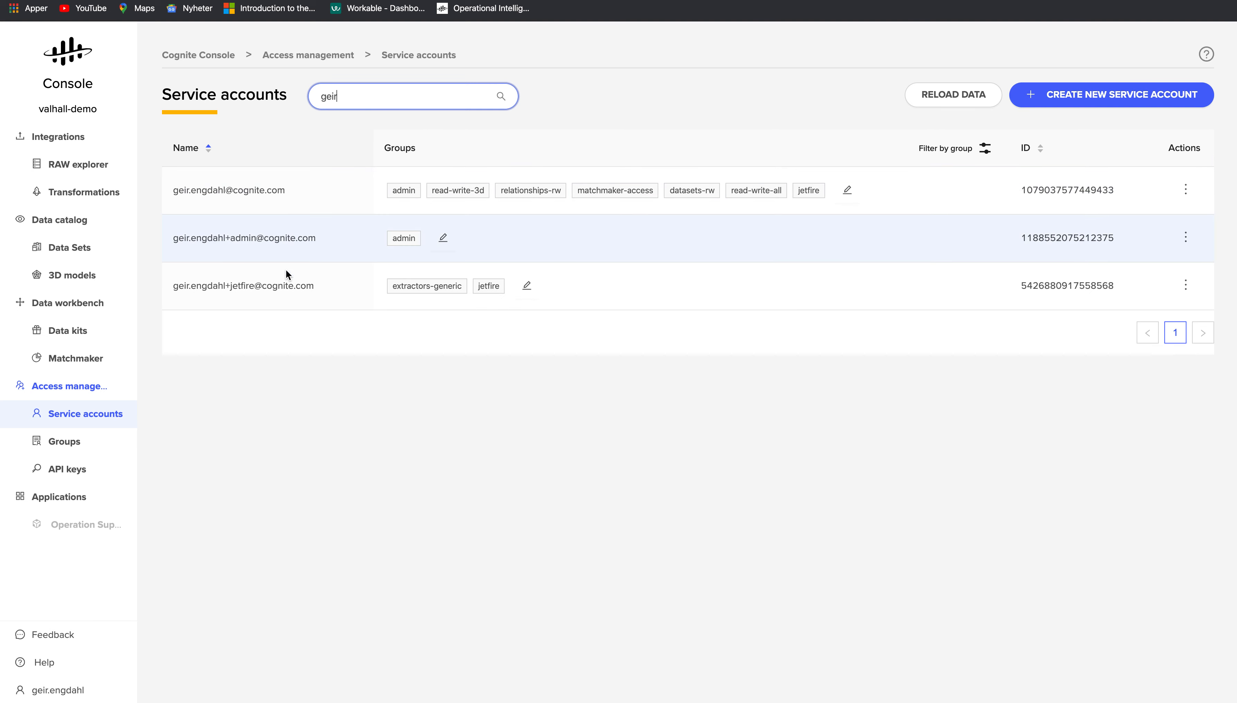
pyautogui.click(1185, 284)
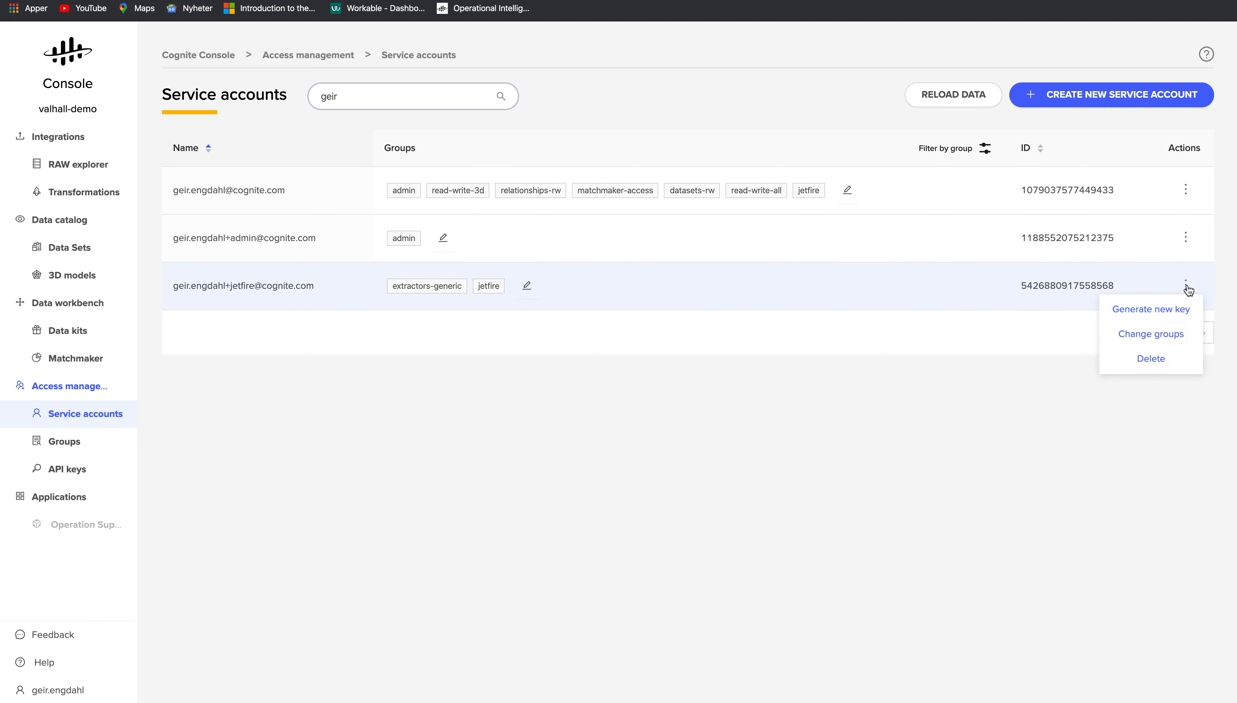
pyautogui.click(1144, 314)
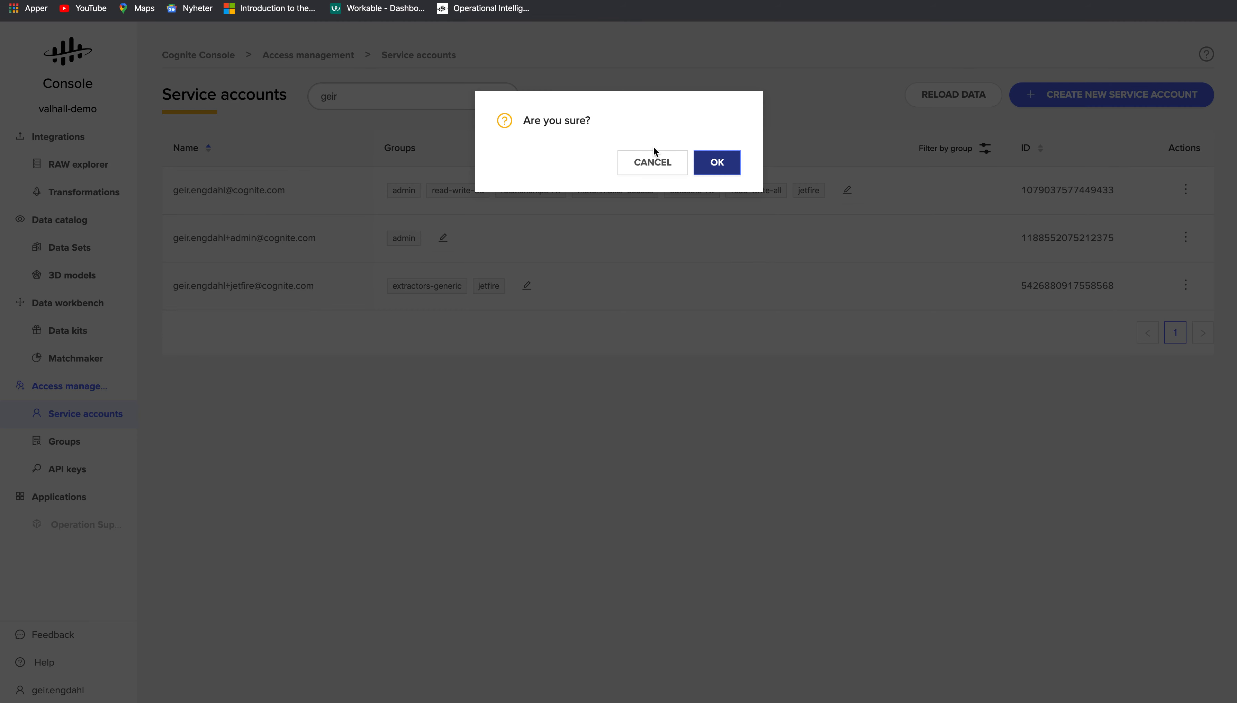
pyautogui.click(727, 173)
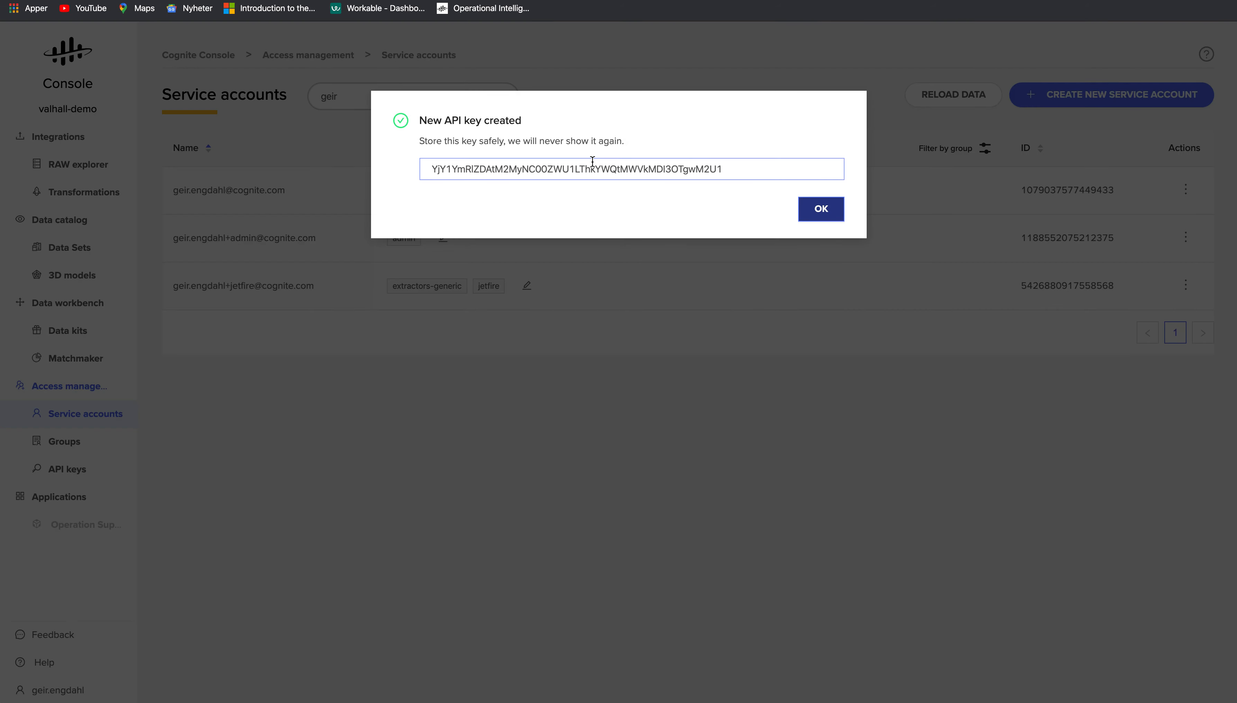
pyautogui.doubleClick(592, 168)
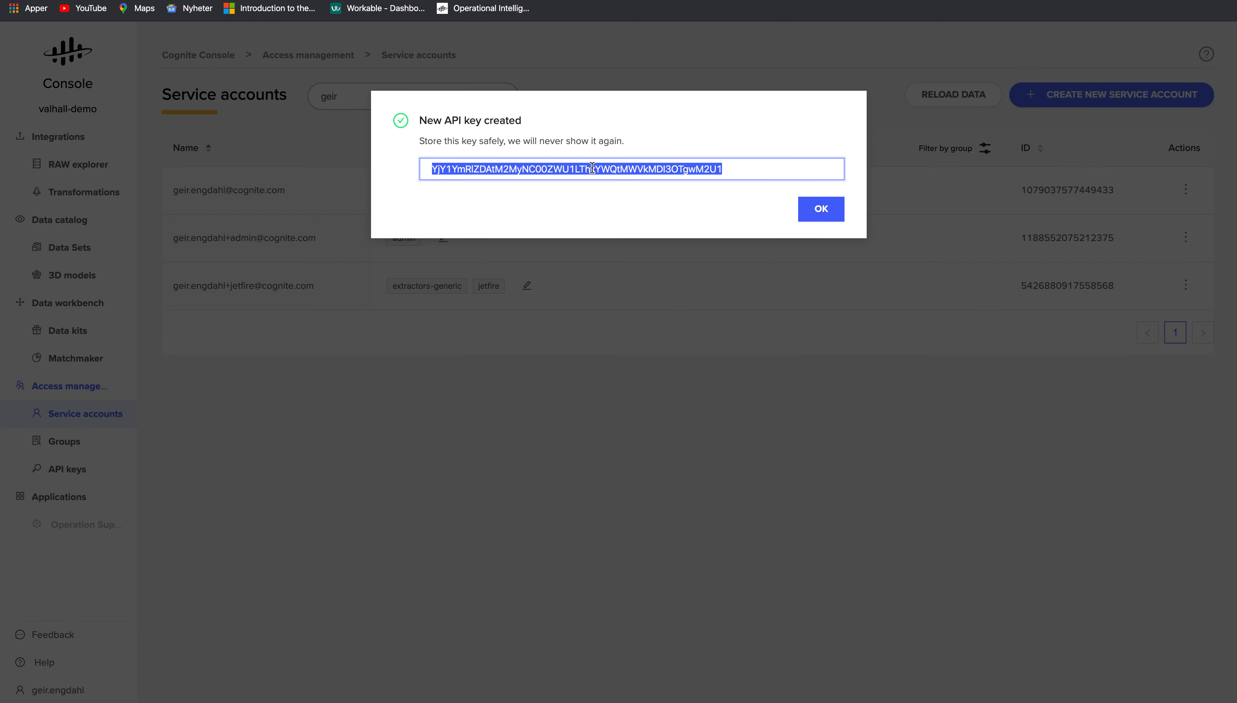
pyautogui.click(811, 205)
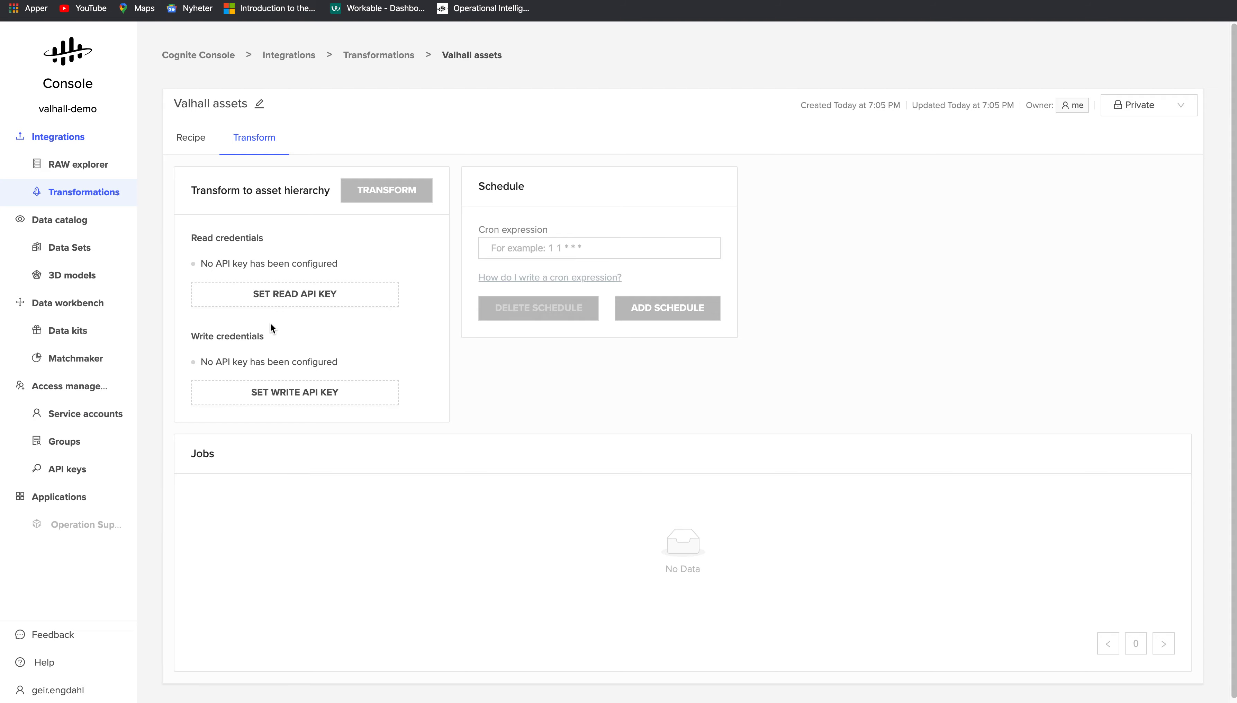
# - Paste the new API key as both the read and write API key of the transformation
pyautogui.click(303, 291)
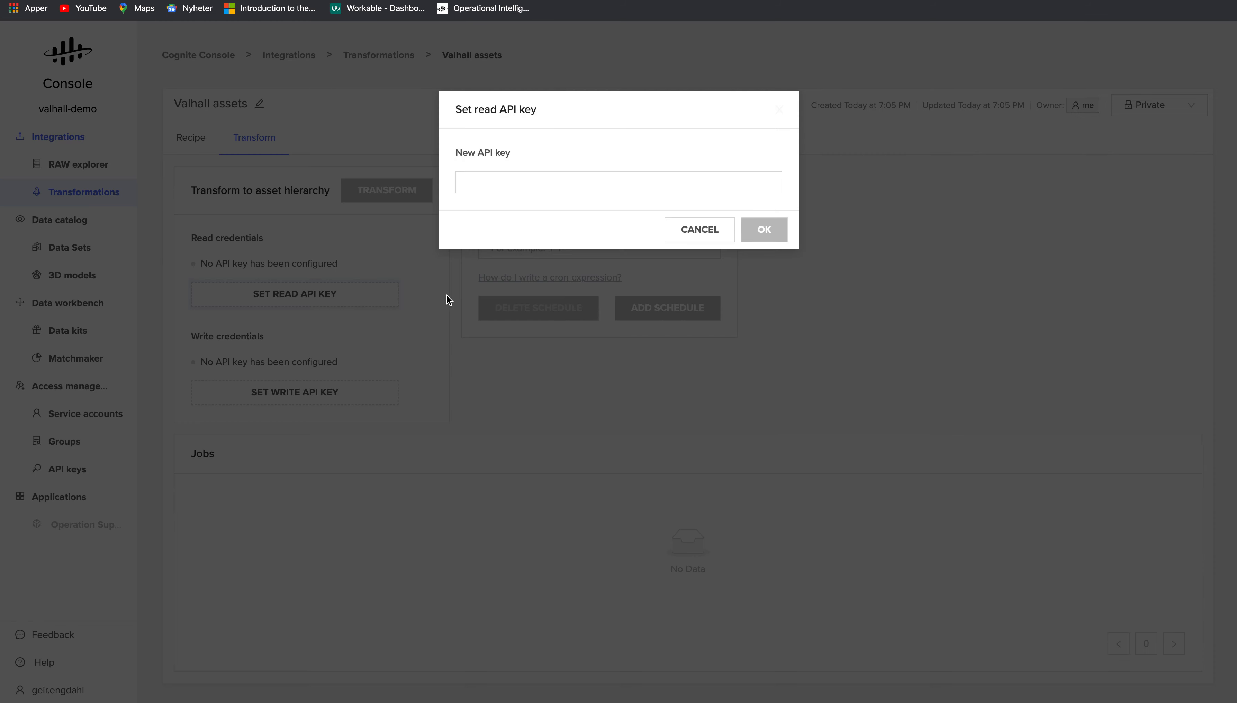
pyautogui.click(549, 182)
pyautogui.hotkey('ctrl', 'v')
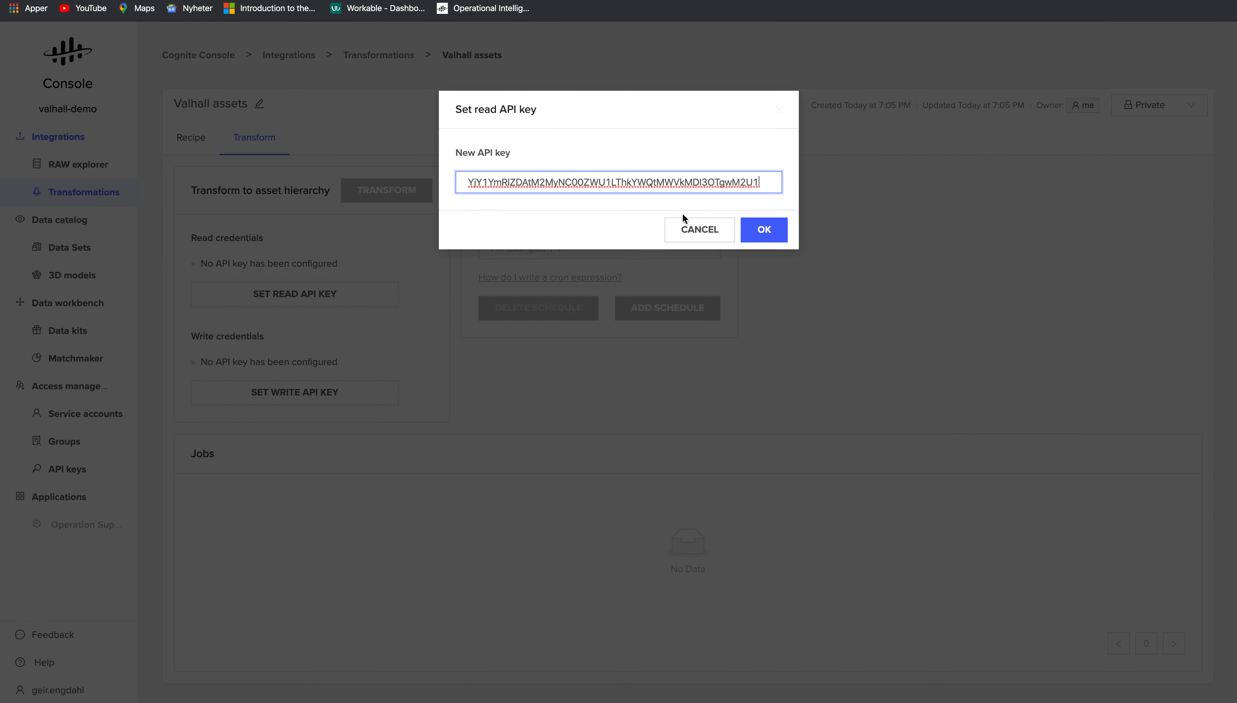
pyautogui.click(763, 230)
pyautogui.click(302, 391)
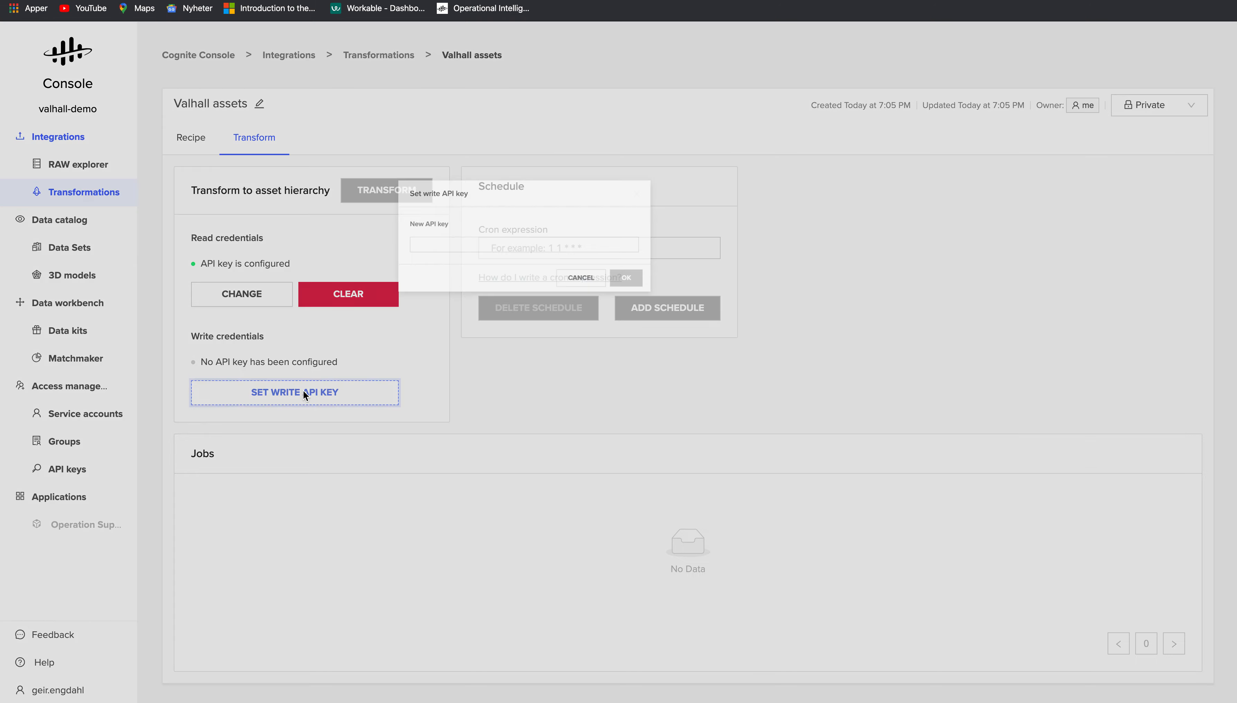
pyautogui.click(639, 178)
pyautogui.hotkey('ctrl', 'v')
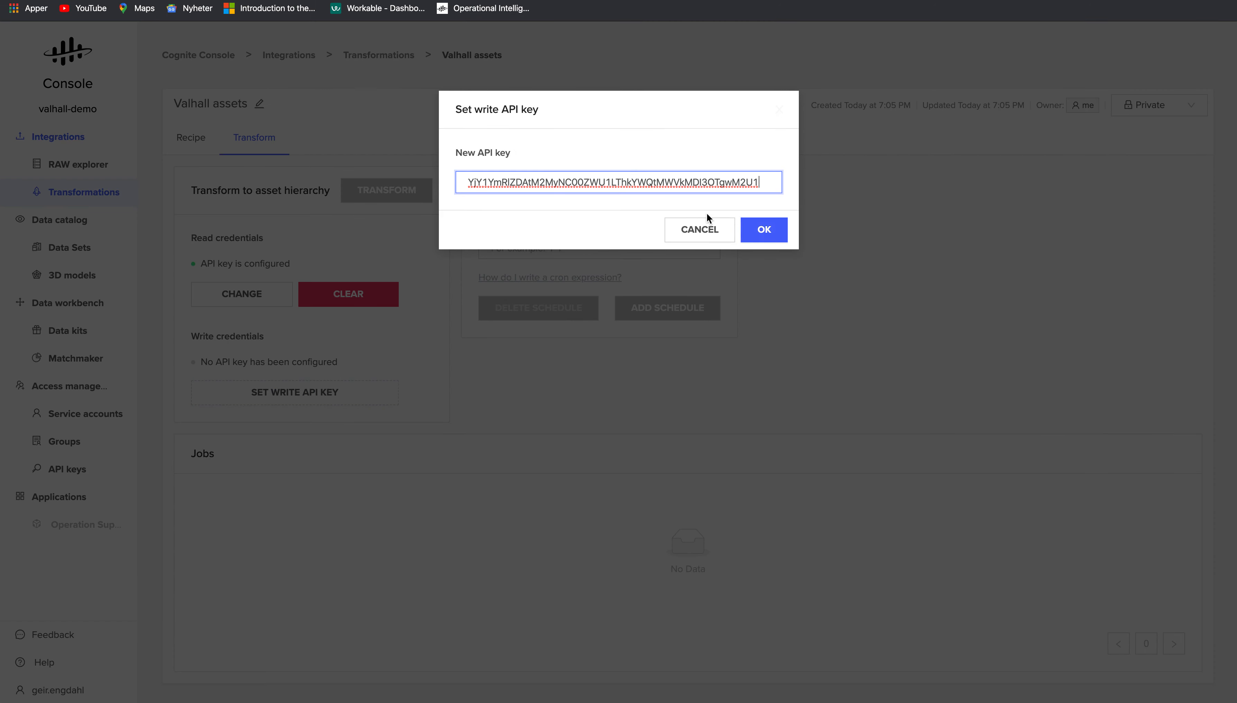
pyautogui.click(763, 235)
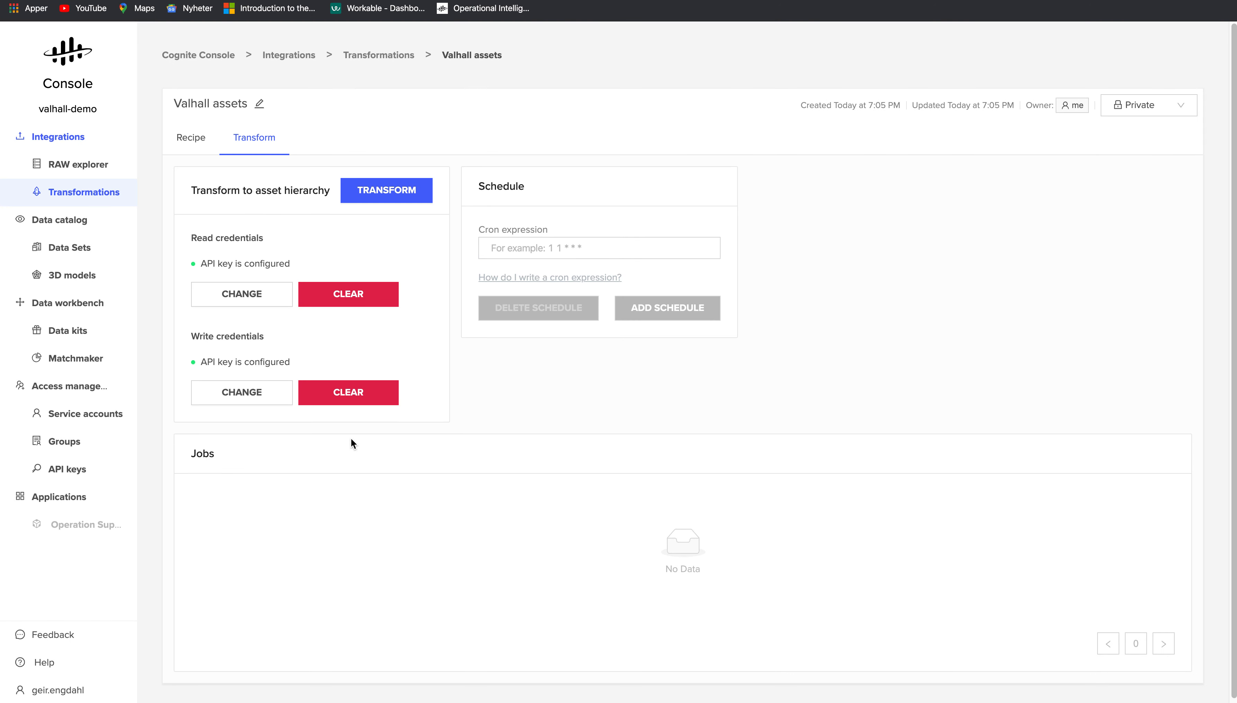
# - Run the Valhall assets transformation and check the job result of 1105 assets created
pyautogui.click(381, 197)
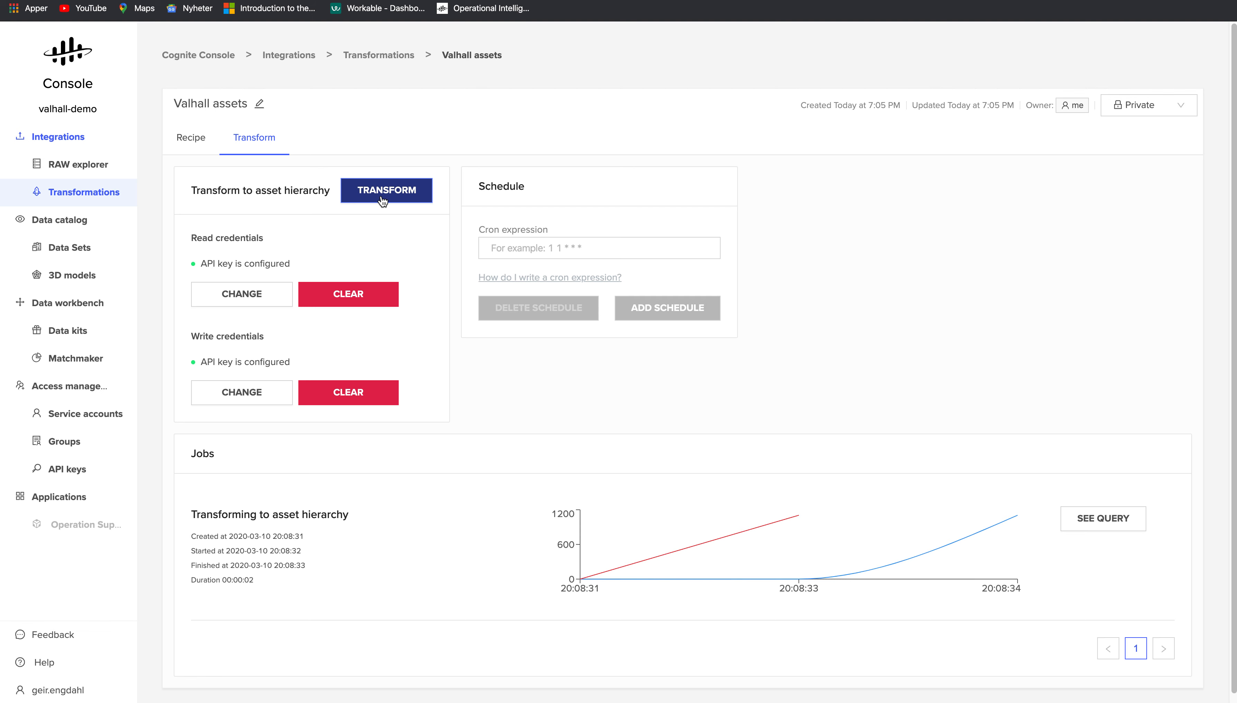
pyautogui.moveTo(1017, 524)
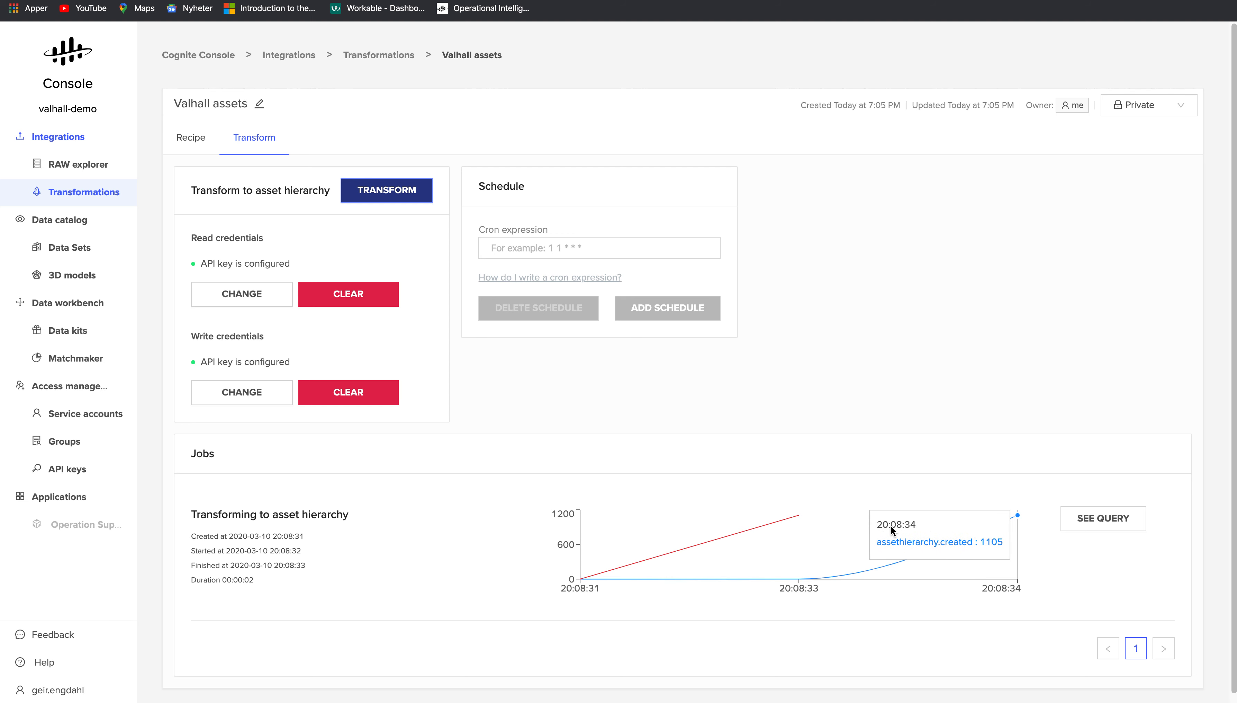
pyautogui.scroll(-1, 433, 555)
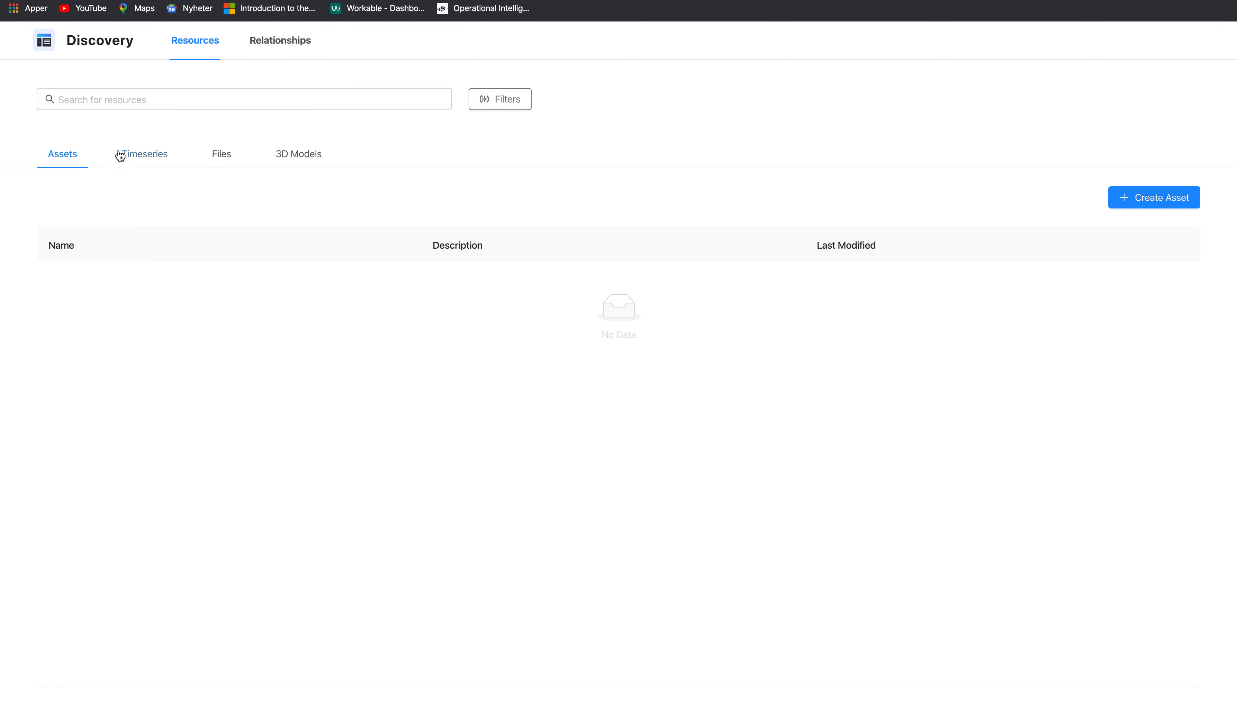
# - Browse from asset 23 through 230900, 23-1ST STAGE COMPRESSION-PH and 23-VG-9101 to sensor 23-PT-92521
pyautogui.click(142, 155)
pyautogui.click(62, 157)
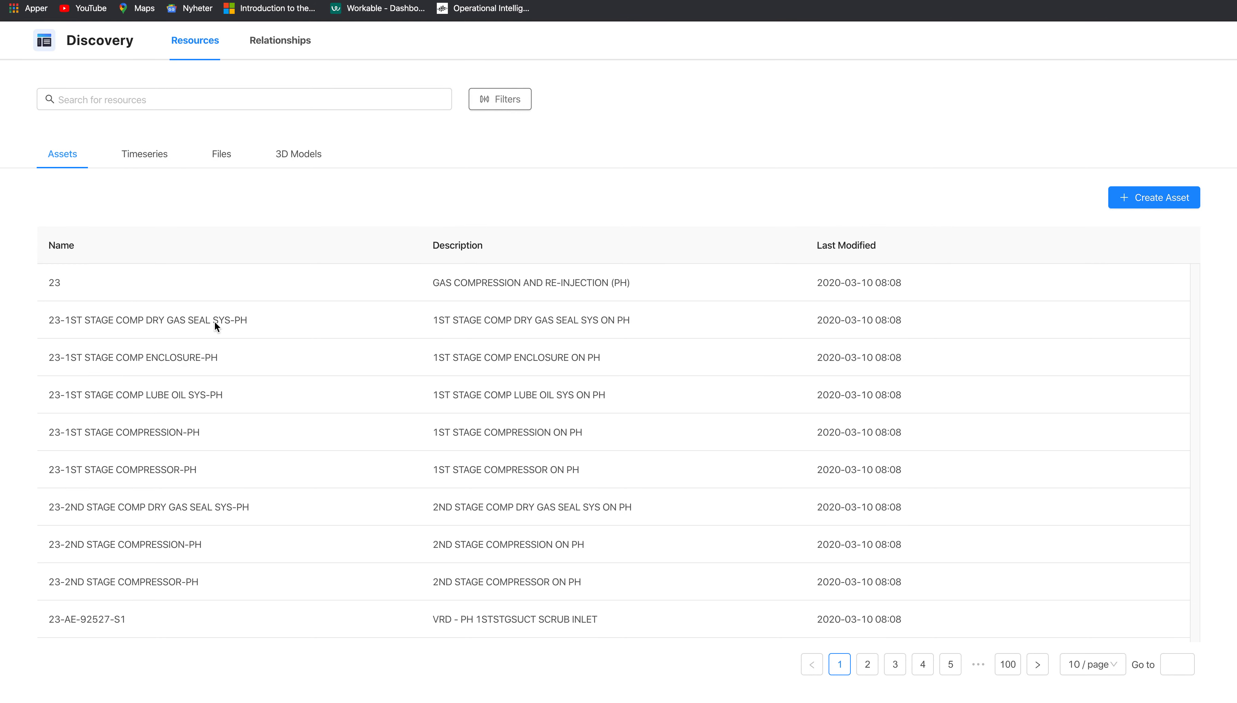
pyautogui.click(61, 287)
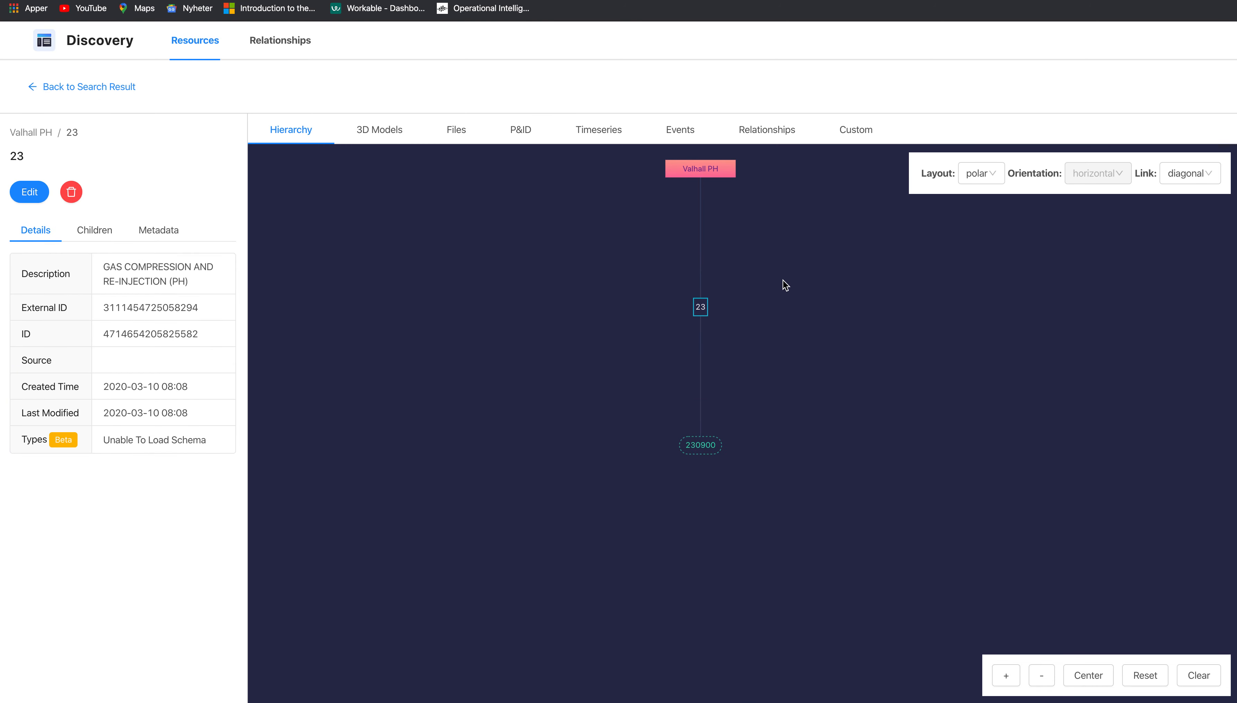
pyautogui.click(702, 444)
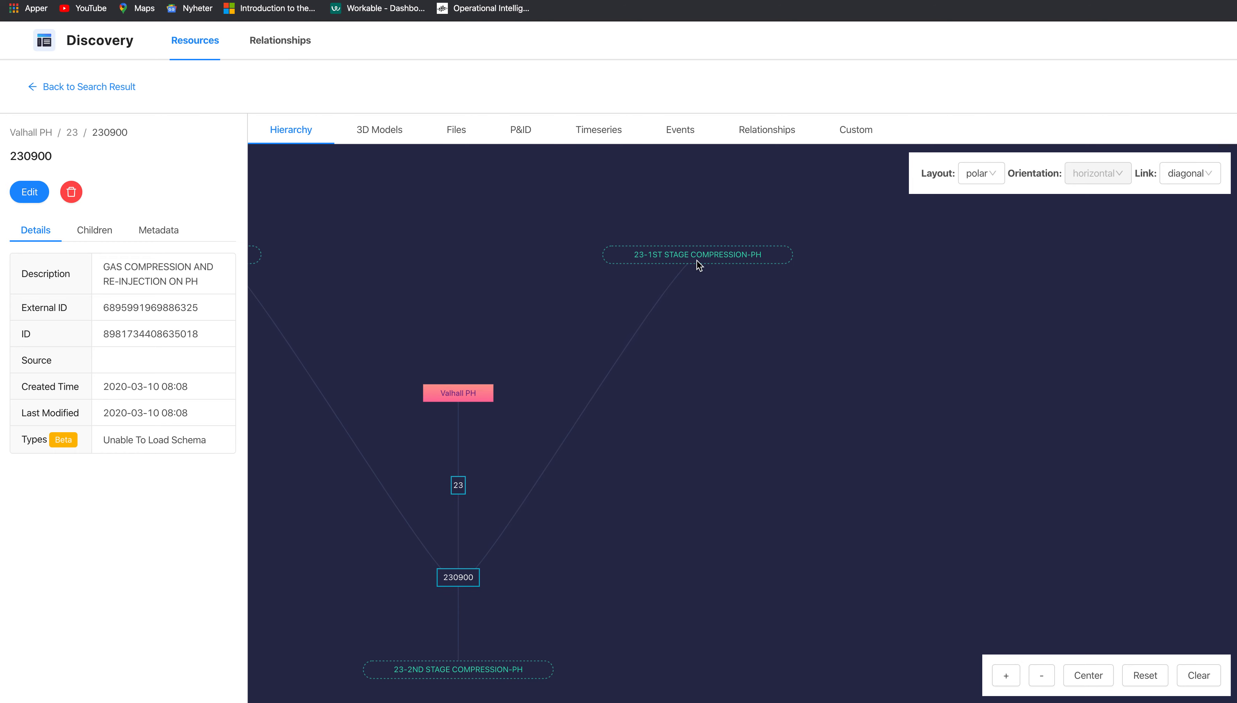
pyautogui.click(696, 260)
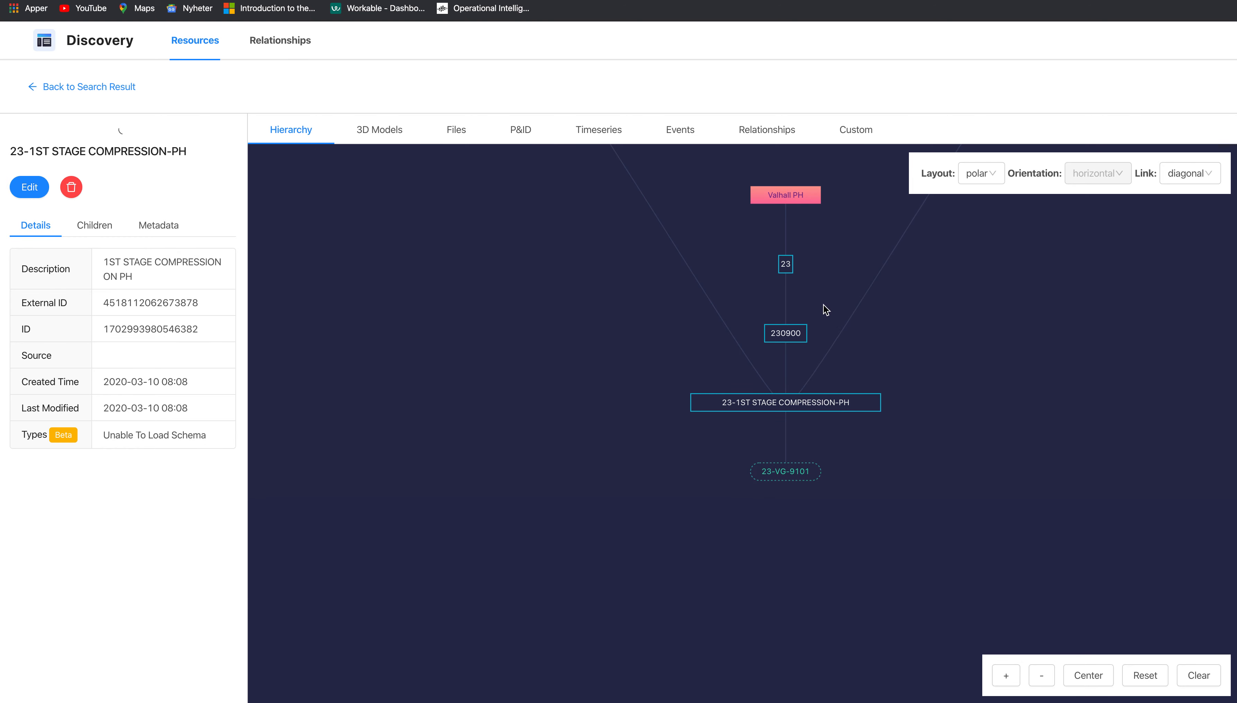
pyautogui.click(775, 472)
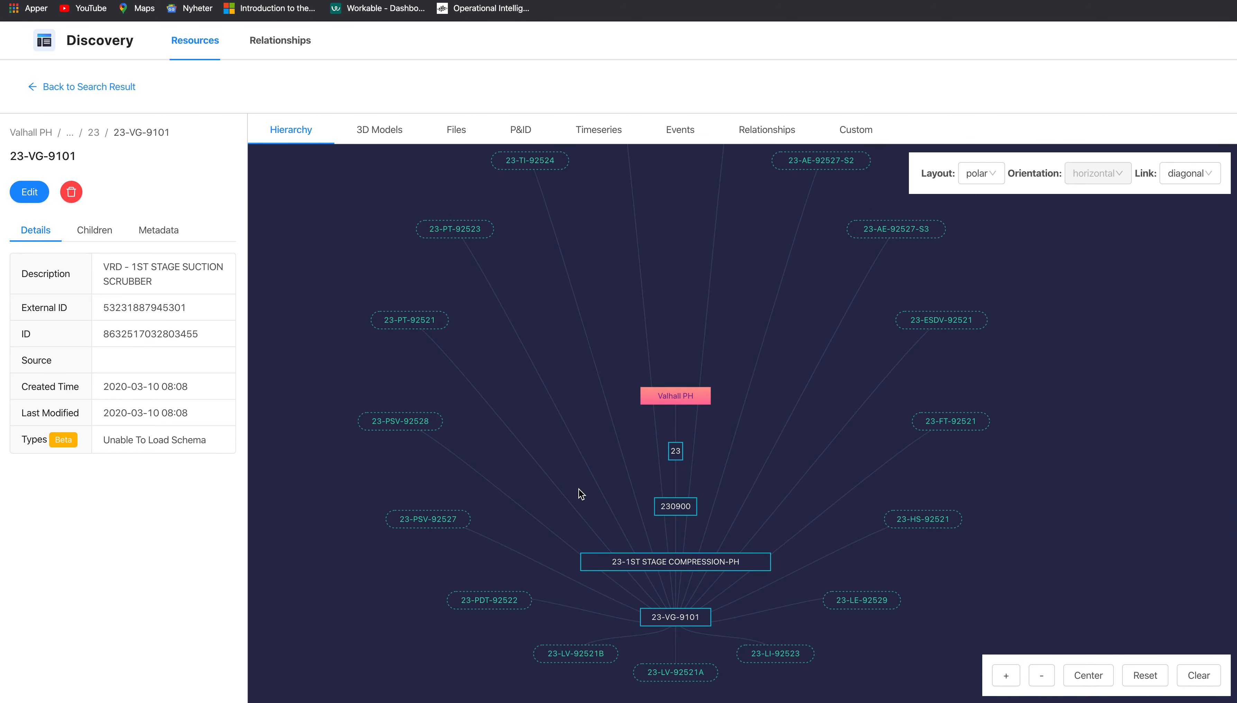
pyautogui.click(384, 354)
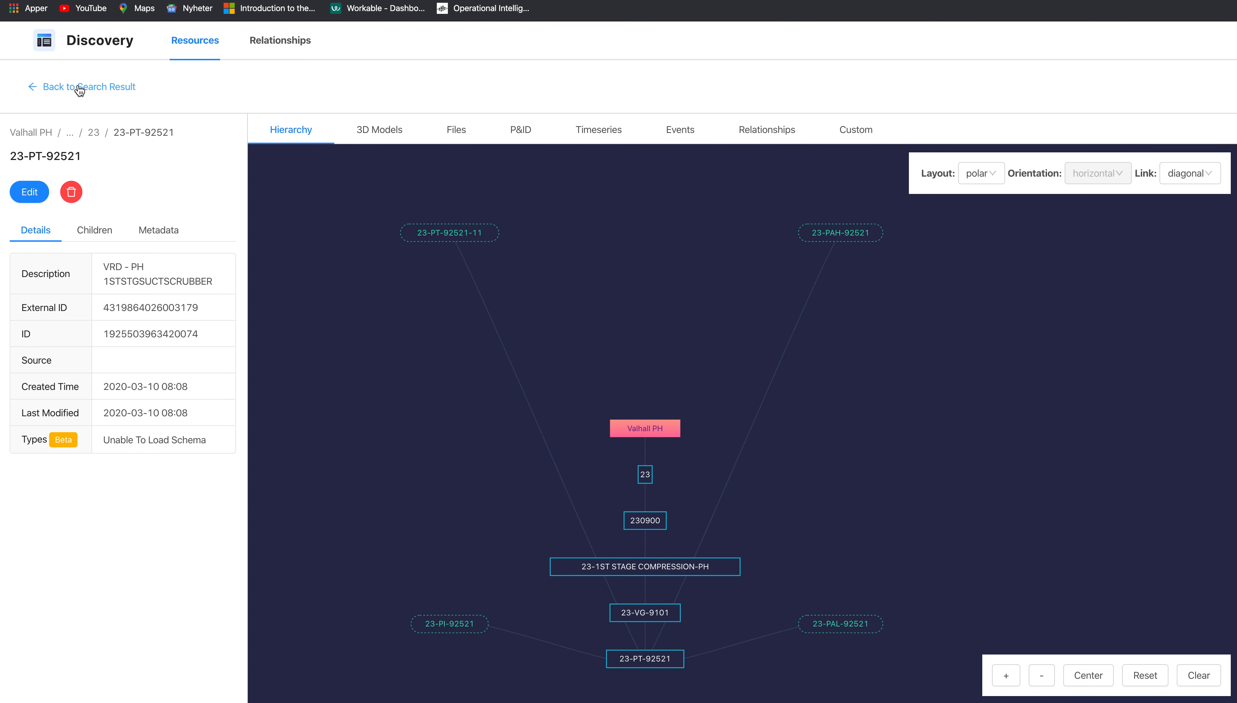
pyautogui.click(98, 89)
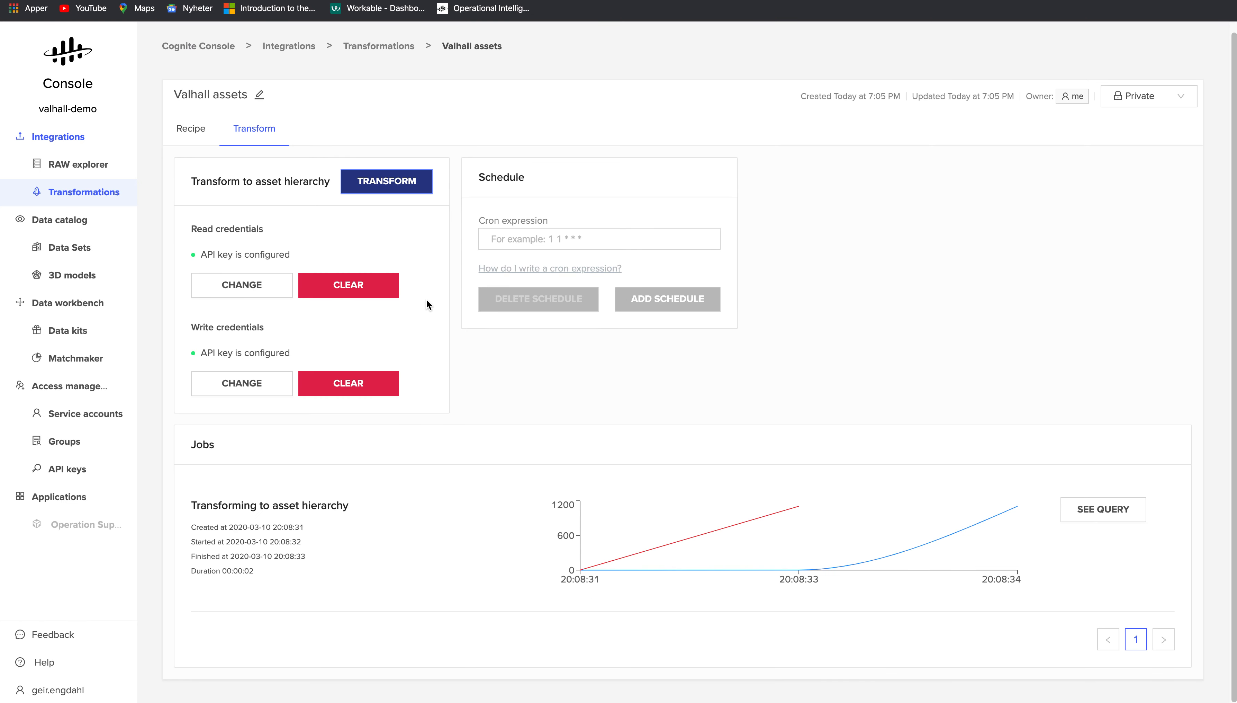
# - Start a new transformation and rename it 'Valhall time series'
pyautogui.click(80, 196)
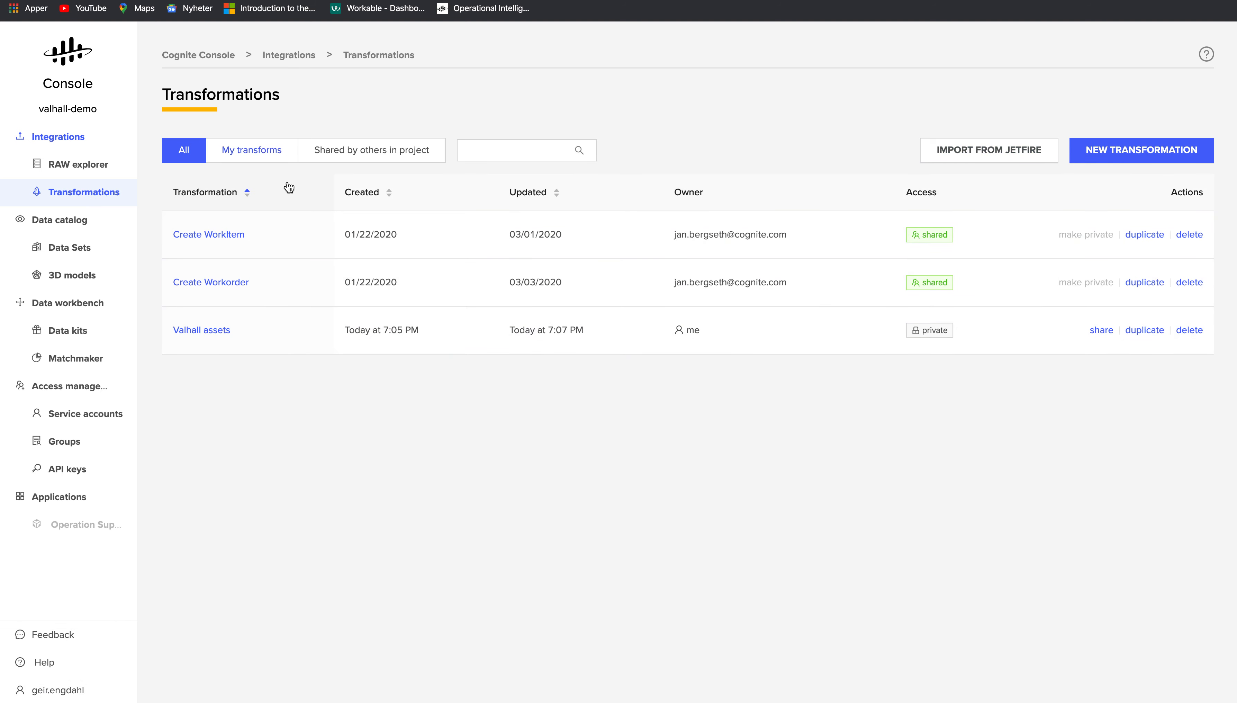
pyautogui.click(1116, 156)
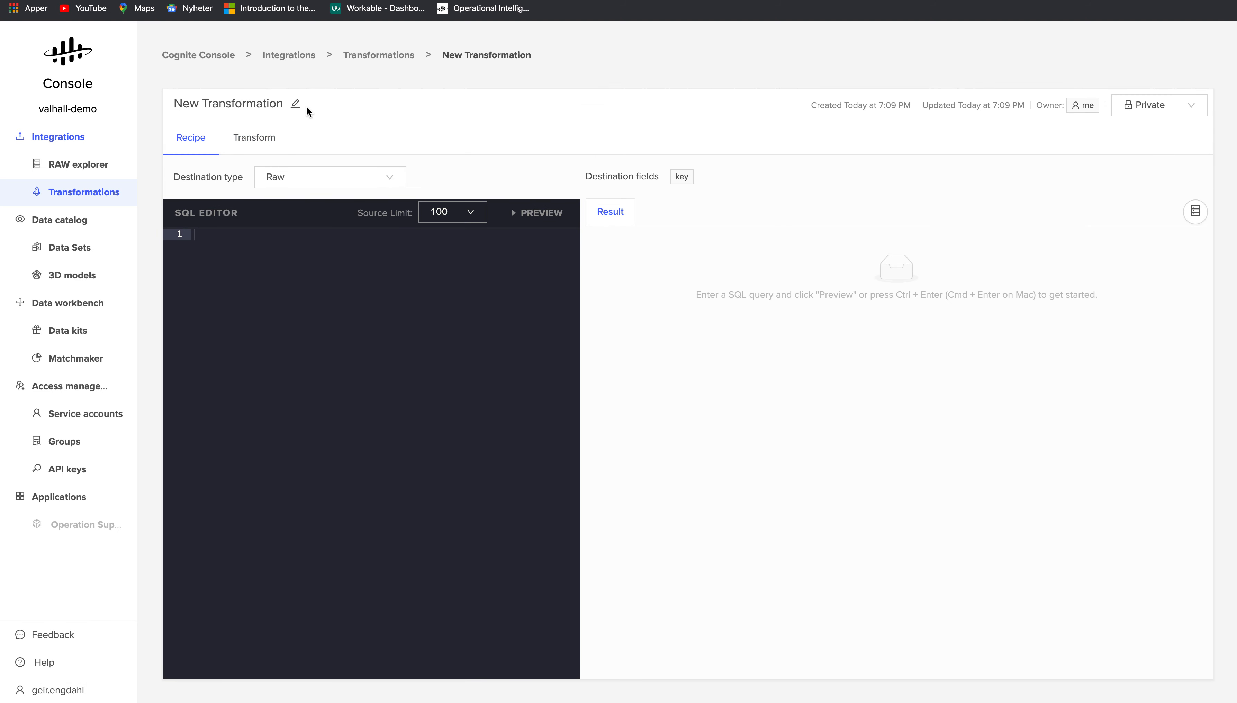
pyautogui.click(296, 103)
pyautogui.tripleClick(330, 105)
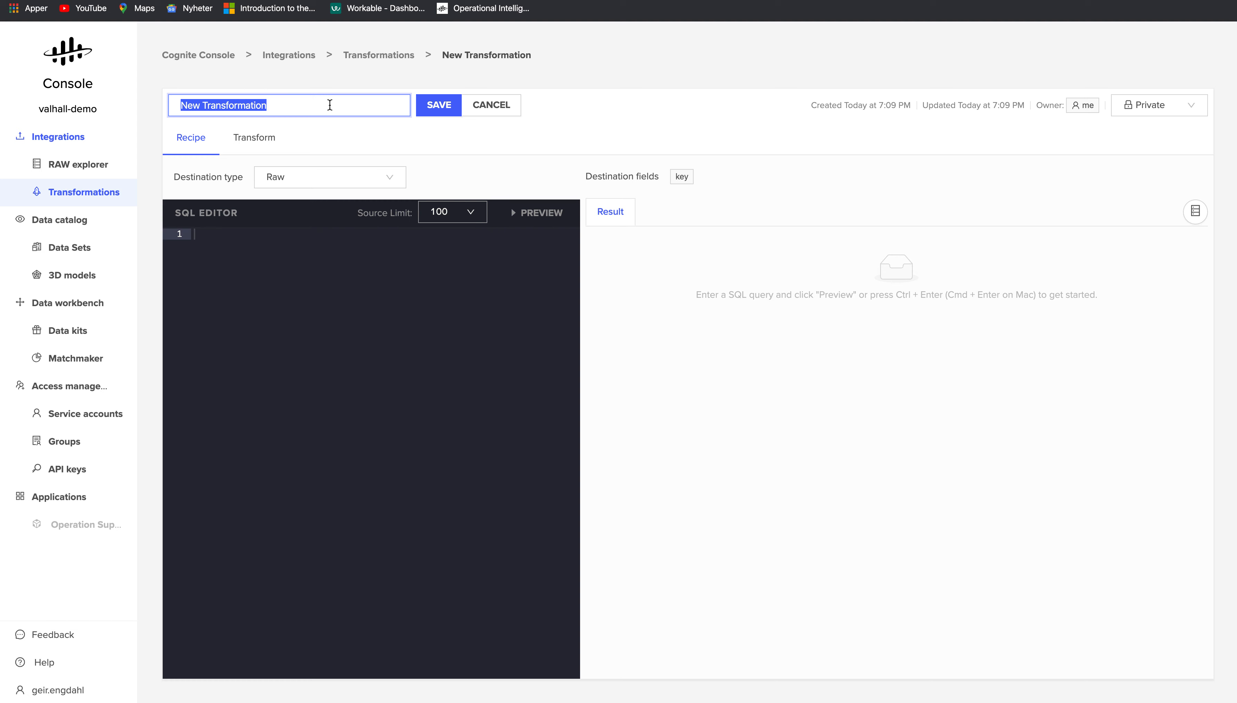
pyautogui.write('Va')
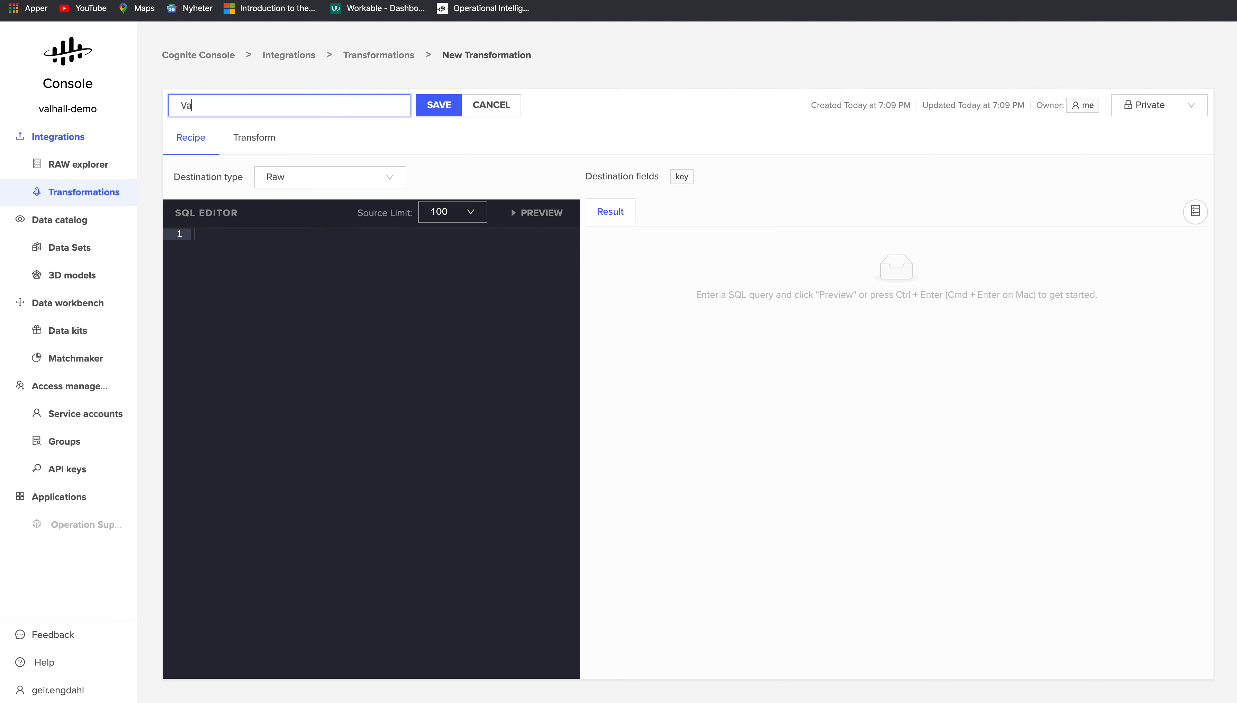
pyautogui.write('lhall time series')
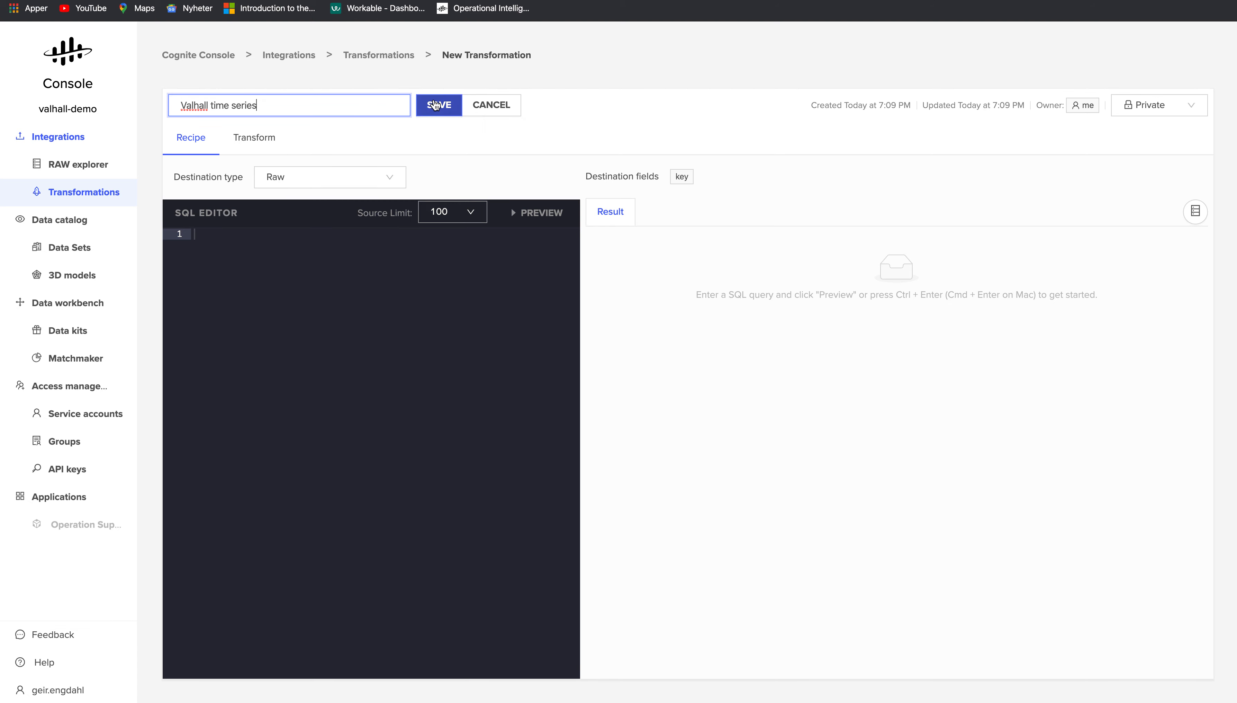
pyautogui.click(439, 104)
# - Set the transformation's destination type to Time series
pyautogui.click(304, 185)
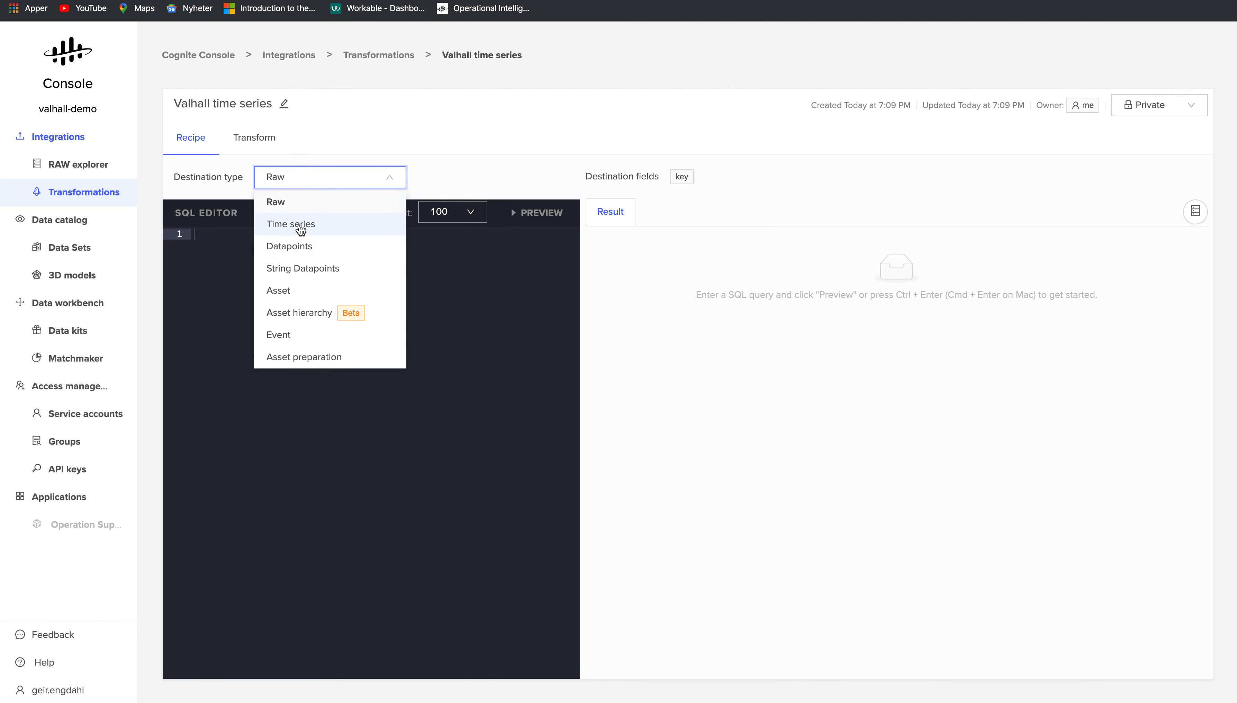
pyautogui.click(303, 226)
pyautogui.click(285, 260)
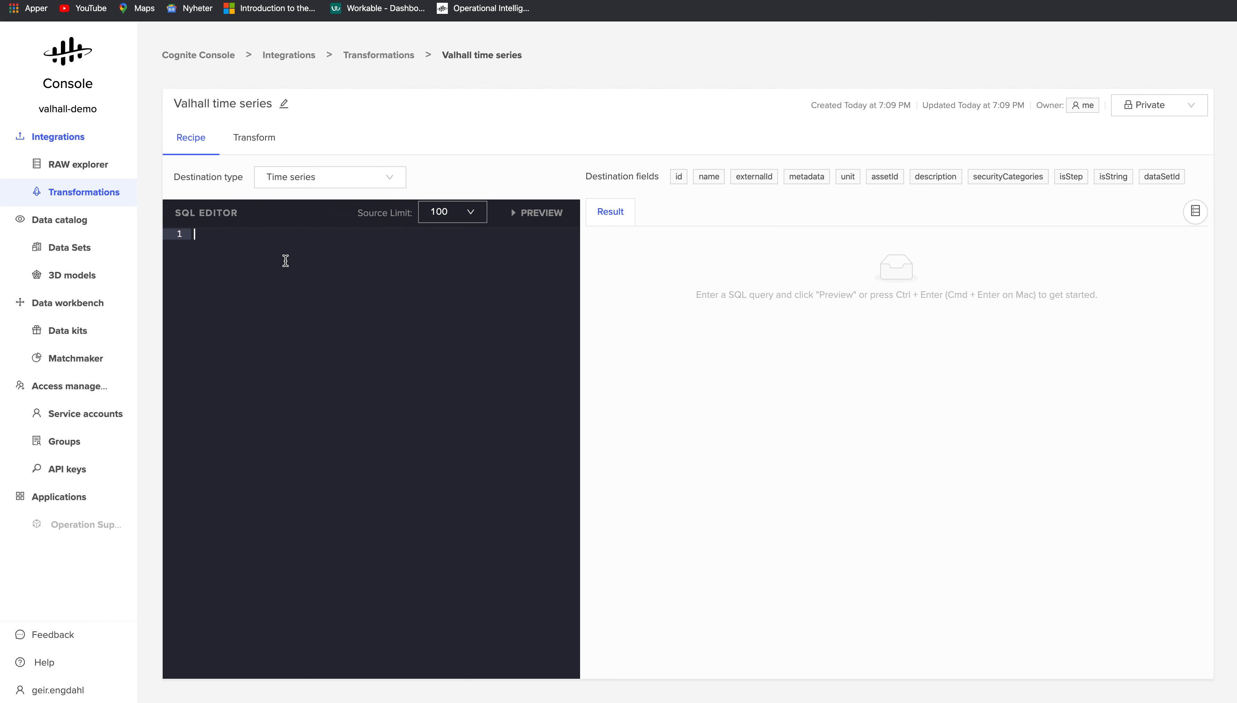
pyautogui.press('super+Tab')
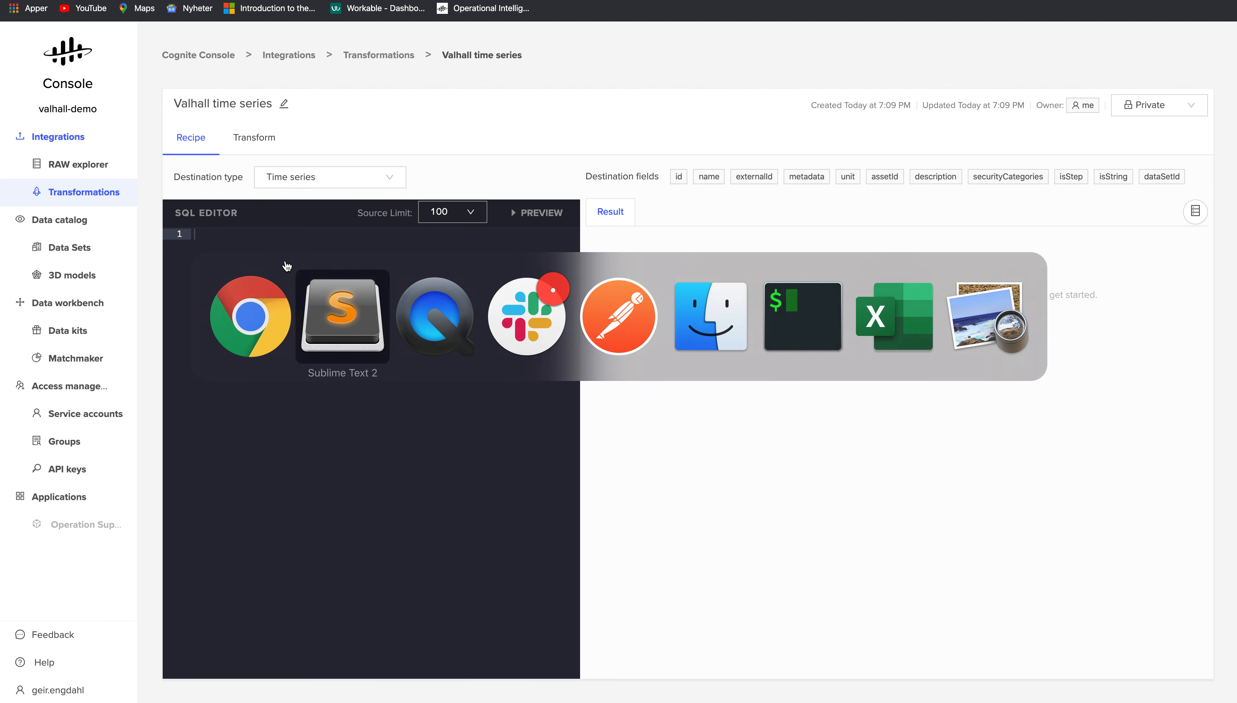
# - Copy the PI.Valhall_ph time series query from the TS transform recipe into the SQL editor
pyautogui.moveTo(132, 104); pyautogui.dragTo(36, 21)
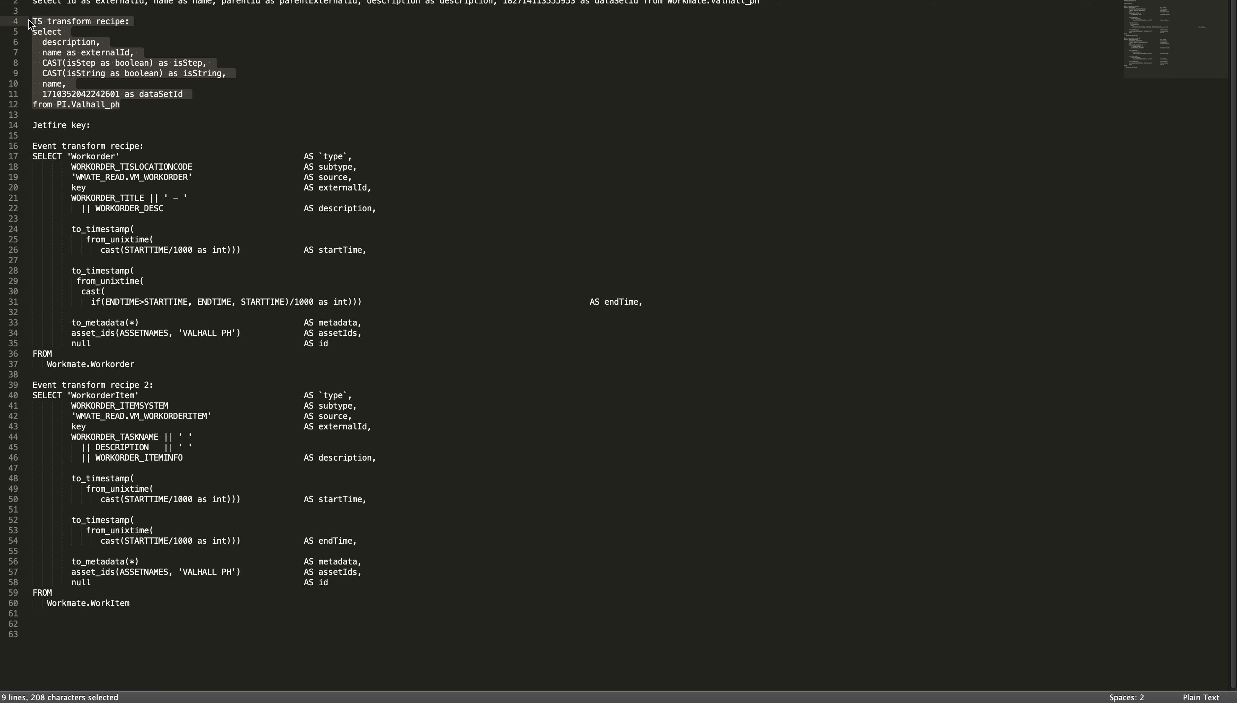
pyautogui.click(51, 42)
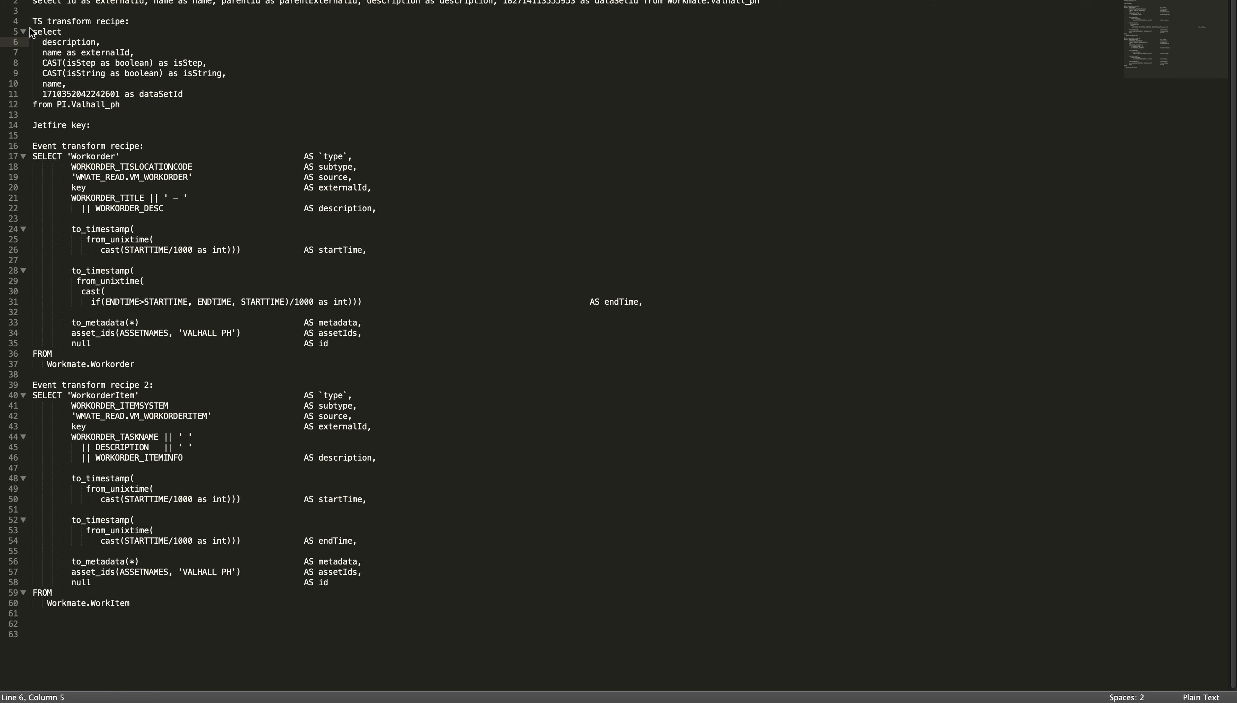
pyautogui.moveTo(32, 32); pyautogui.dragTo(187, 106)
pyautogui.press('super+c')
pyautogui.press('super+Tab')
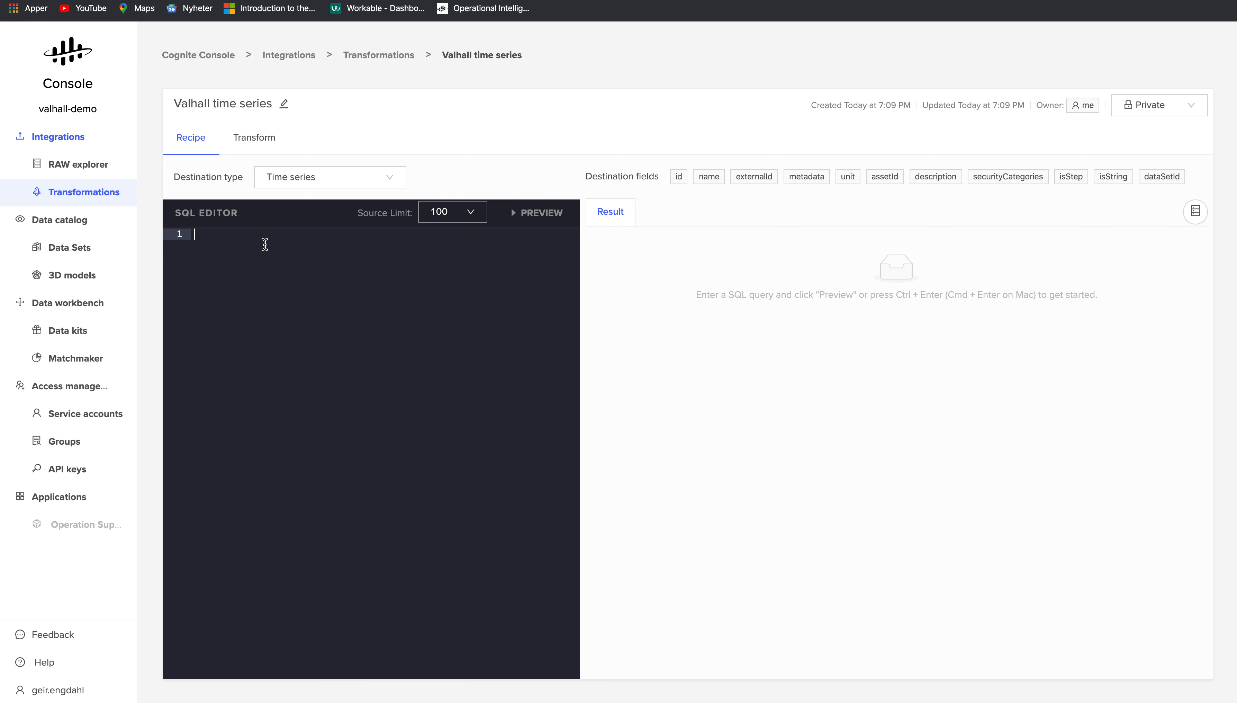
pyautogui.press('super+v')
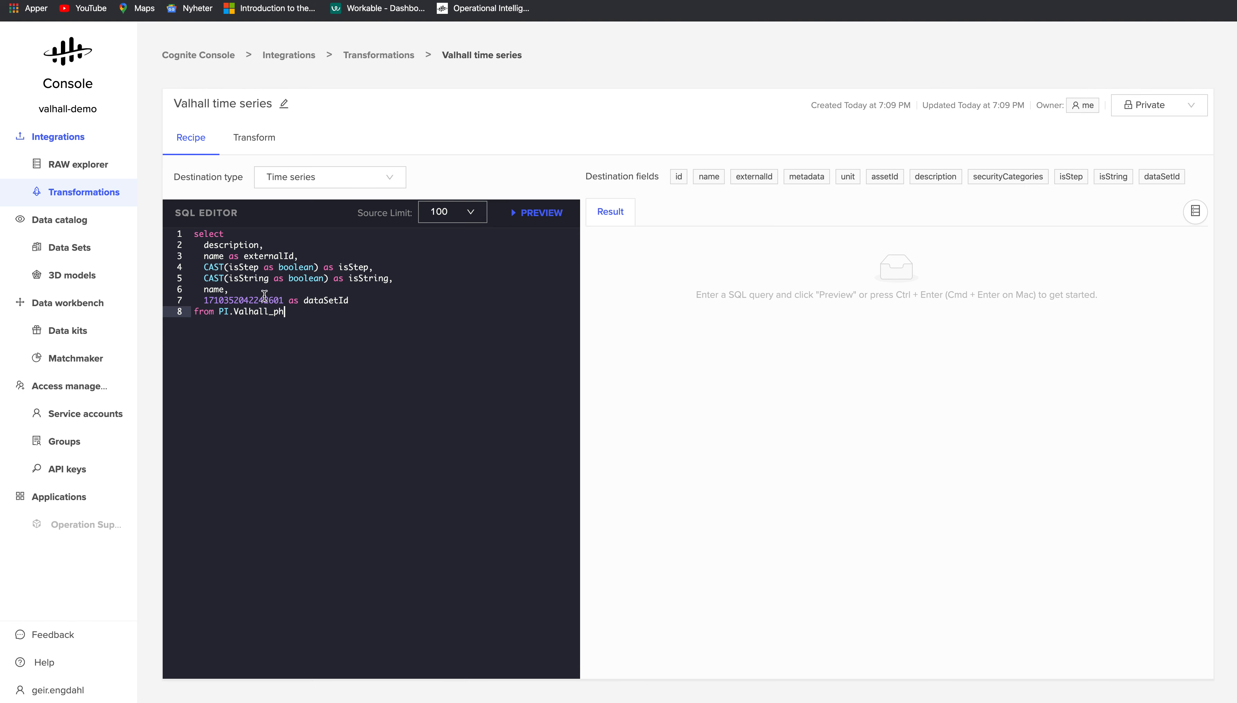
# - Preview the time series query's result rows, checking its data set id and boolean cast
pyautogui.doubleClick(252, 301)
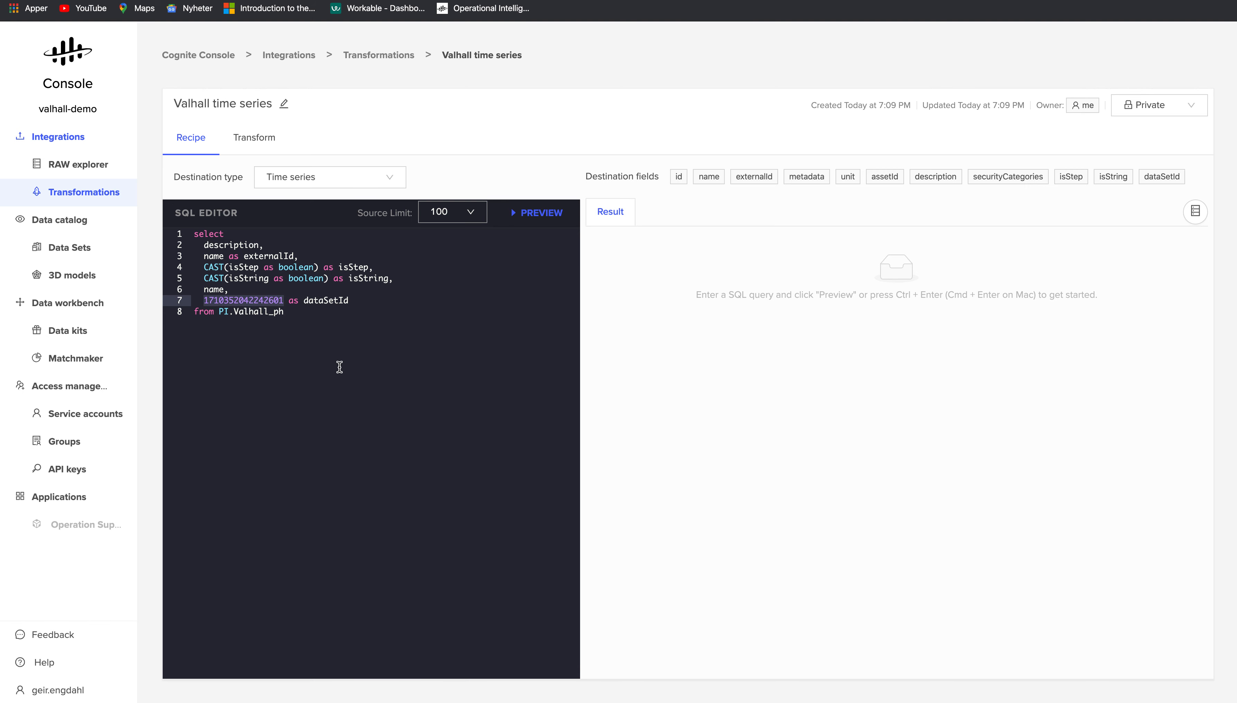
pyautogui.click(313, 315)
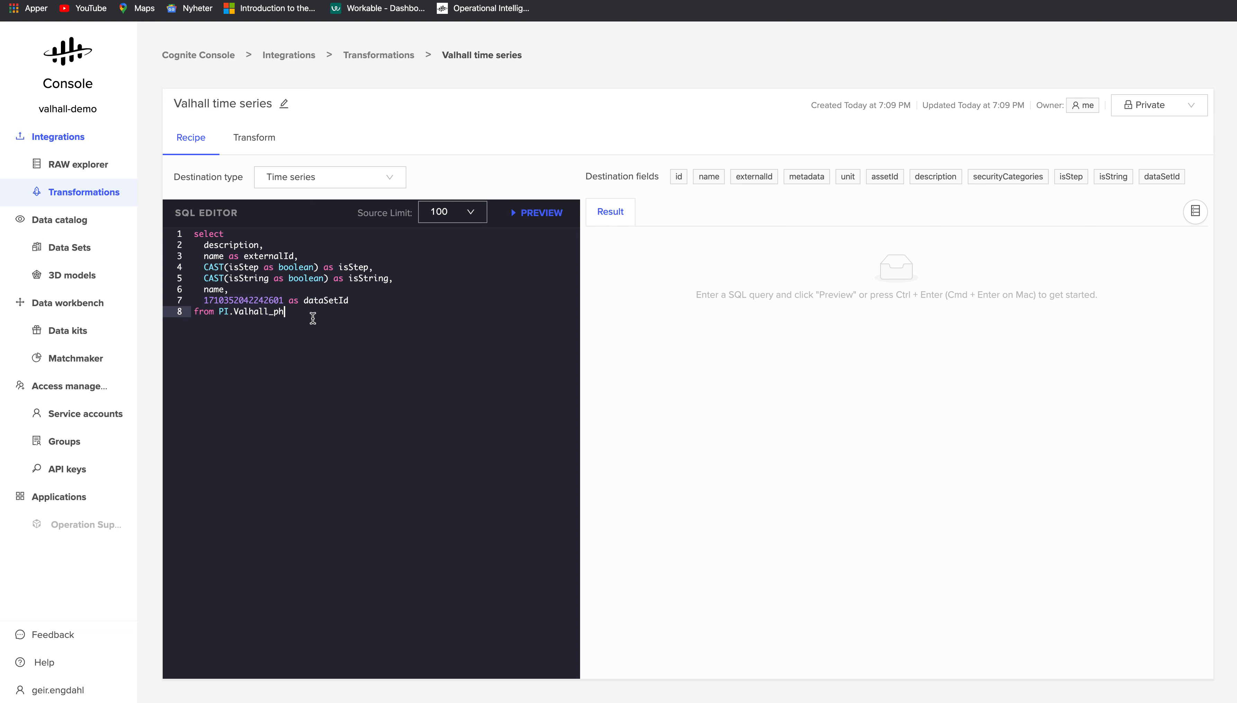
pyautogui.click(542, 214)
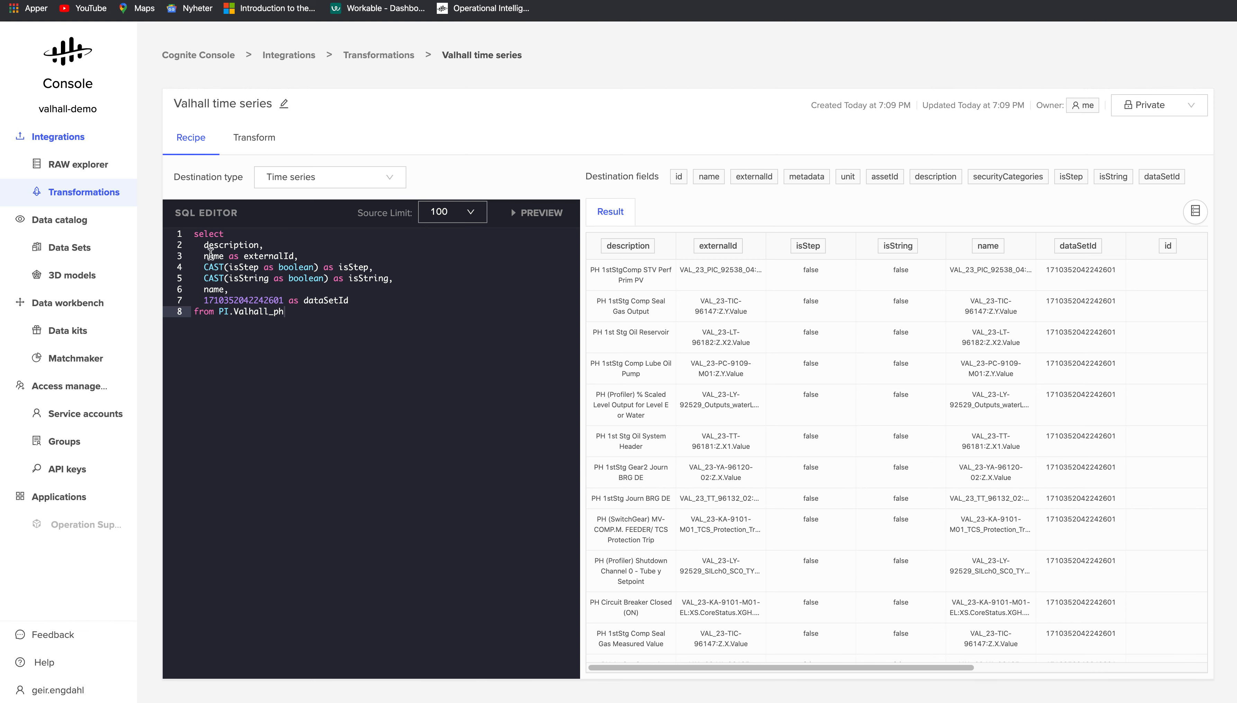
pyautogui.click(210, 267)
pyautogui.doubleClick(295, 267)
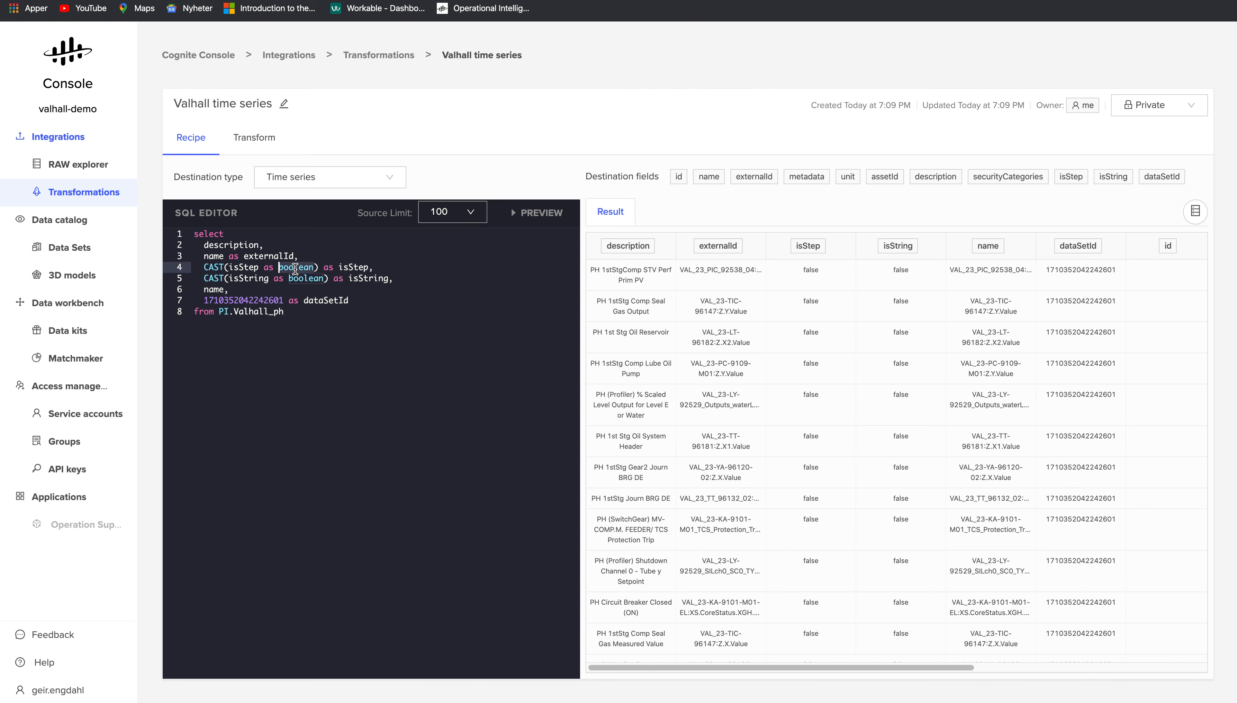
pyautogui.click(235, 289)
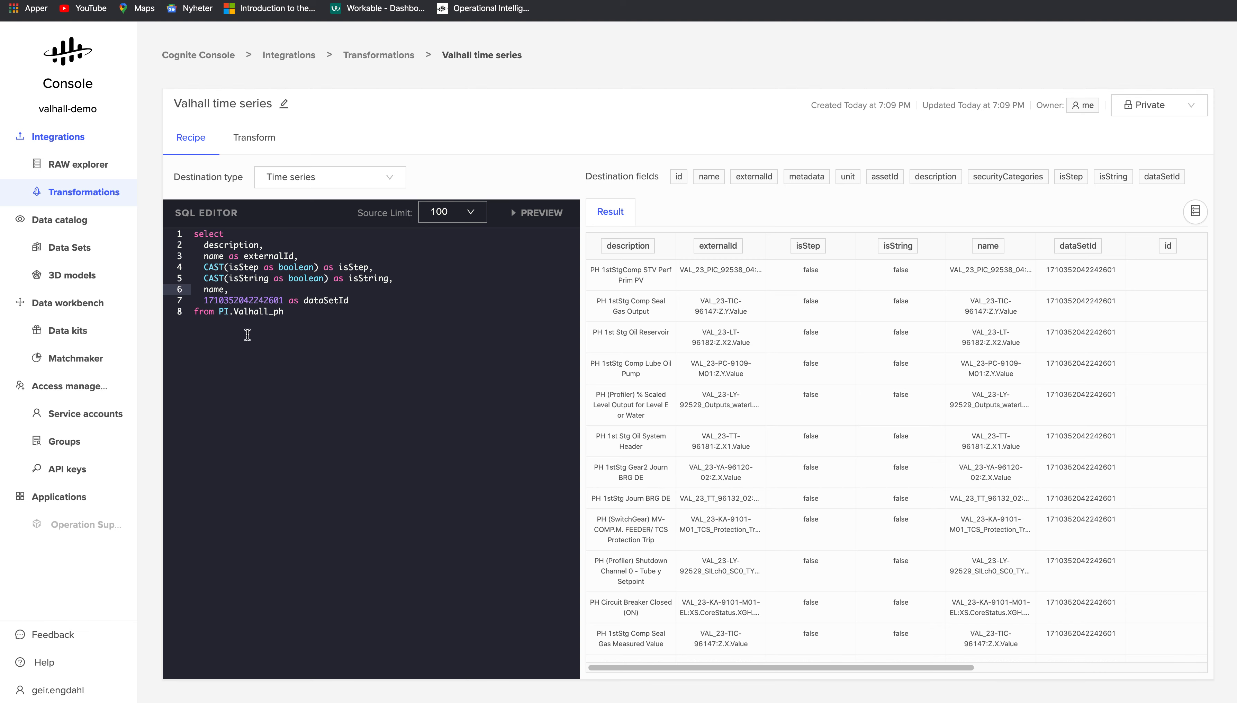
pyautogui.click(279, 309)
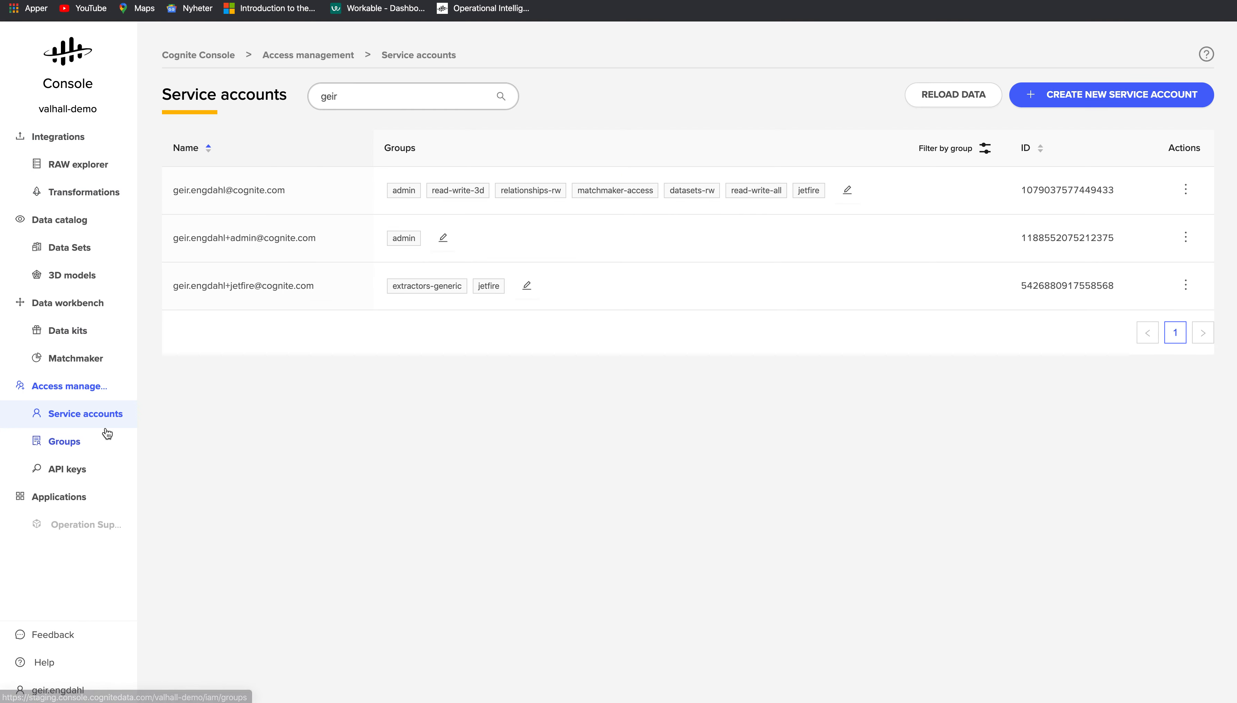
# - Create data set 'Valhall time series' described as 'Time series from Valhall PH platform'
pyautogui.click(57, 251)
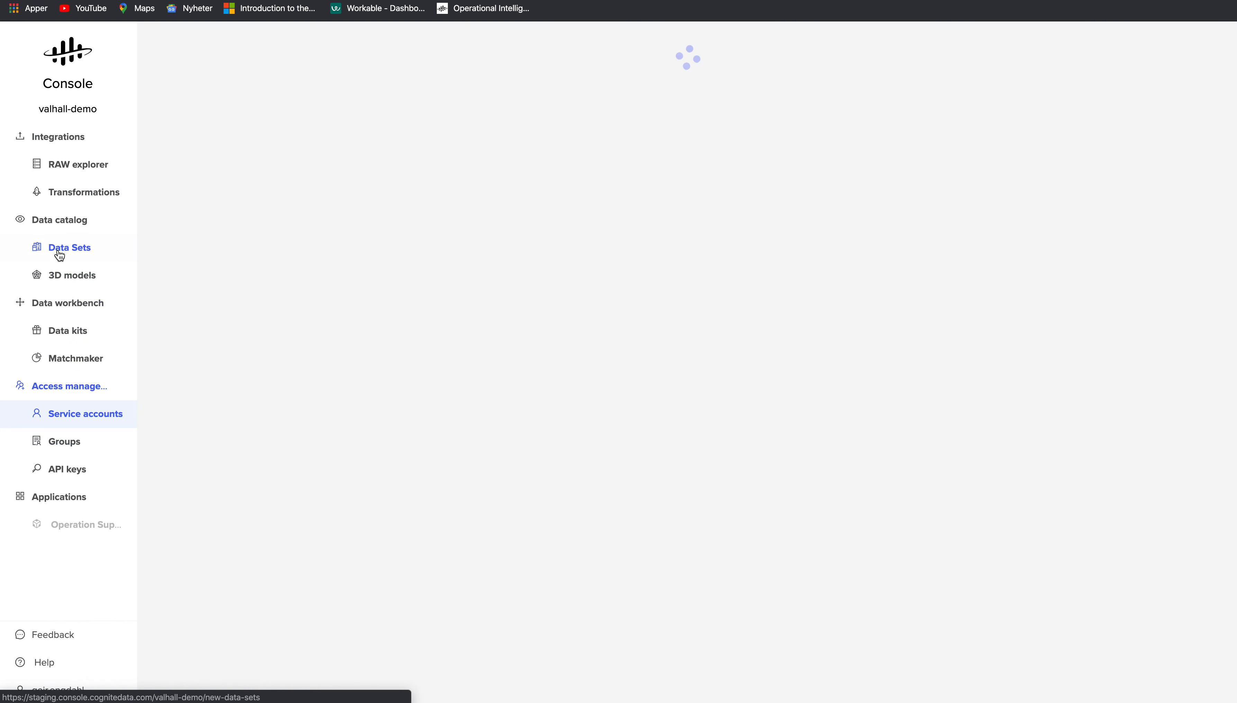
pyautogui.click(823, 96)
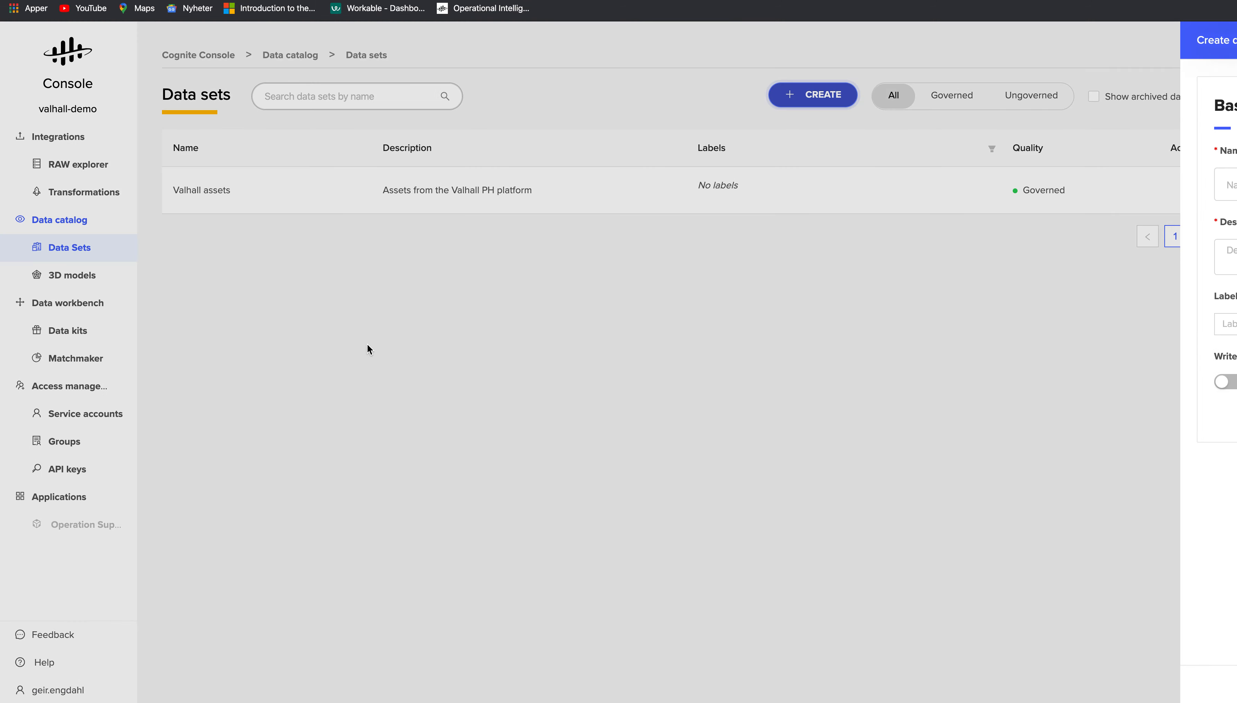
pyautogui.click(558, 191)
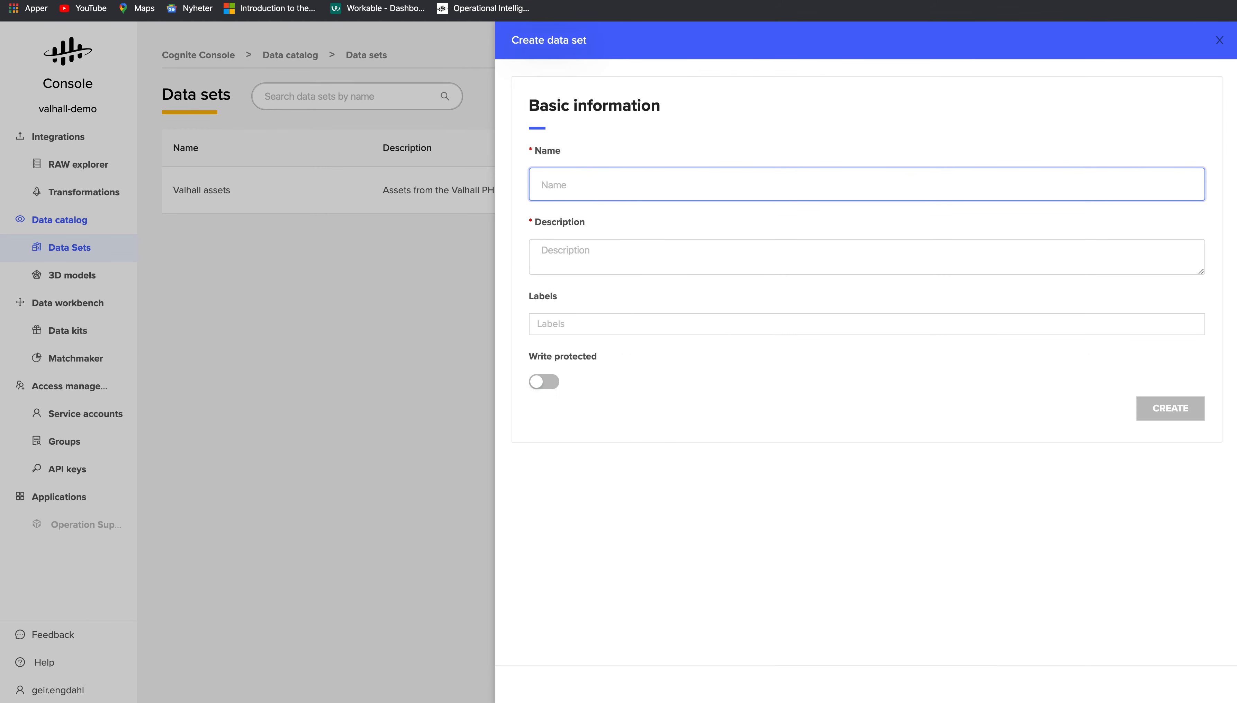
pyautogui.write('Valhall time series')
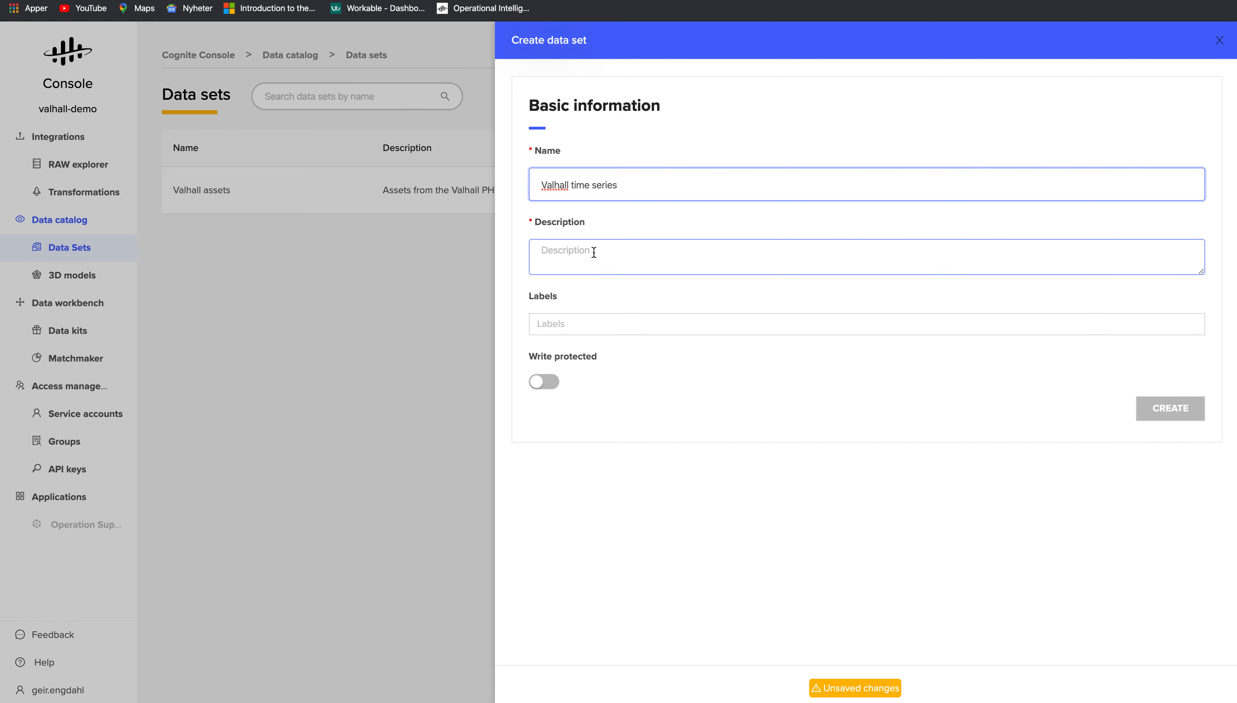
pyautogui.click(730, 259)
pyautogui.write('Tim')
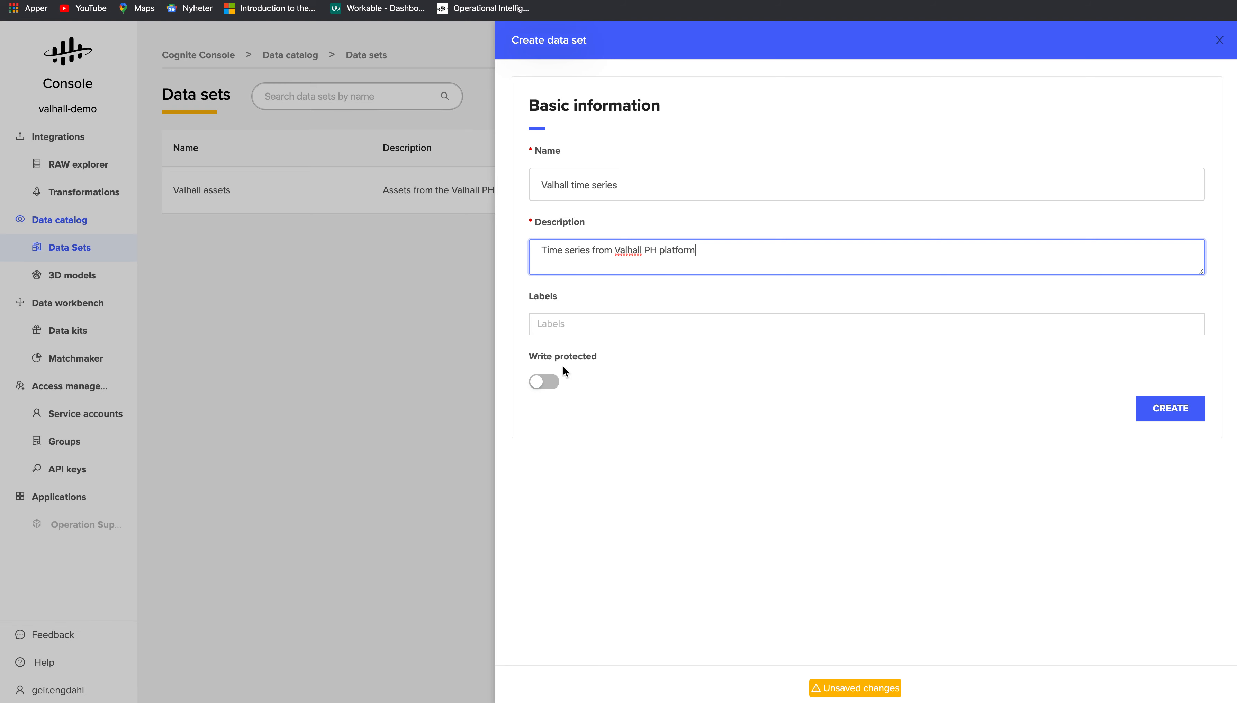
pyautogui.click(1147, 413)
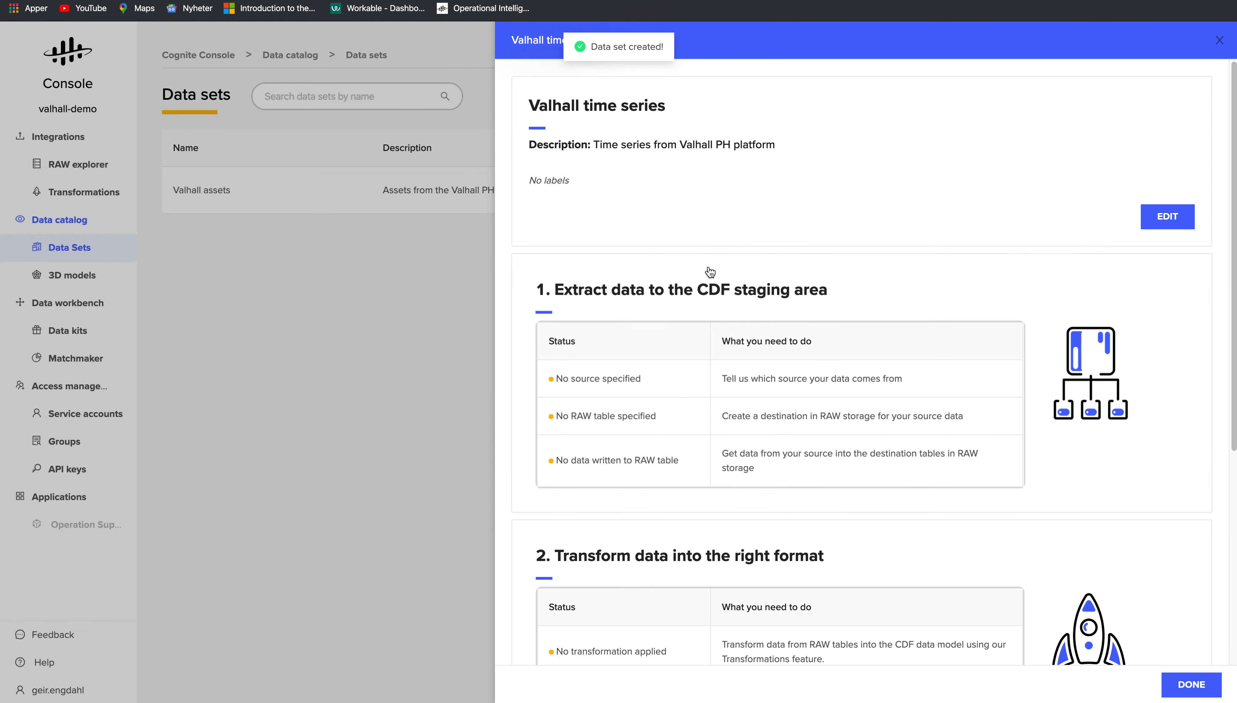
# - Link the PI database's Valhall_PH RAW table to the data set
pyautogui.click(612, 395)
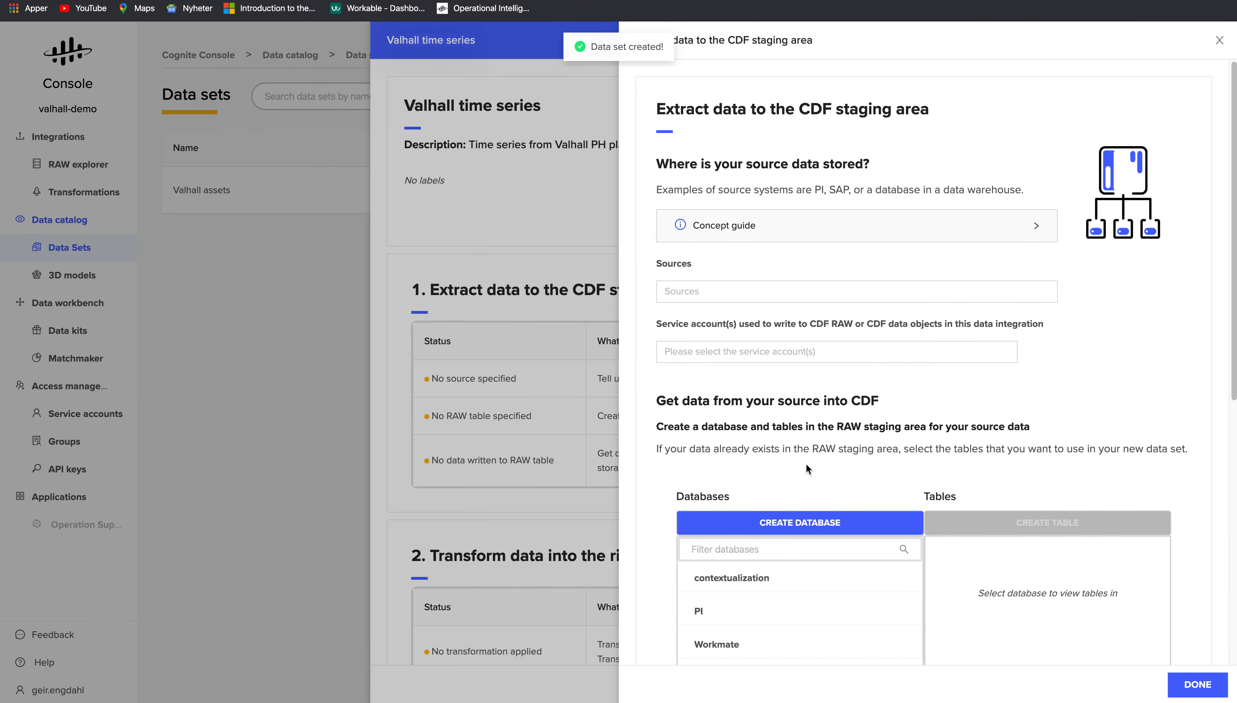
pyautogui.scroll(-1, 751, 483)
pyautogui.click(712, 587)
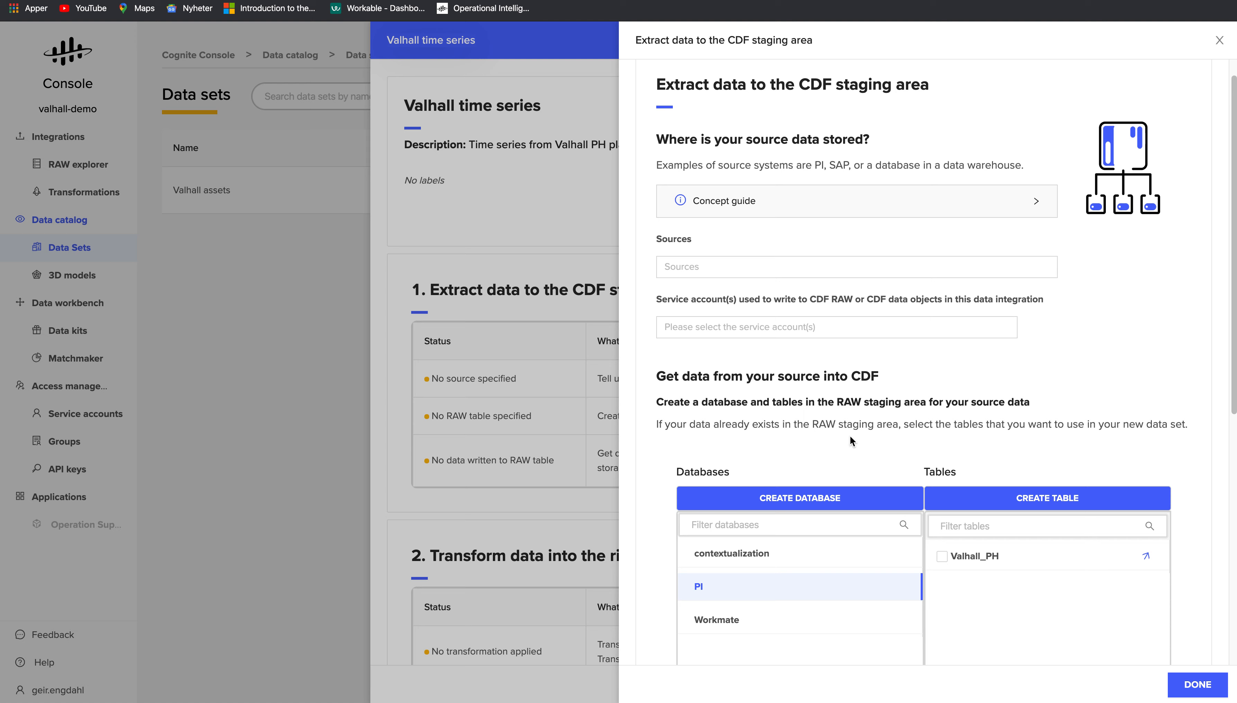
pyautogui.click(975, 559)
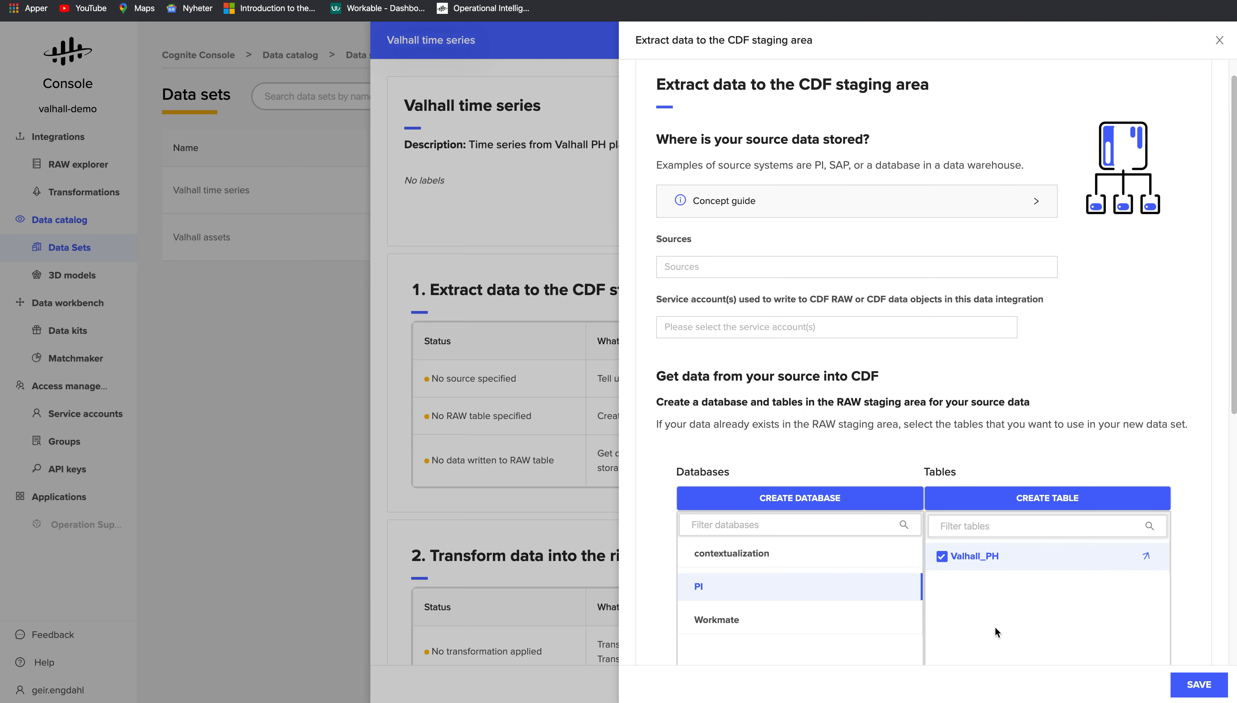
# - Set PI as the source system and the jetfire writing service account, then save
pyautogui.click(720, 266)
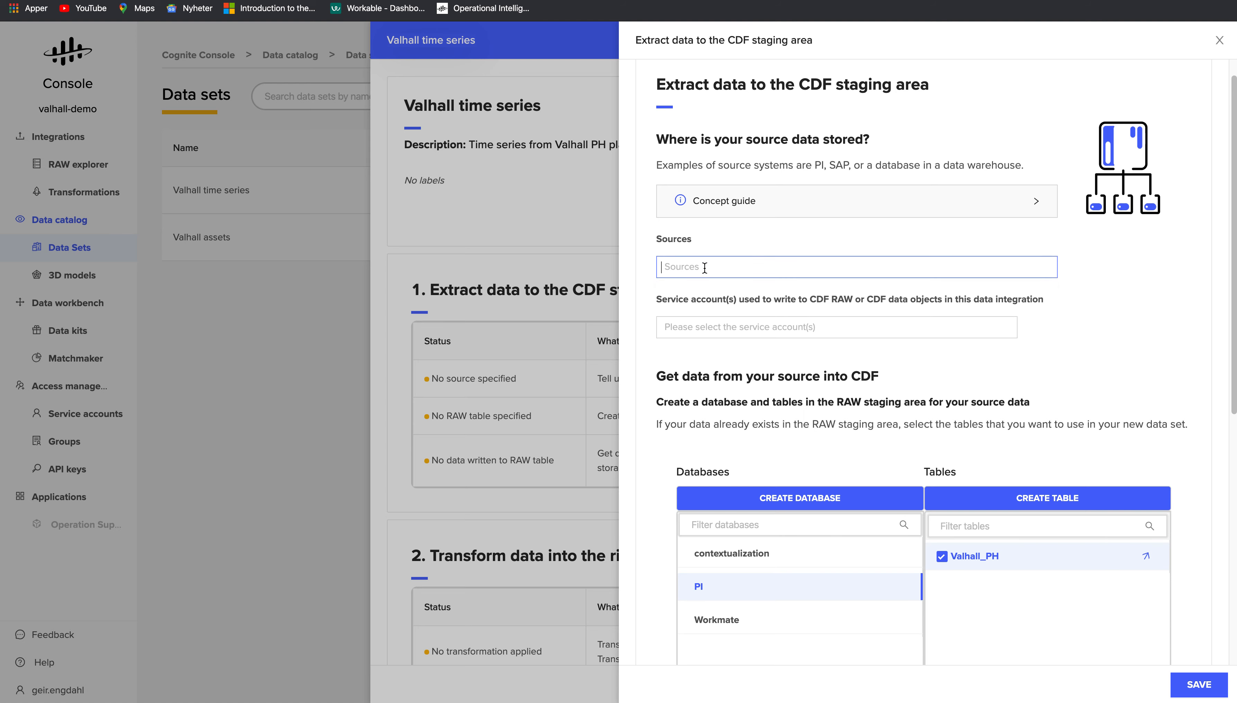
pyautogui.click(751, 268)
pyautogui.click(686, 338)
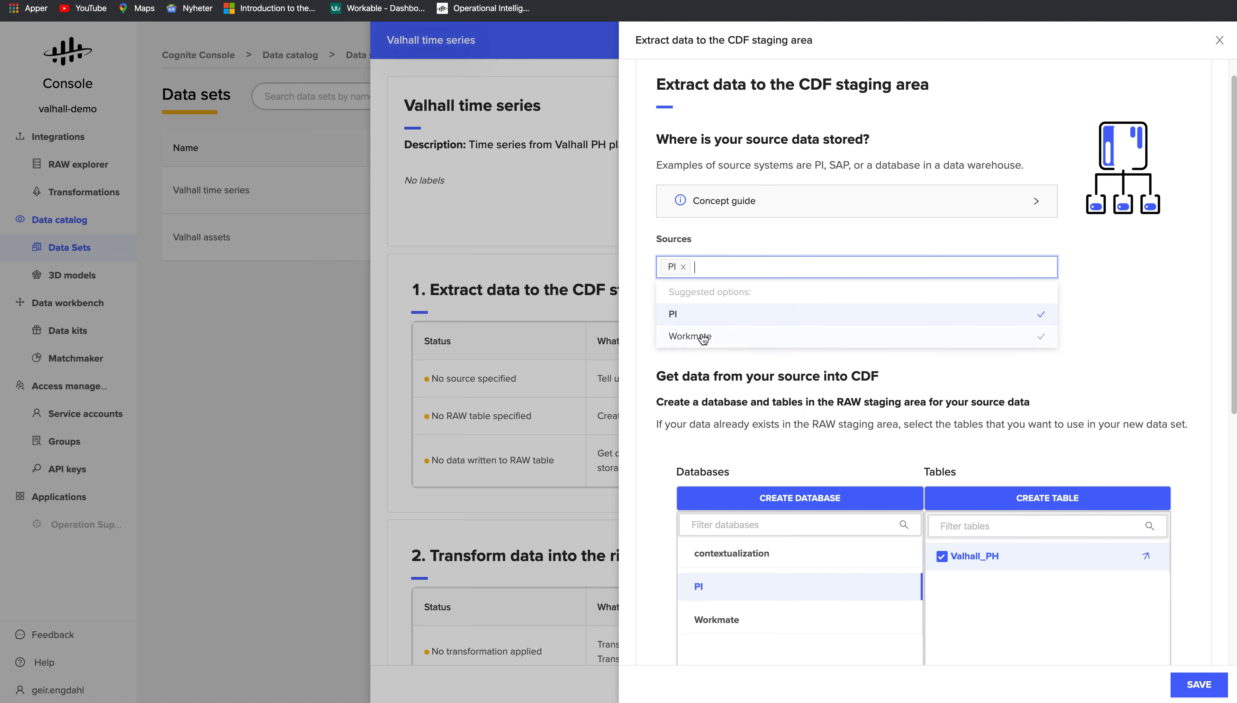
pyautogui.click(1182, 343)
pyautogui.click(758, 324)
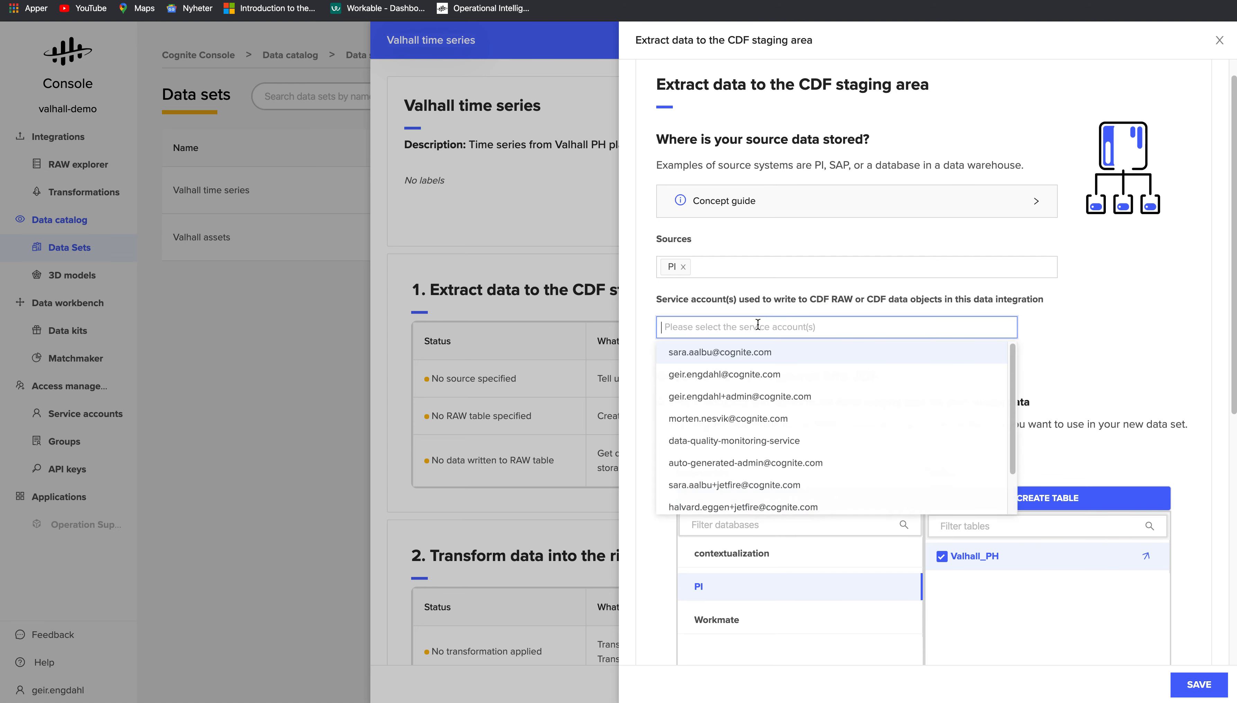
pyautogui.write('geir')
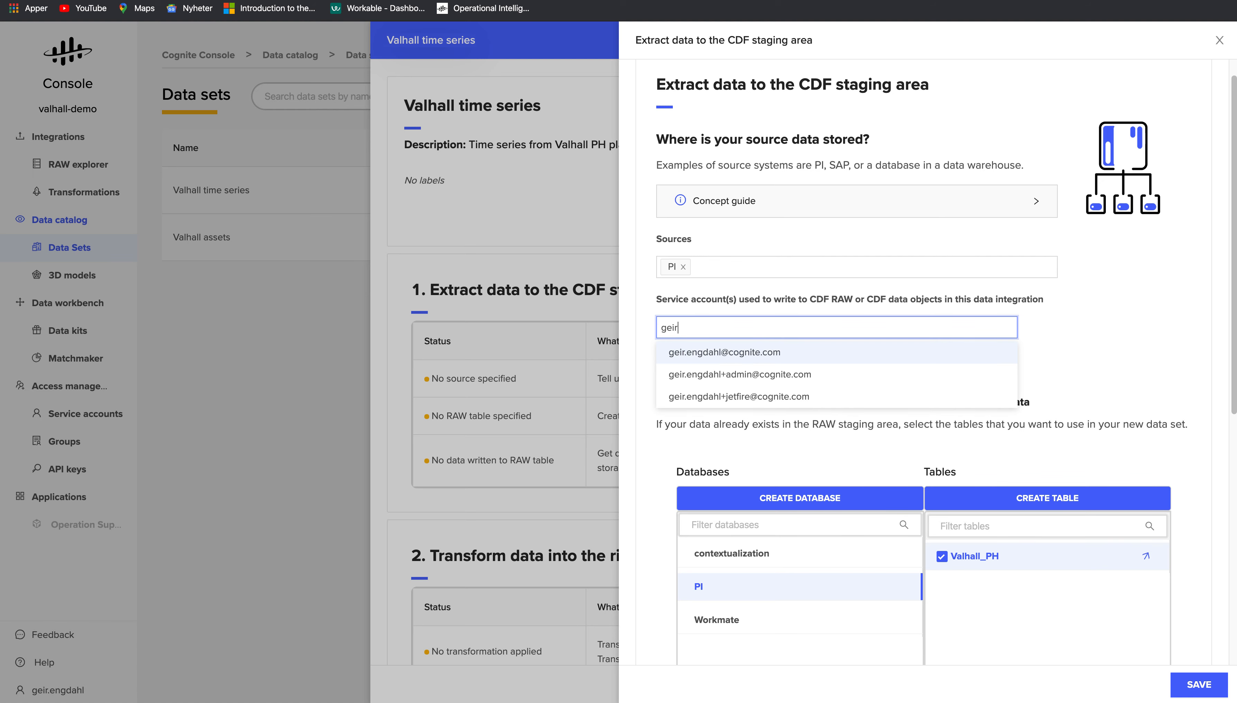
pyautogui.click(776, 397)
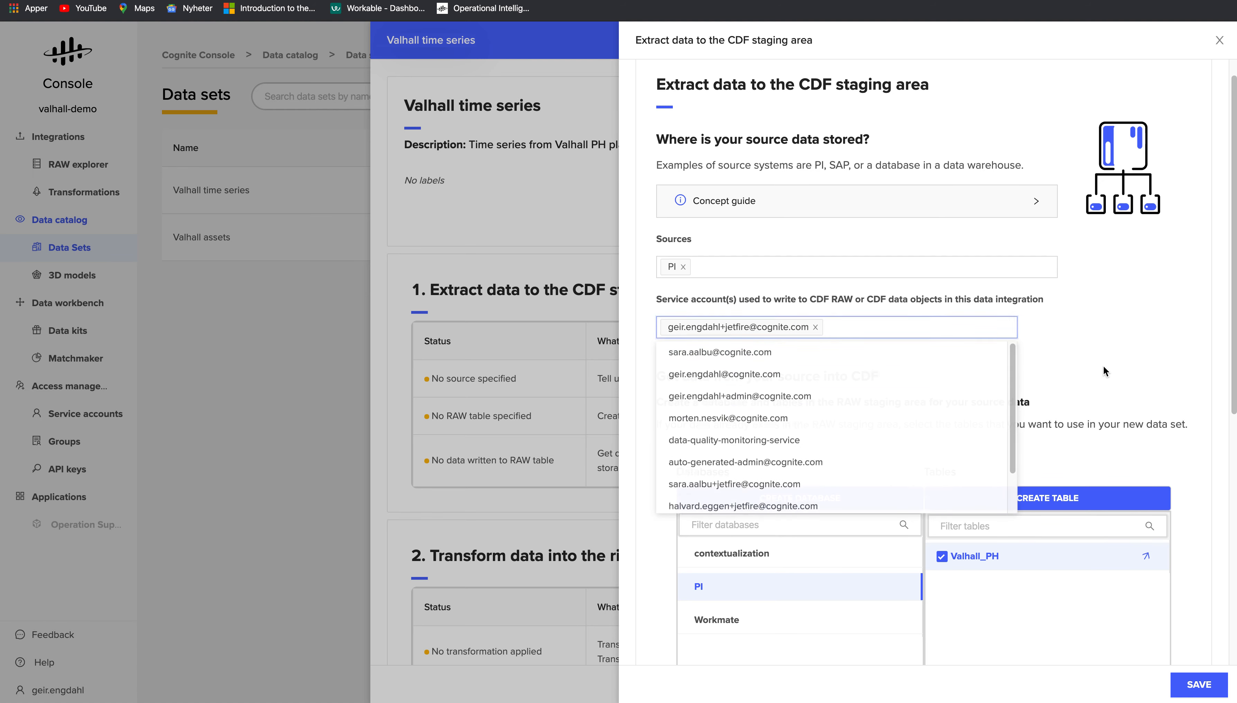
pyautogui.scroll(-10, 1138, 406)
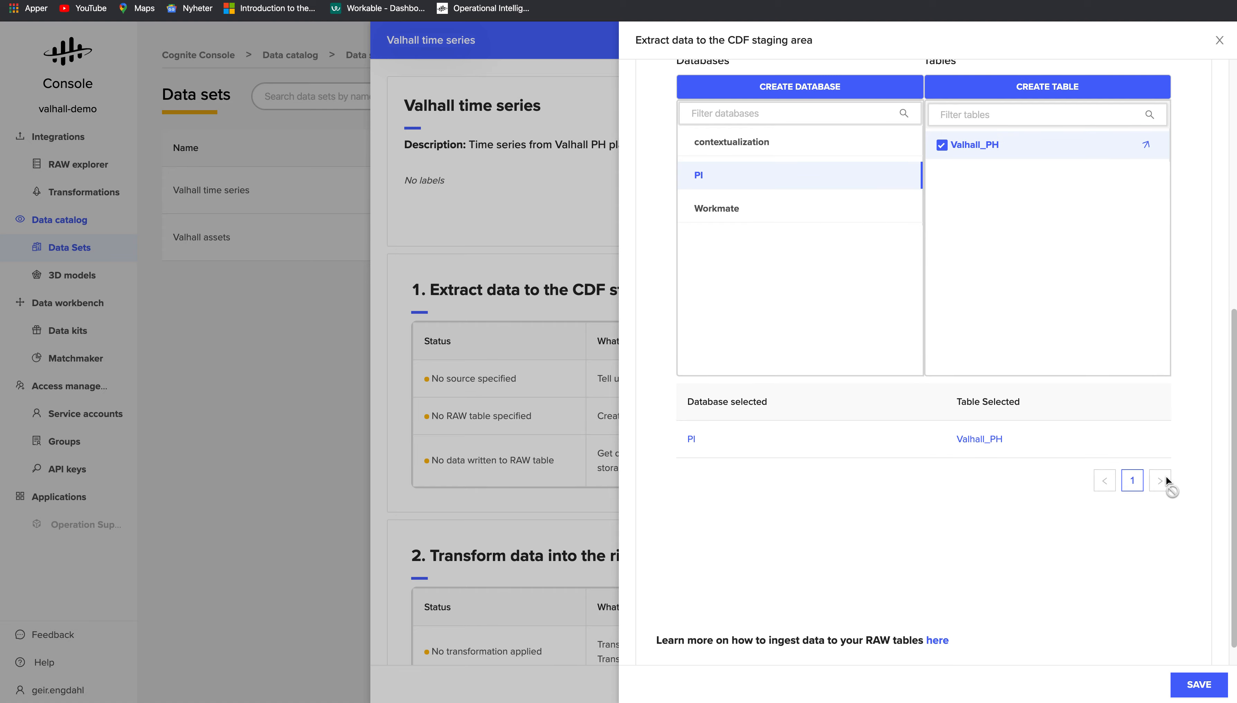
pyautogui.scroll(-1, 1143, 515)
pyautogui.click(1195, 684)
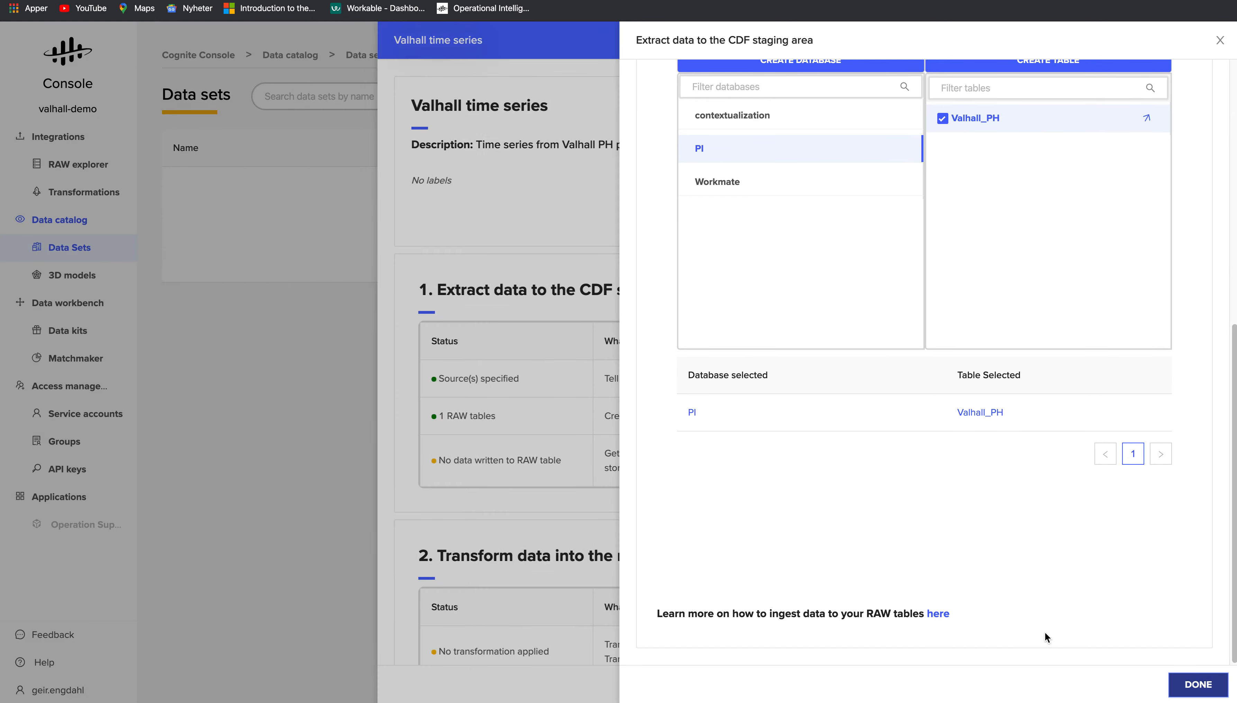
pyautogui.scroll(-5, 643, 511)
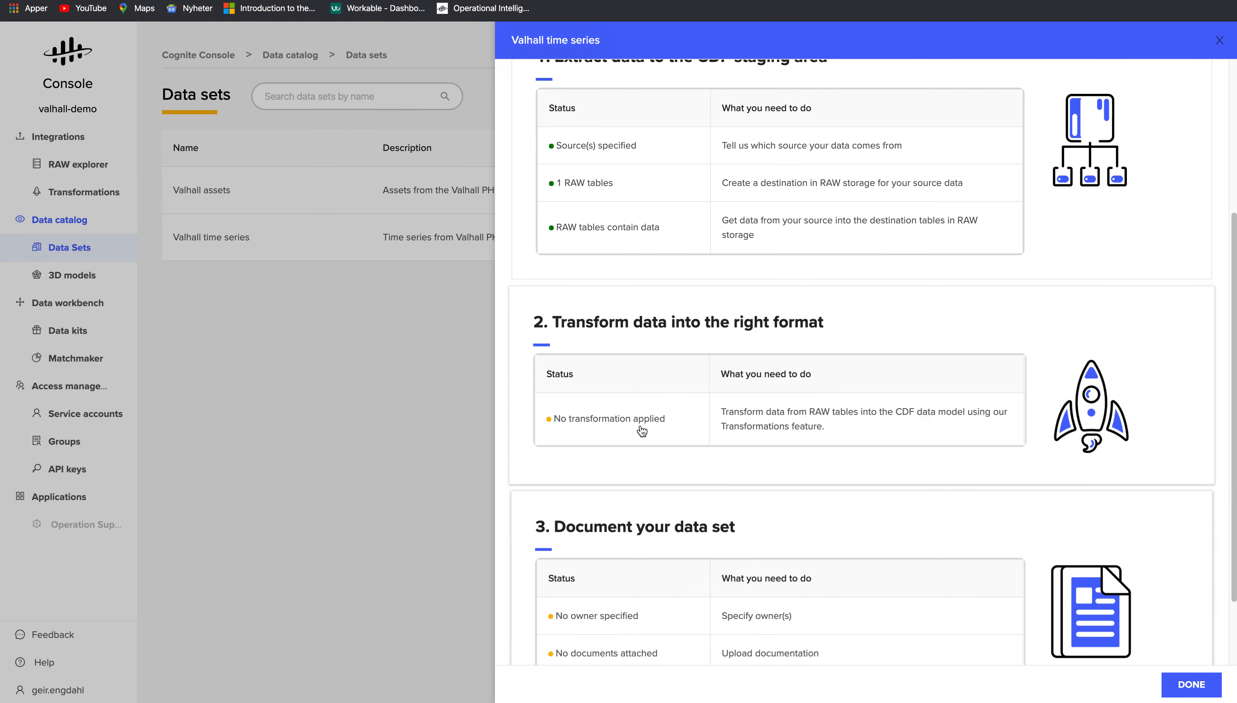
# - Attach the Valhall time series transformation to the data set and save
pyautogui.click(716, 435)
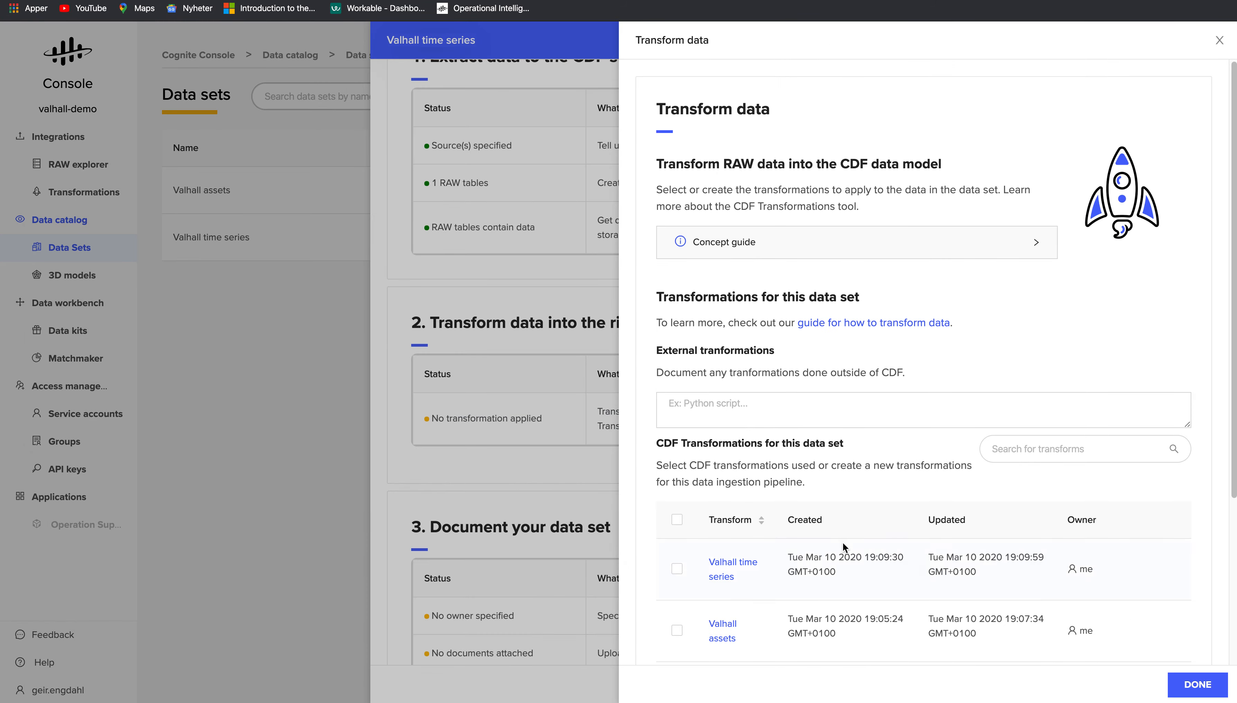
pyautogui.click(677, 568)
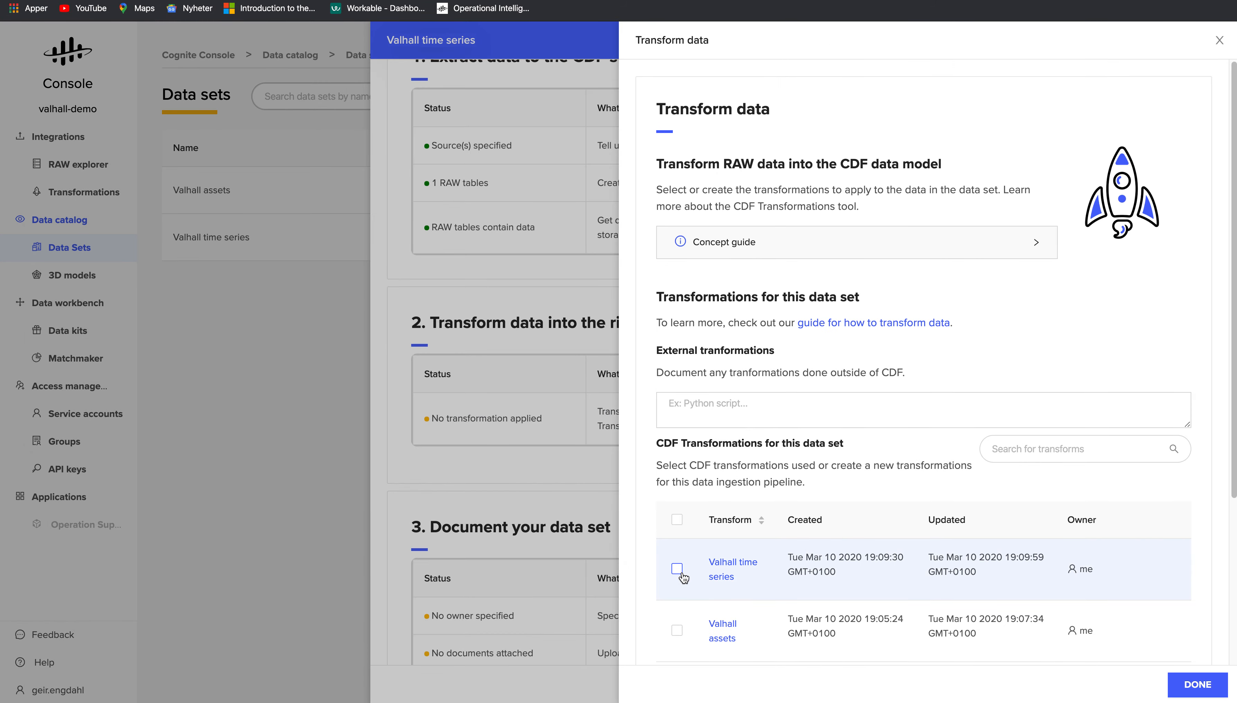
pyautogui.click(1197, 684)
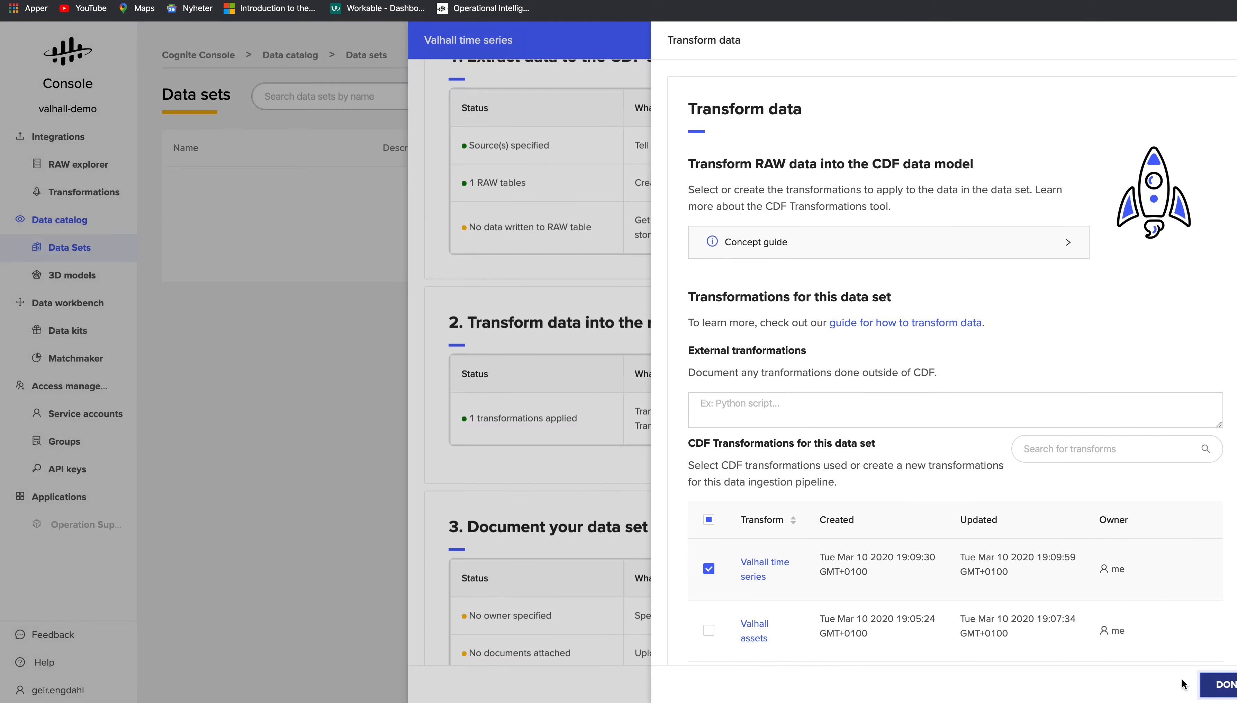
pyautogui.scroll(-2, 785, 515)
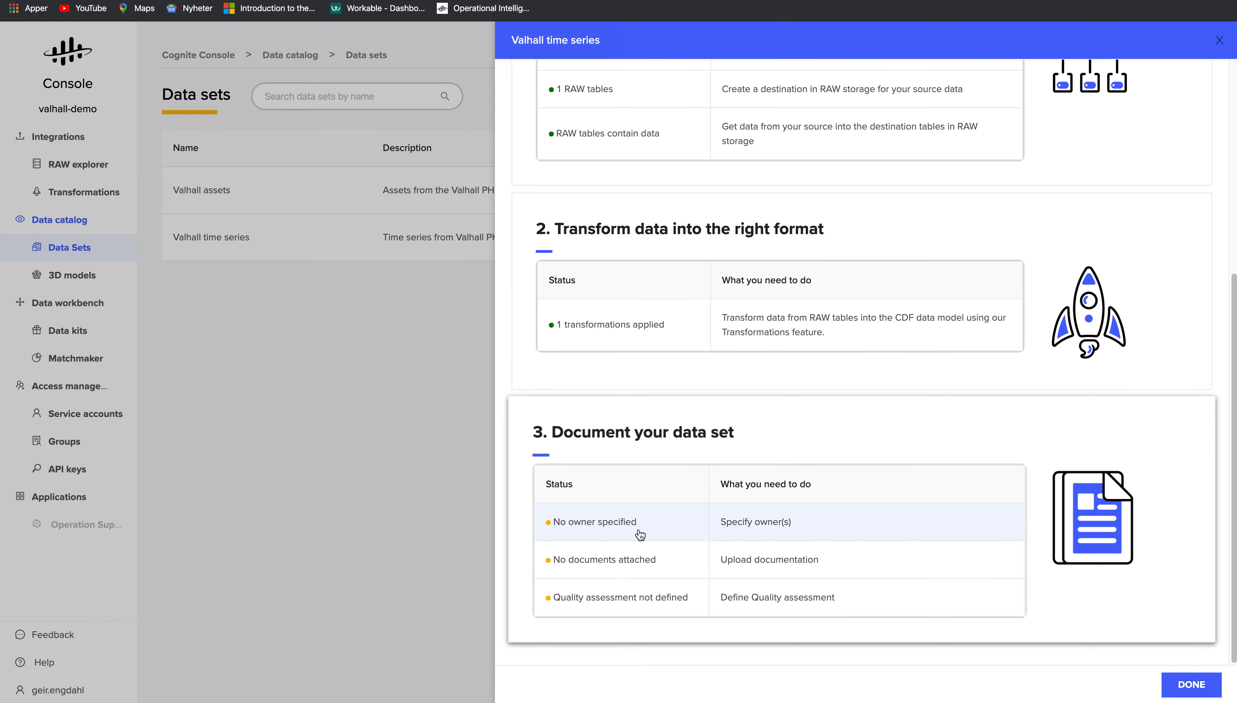
# - Enter the owner's name and e-mail, mark the data set Governed, then copy its data set ID
pyautogui.click(638, 532)
pyautogui.click(707, 310)
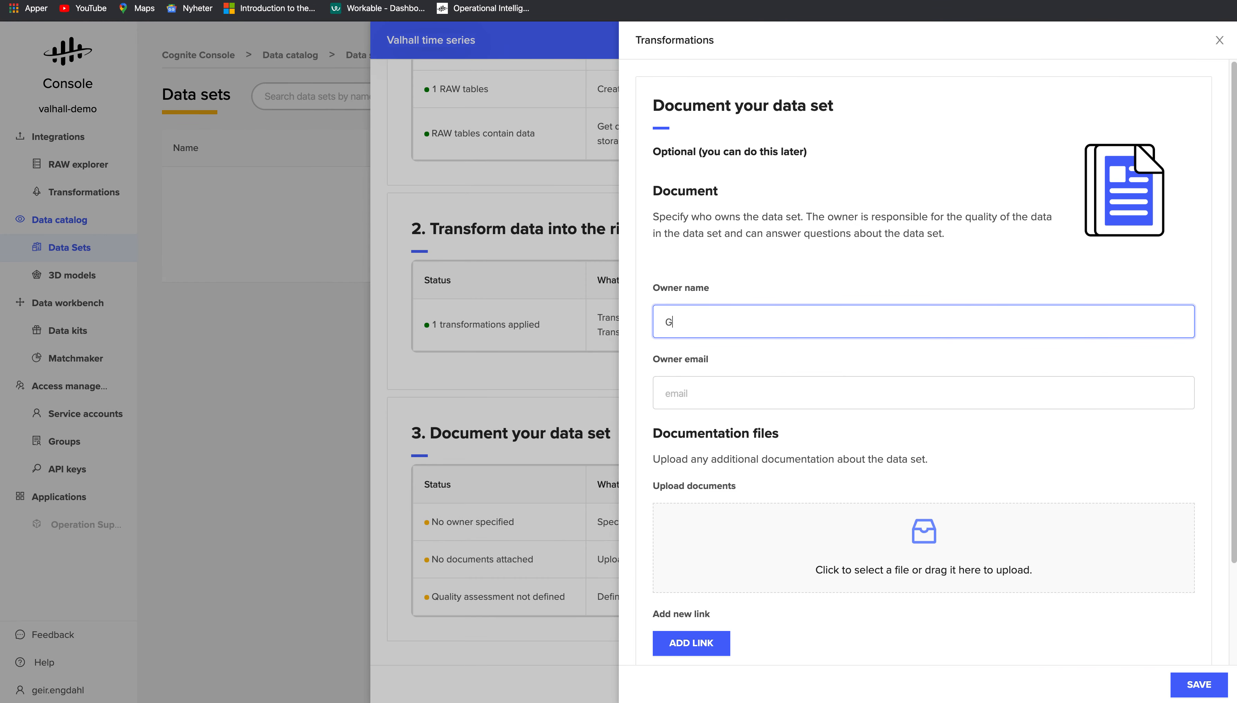
pyautogui.press('Tab')
pyautogui.write('g')
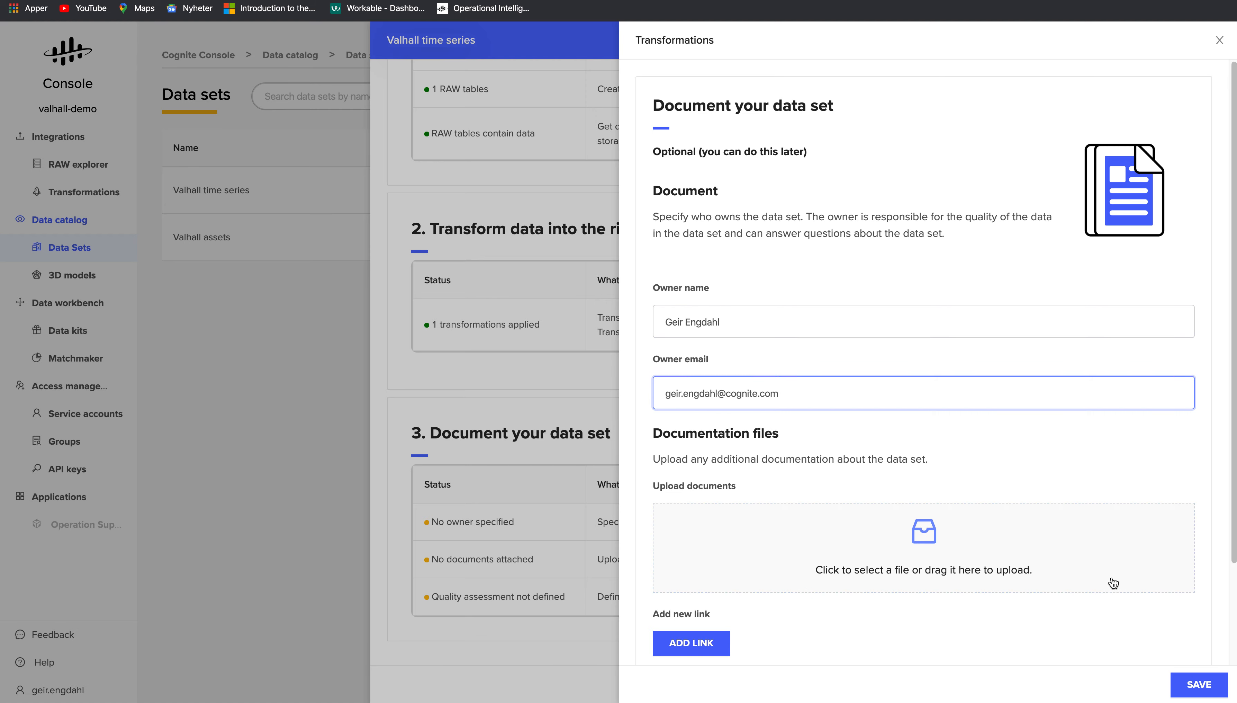
pyautogui.scroll(-3, 1109, 582)
pyautogui.click(764, 617)
pyautogui.click(1199, 683)
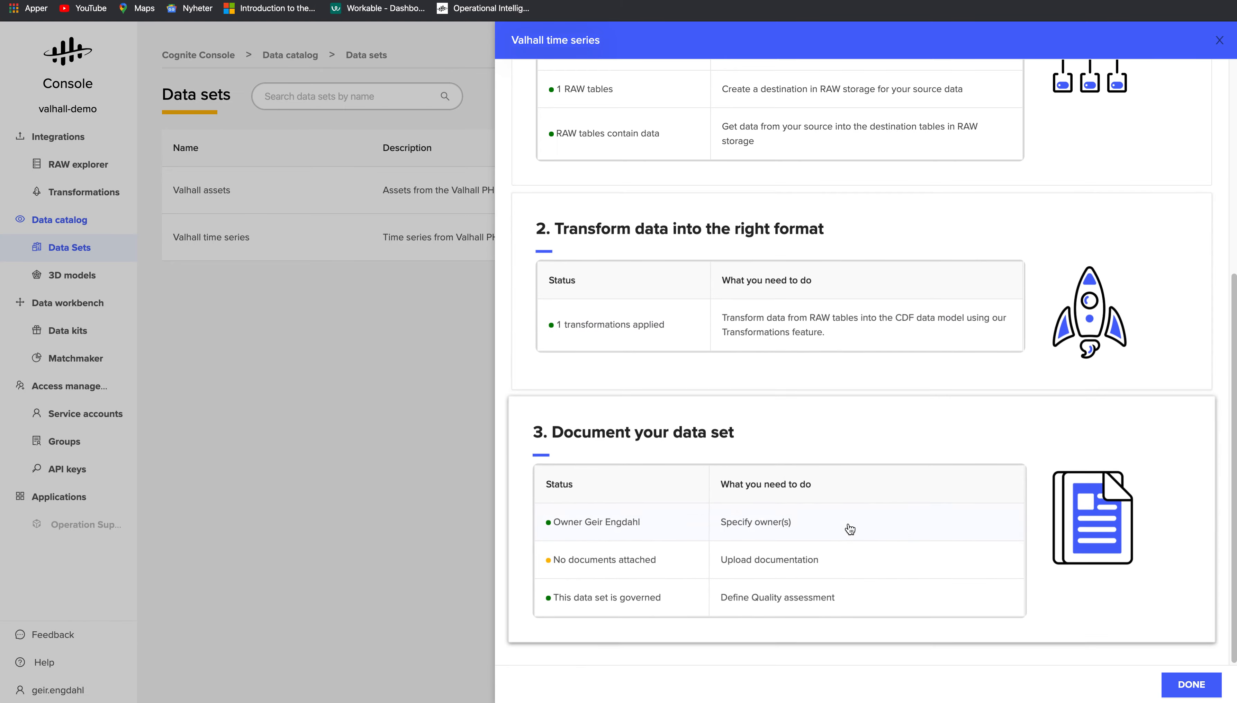
pyautogui.click(1196, 693)
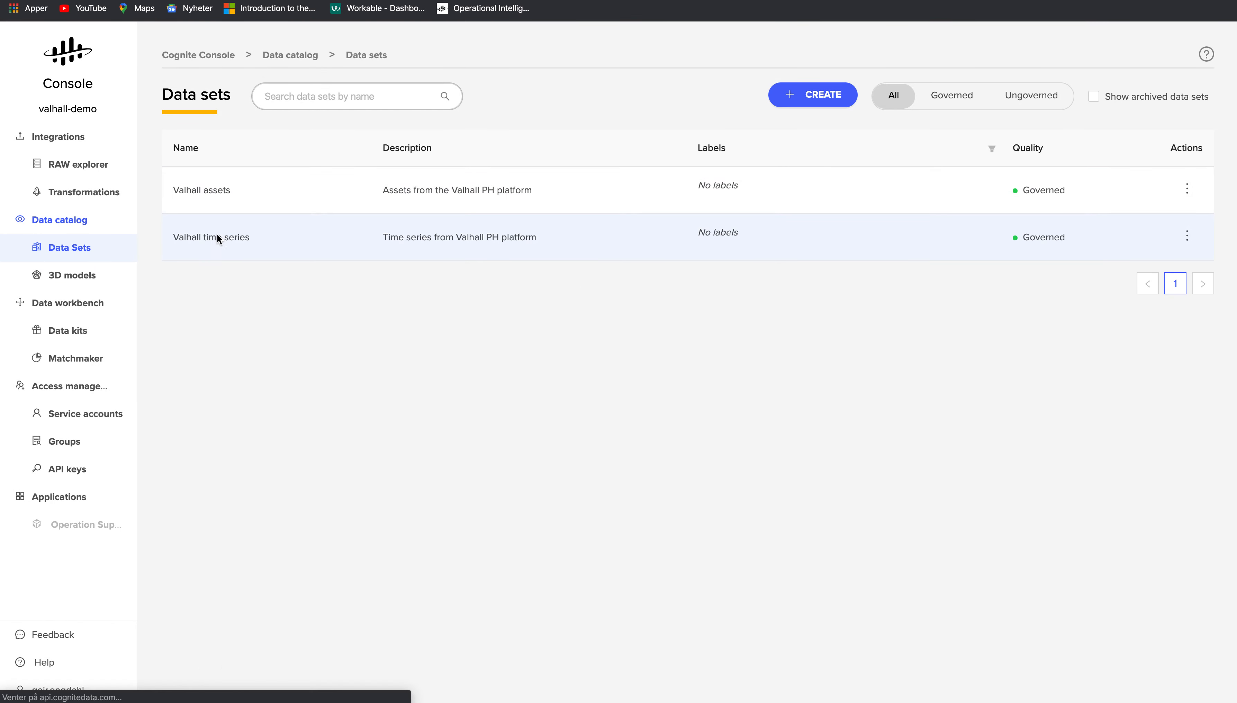
pyautogui.click(216, 236)
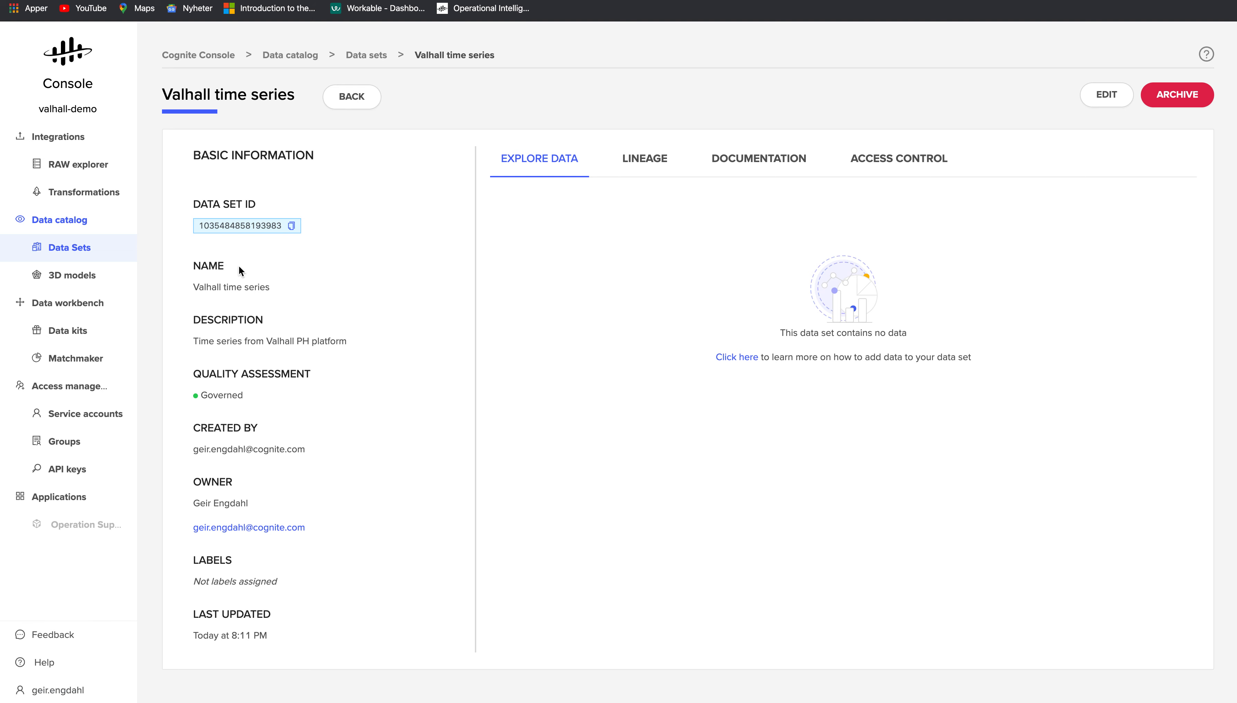
pyautogui.click(292, 225)
pyautogui.hotkey('ctrl', 'Tab')
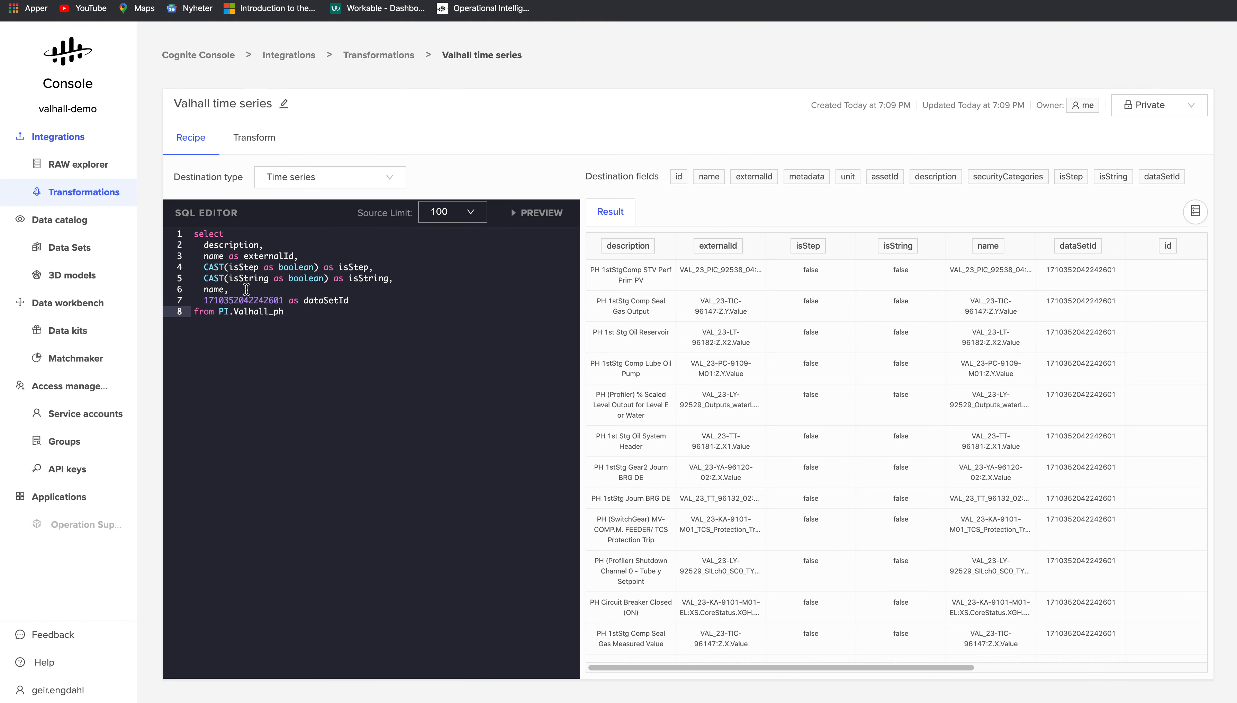
pyautogui.doubleClick(248, 299)
pyautogui.hotkey('ctrl', 'v')
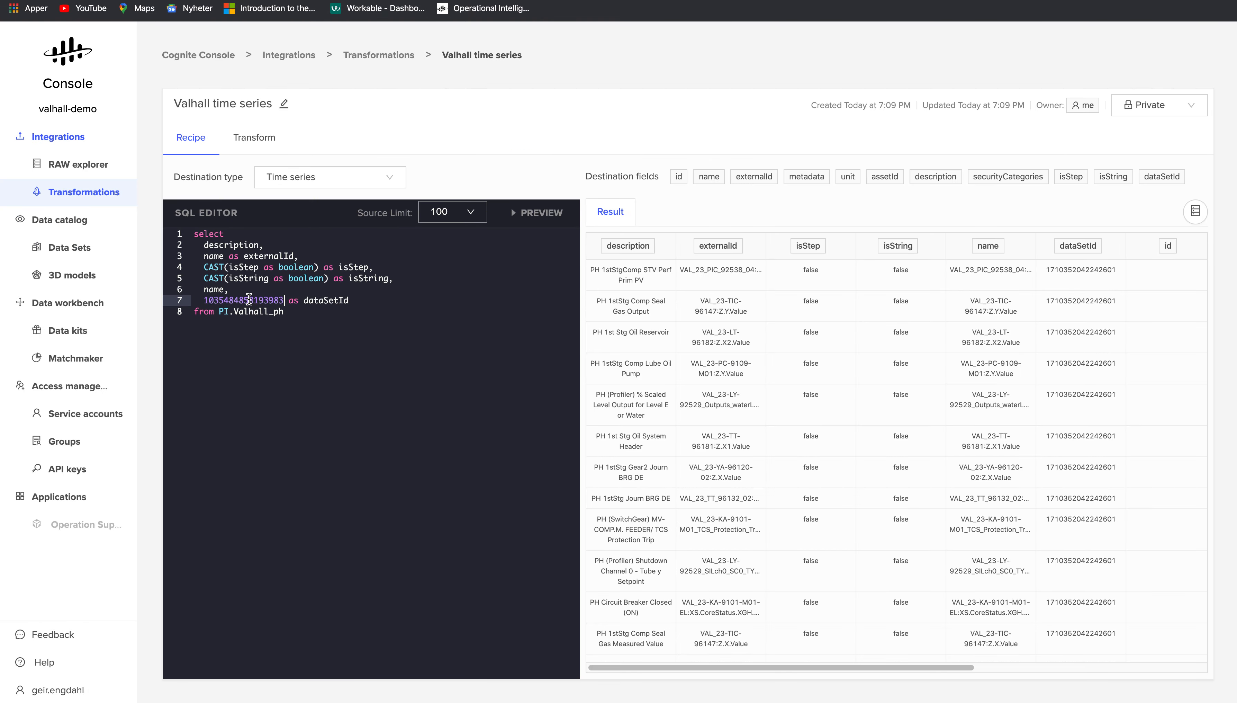
pyautogui.click(546, 216)
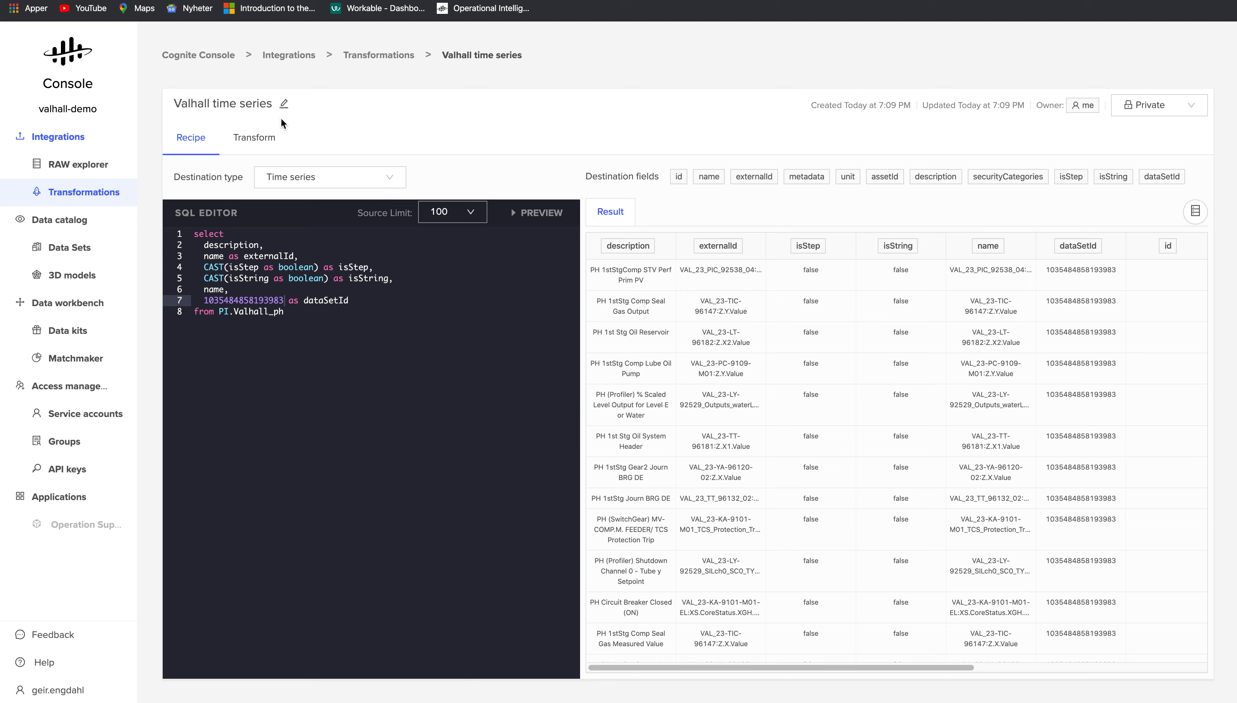
pyautogui.click(256, 145)
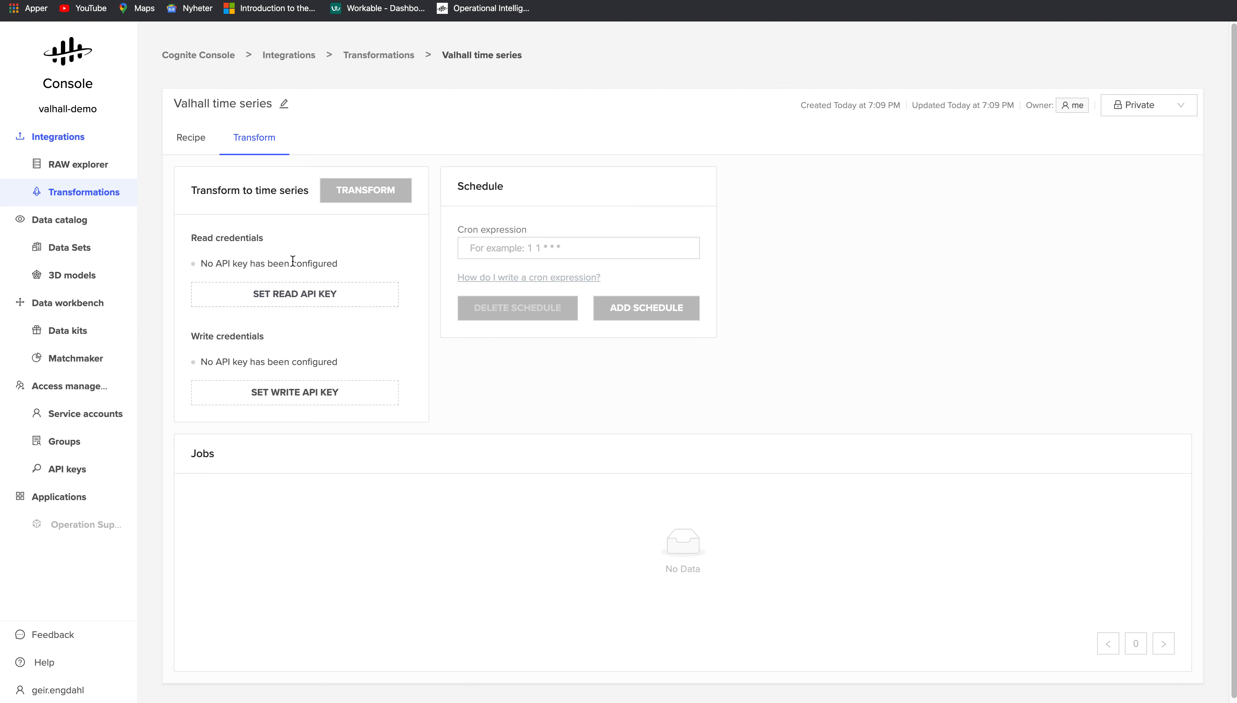
# - Generate a new API key for the service account found by filtering 'gei', and copy it
pyautogui.click(304, 297)
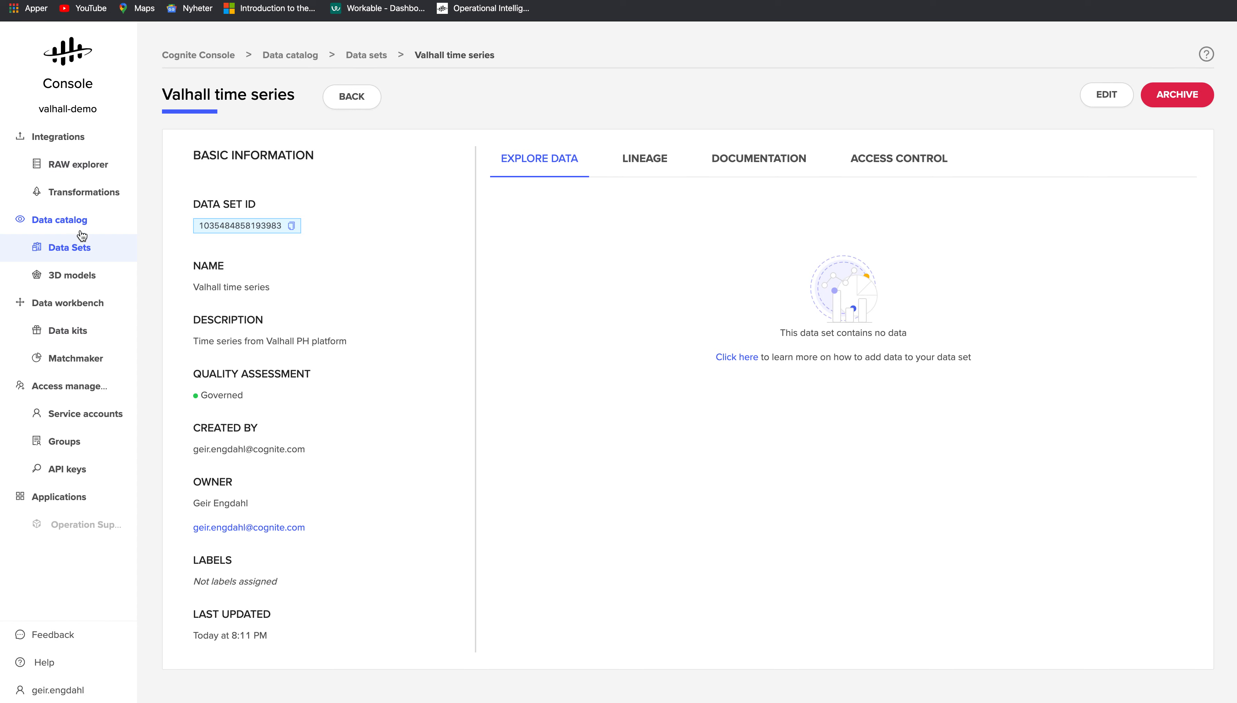
pyautogui.click(69, 418)
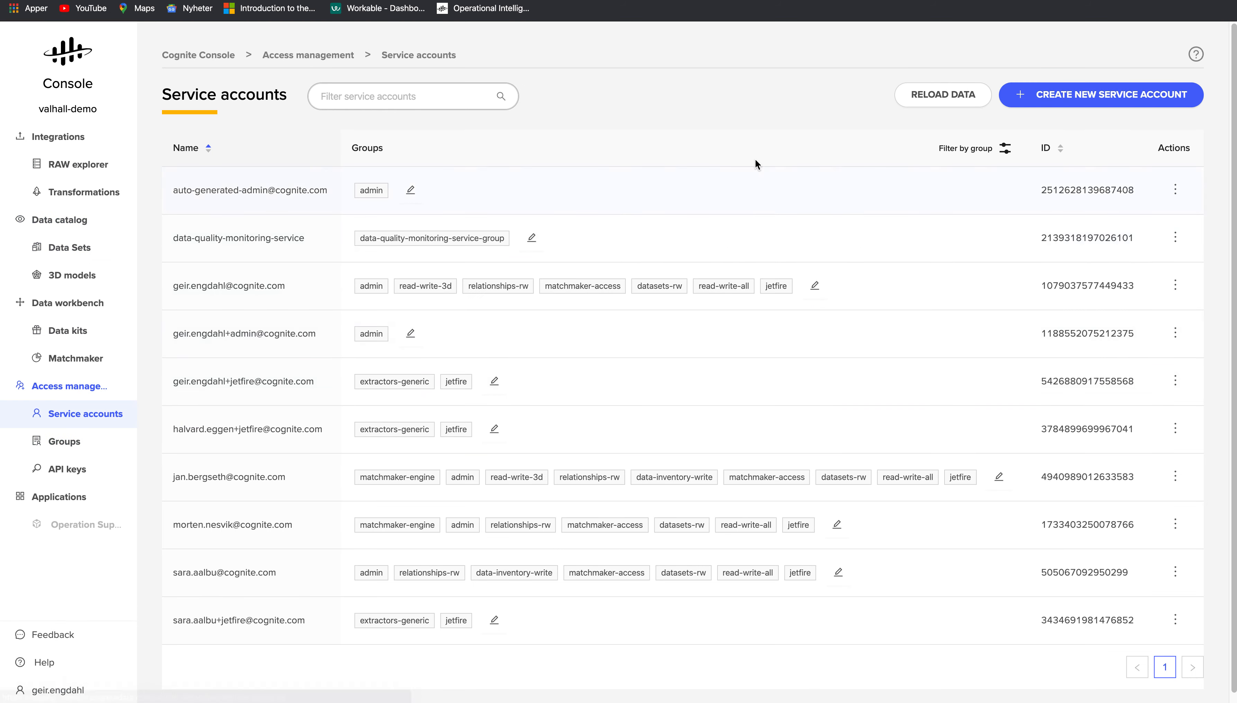
pyautogui.click(386, 97)
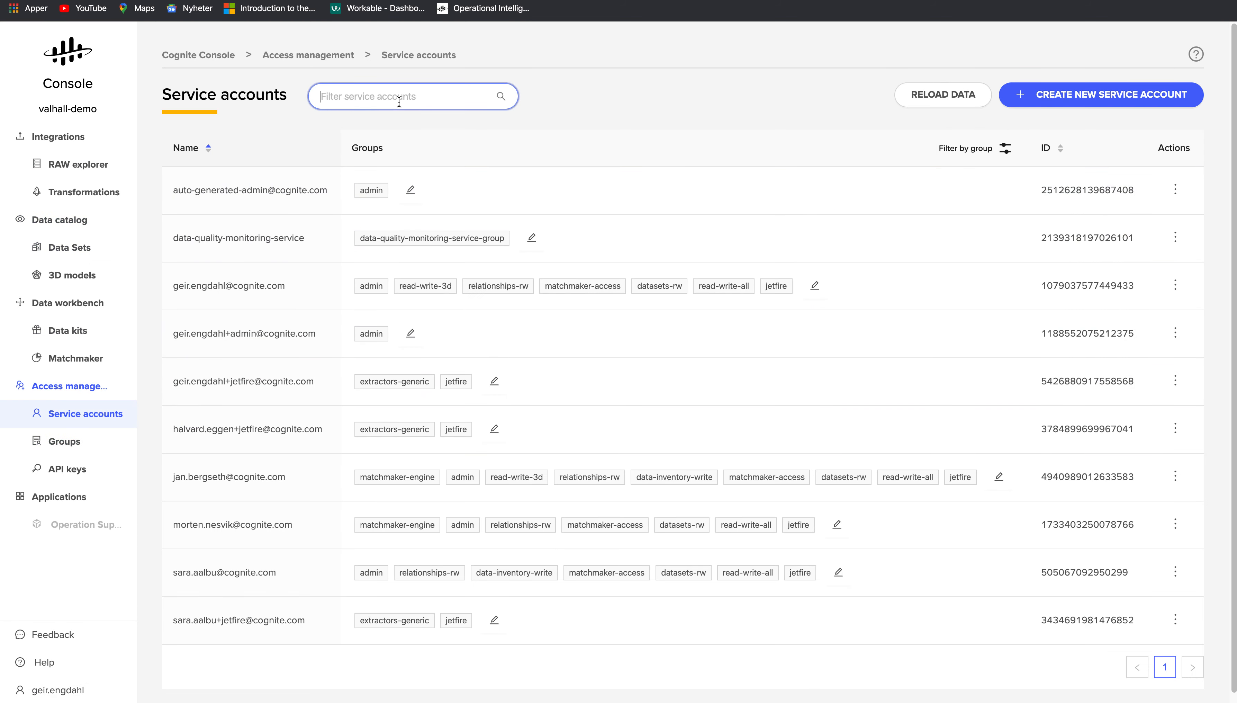
pyautogui.write('geir')
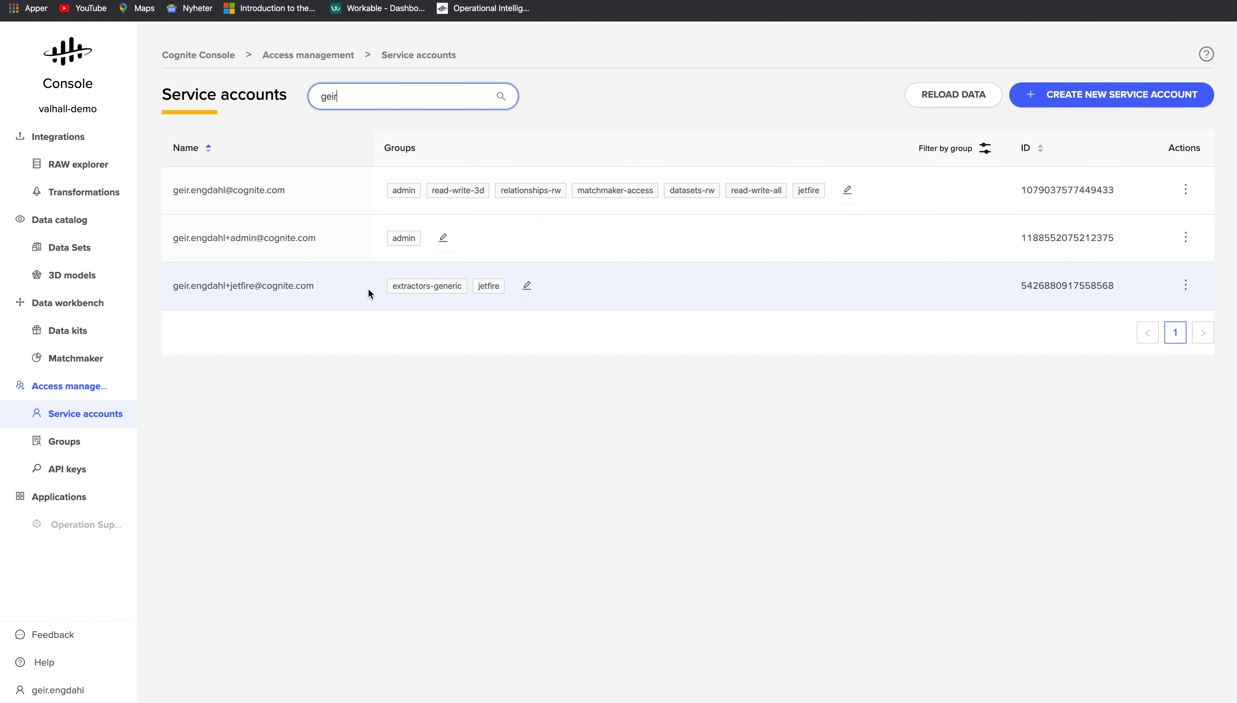
pyautogui.click(1185, 286)
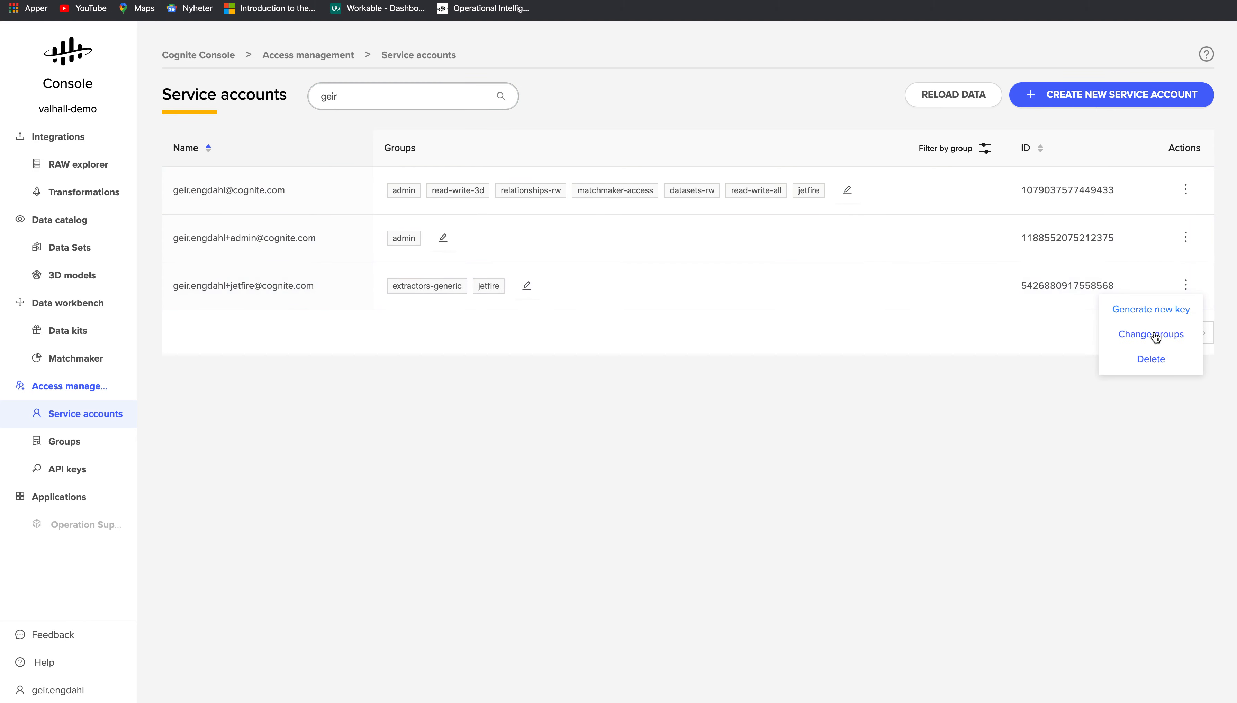
pyautogui.click(1145, 319)
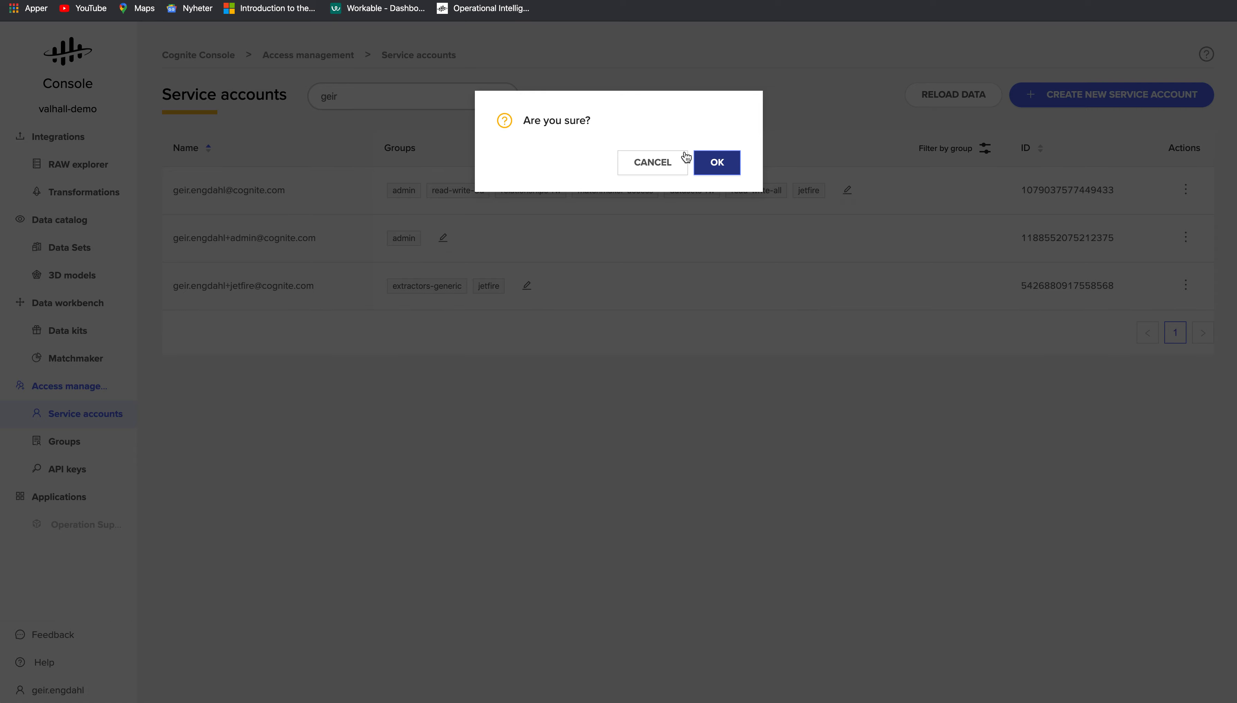
pyautogui.click(712, 163)
pyautogui.doubleClick(552, 170)
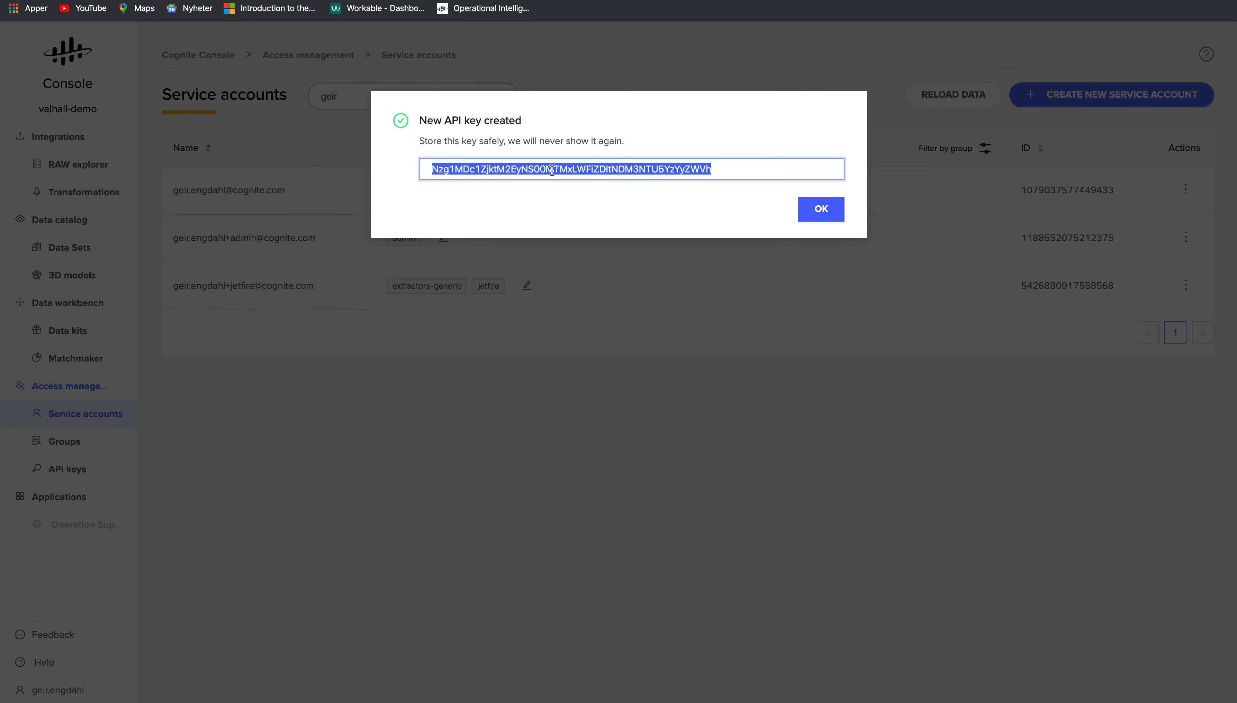
pyautogui.click(821, 208)
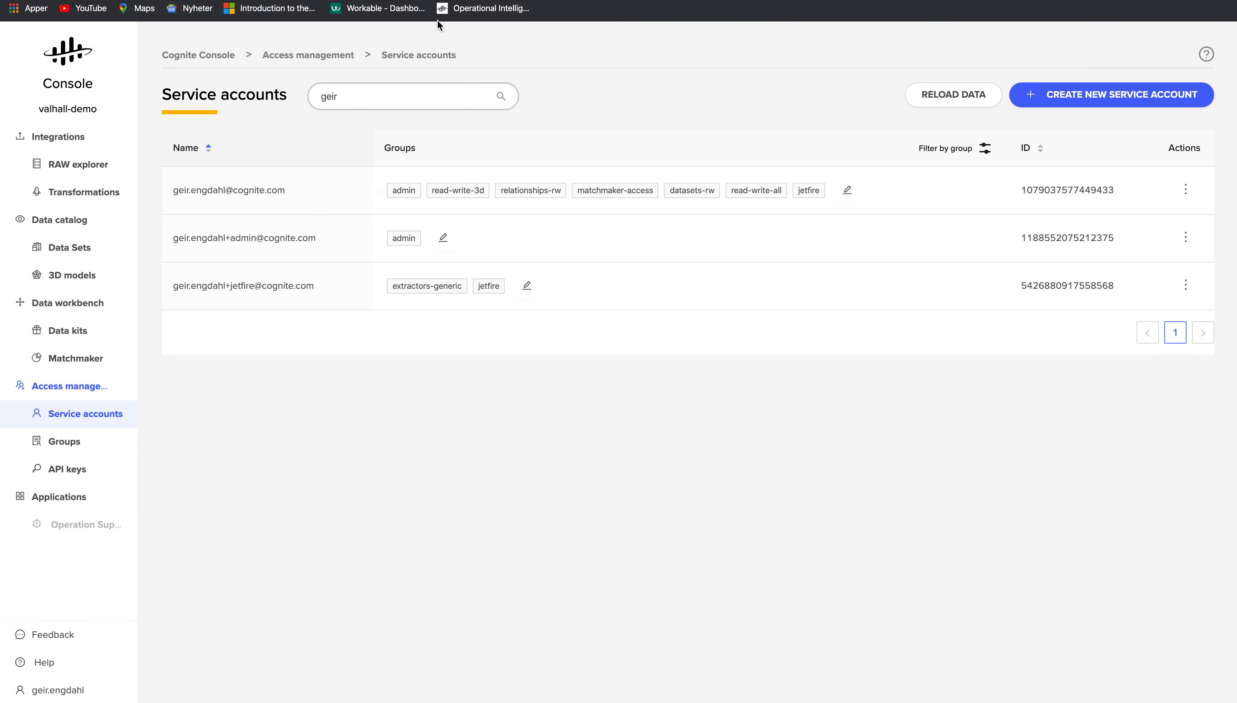
# - Use the new API key as the read and write credentials and run the transformation
pyautogui.hotkey('ctrl', 'shift', 'Tab')
pyautogui.click(581, 176)
pyautogui.press('super+v')
pyautogui.click(753, 236)
pyautogui.click(322, 392)
pyautogui.click(526, 181)
pyautogui.press('super+v')
pyautogui.click(761, 229)
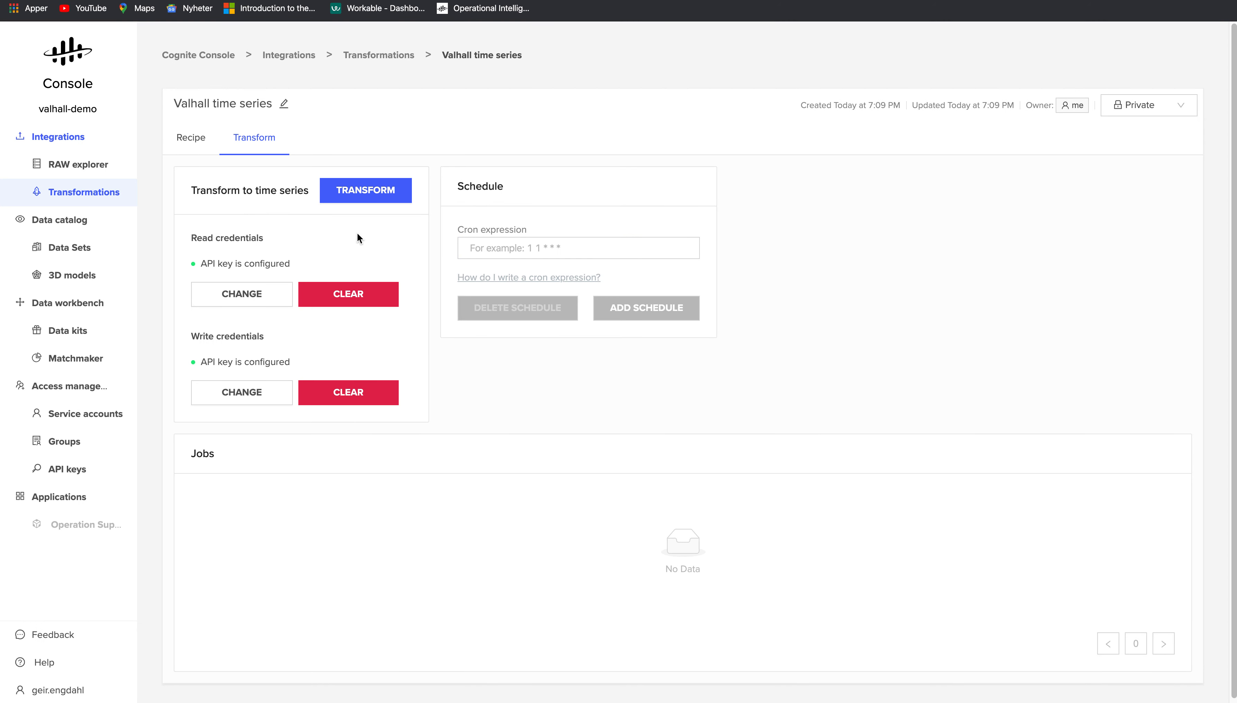
pyautogui.click(364, 194)
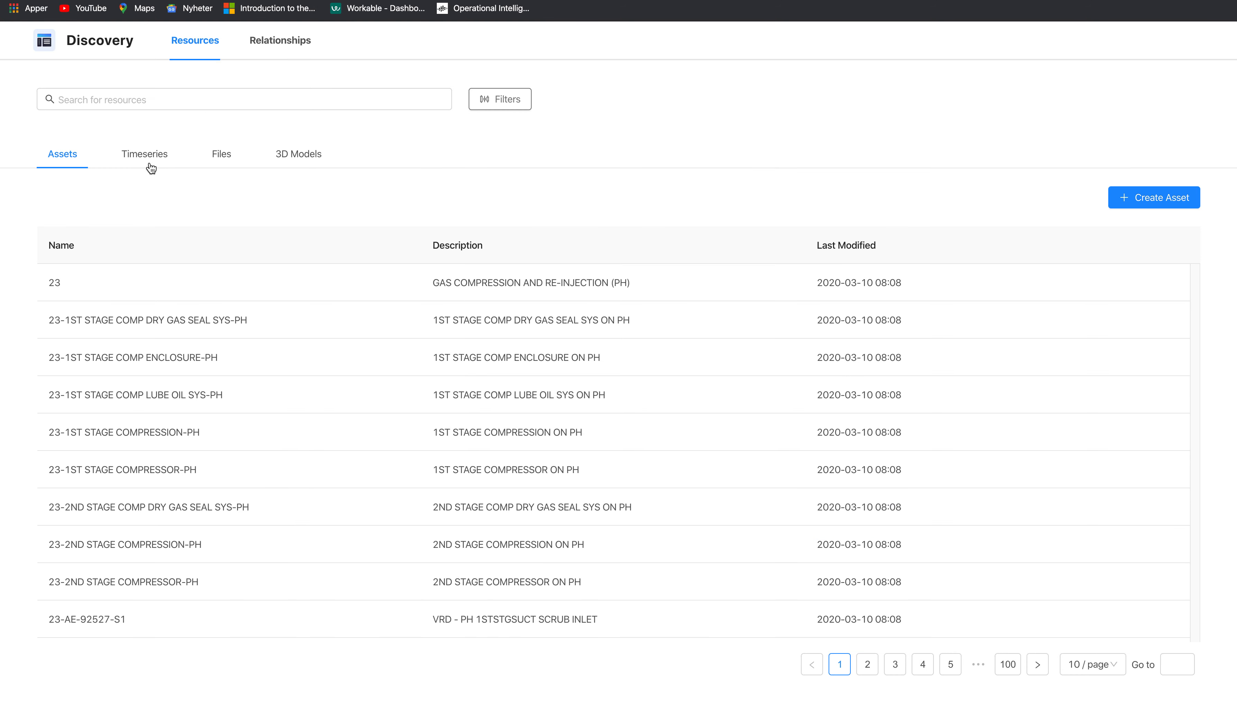
# - Open time series VAL_23-ESDV-92501A-PST:VALUE and view its details and its empty linked assets
pyautogui.click(150, 156)
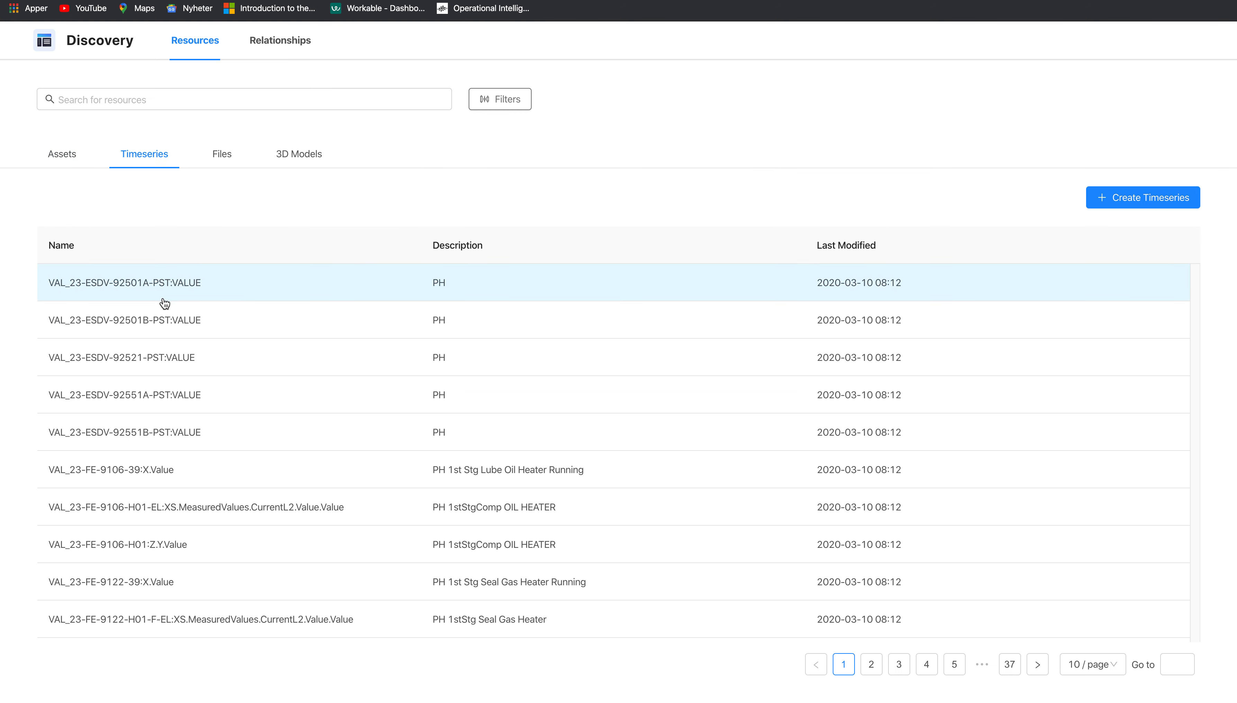
pyautogui.click(134, 295)
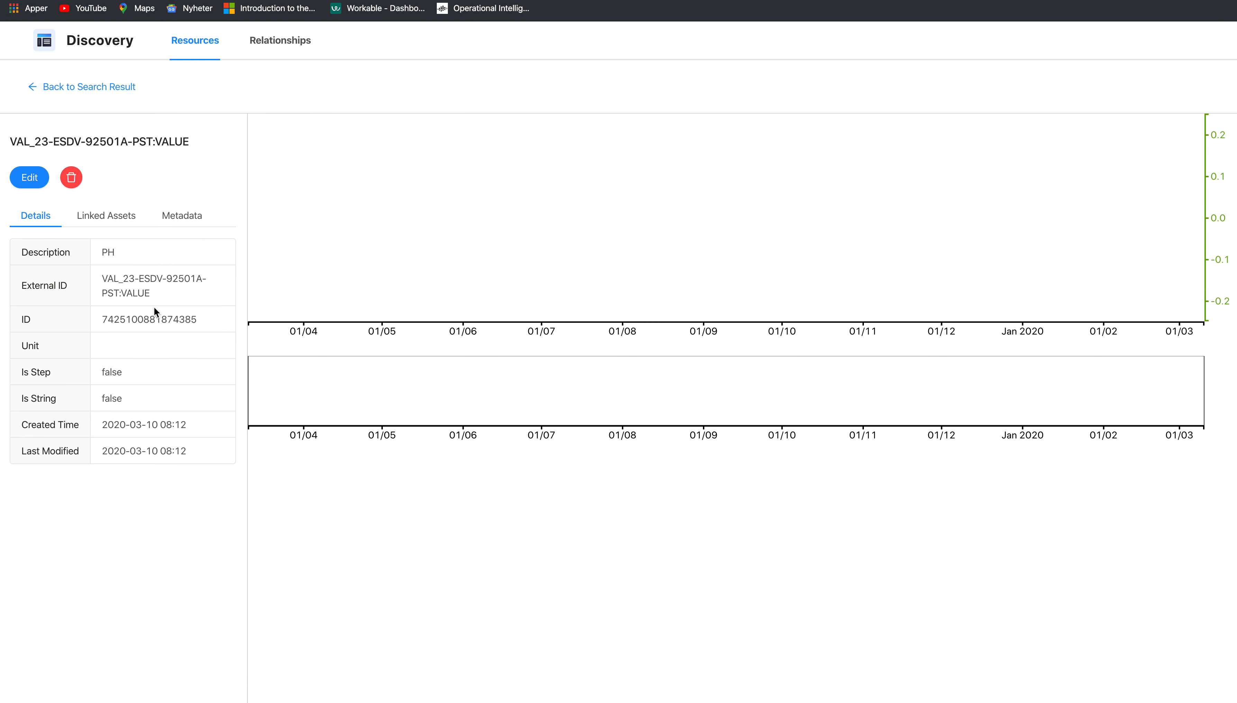
pyautogui.click(41, 216)
pyautogui.click(108, 217)
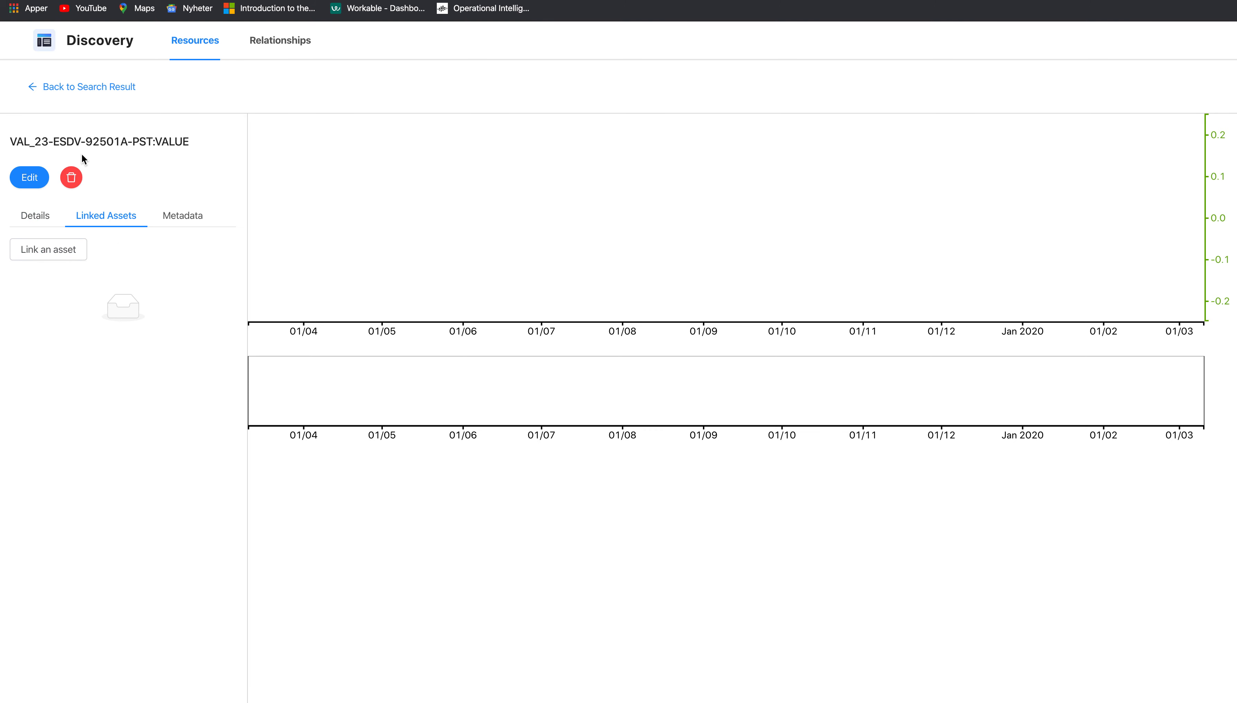
# - Search '92501A' and pick 23-ESDV-92501A as the linked asset, then close the form unsaved
pyautogui.click(49, 255)
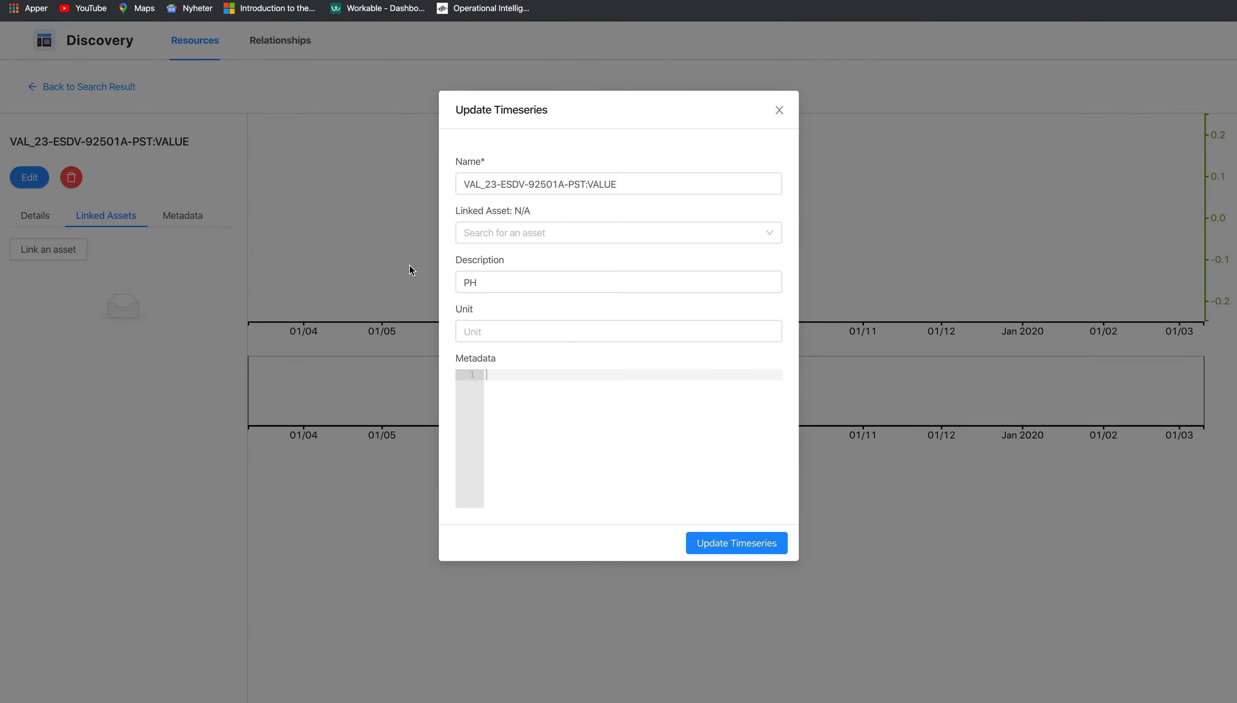
pyautogui.click(590, 235)
pyautogui.write('9')
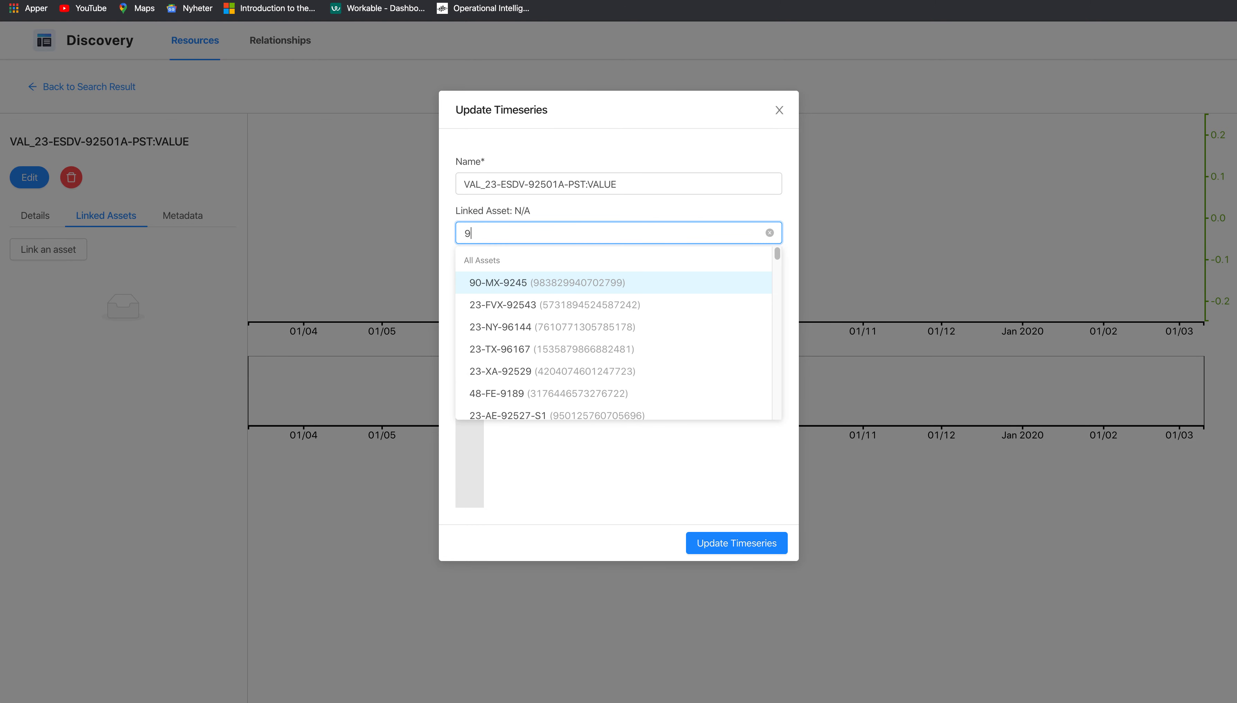
pyautogui.write('250')
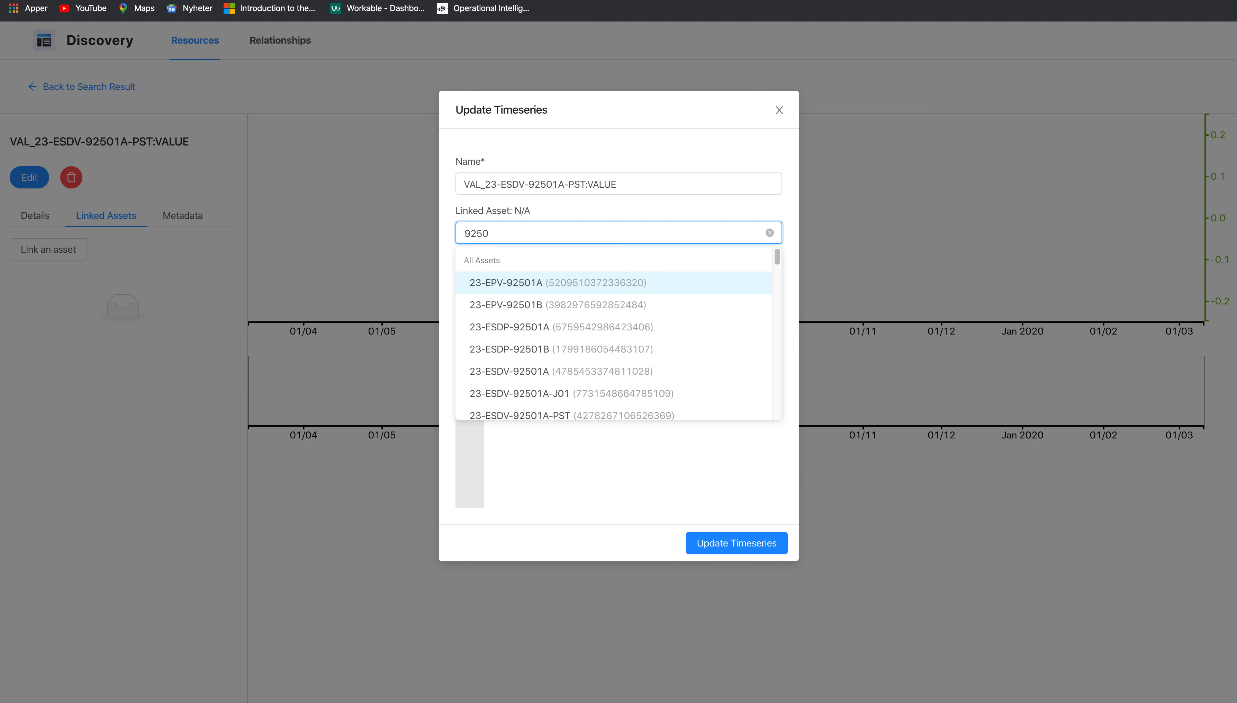
pyautogui.write('1A')
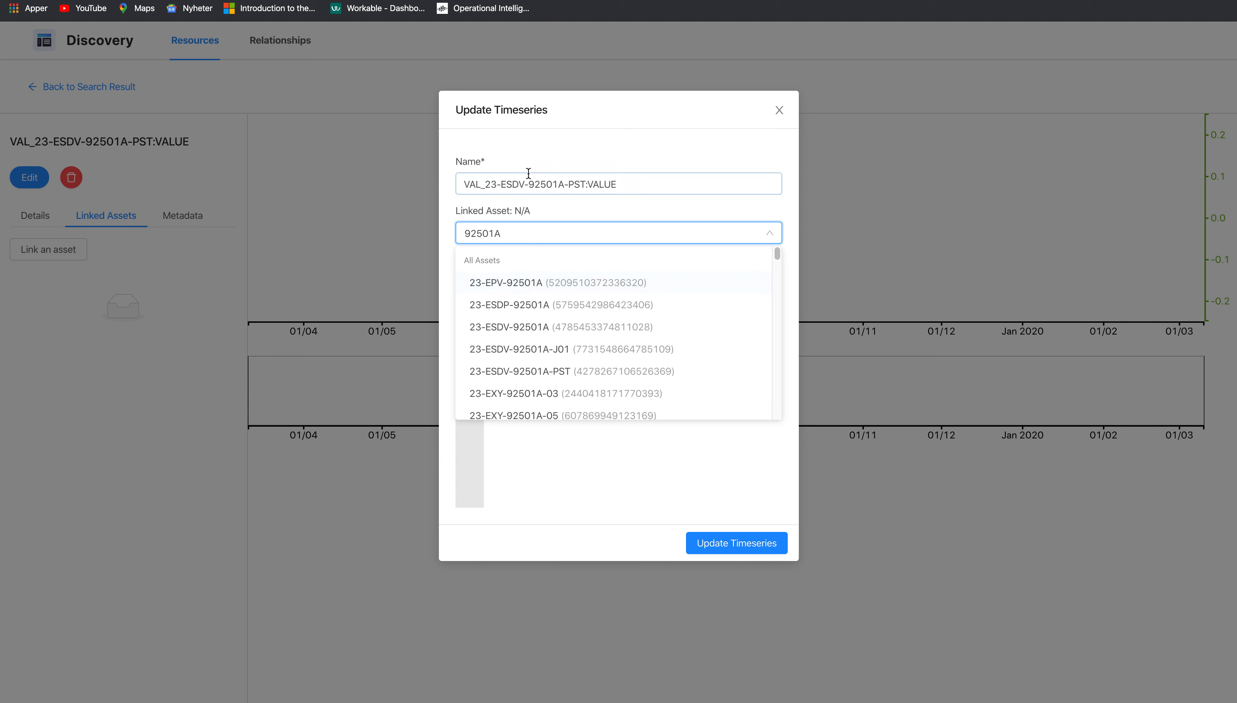
pyautogui.click(534, 329)
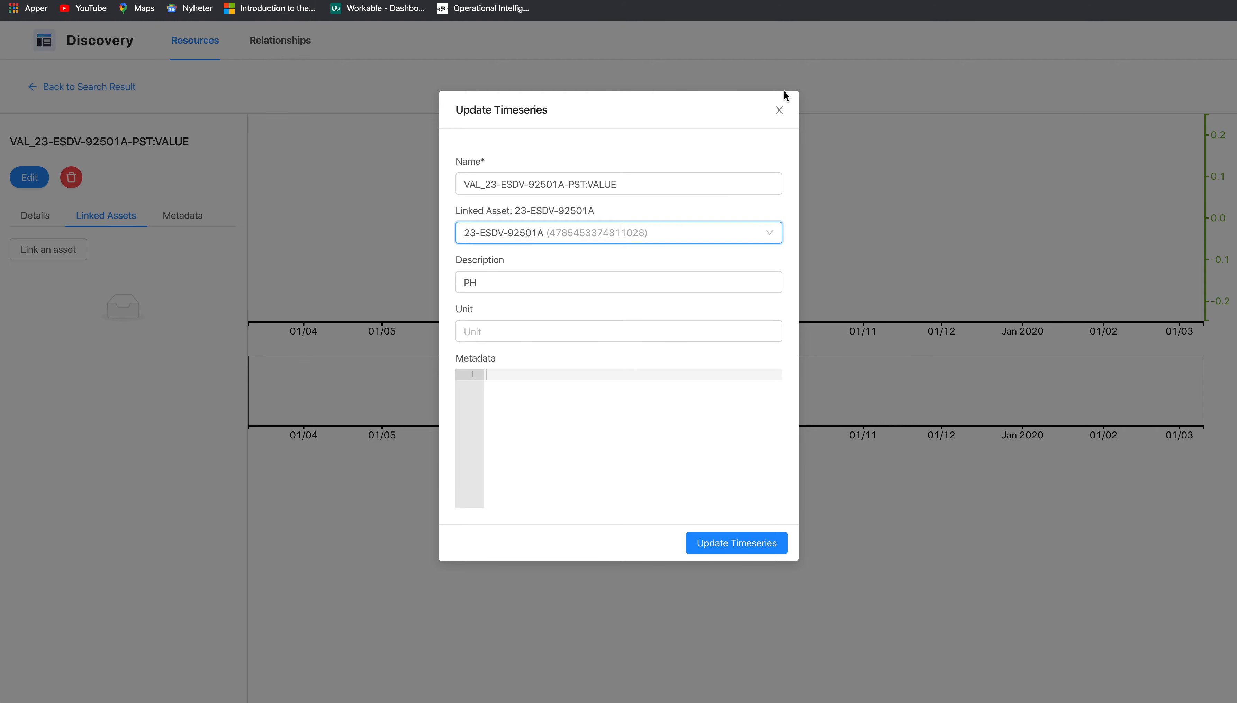
pyautogui.click(779, 110)
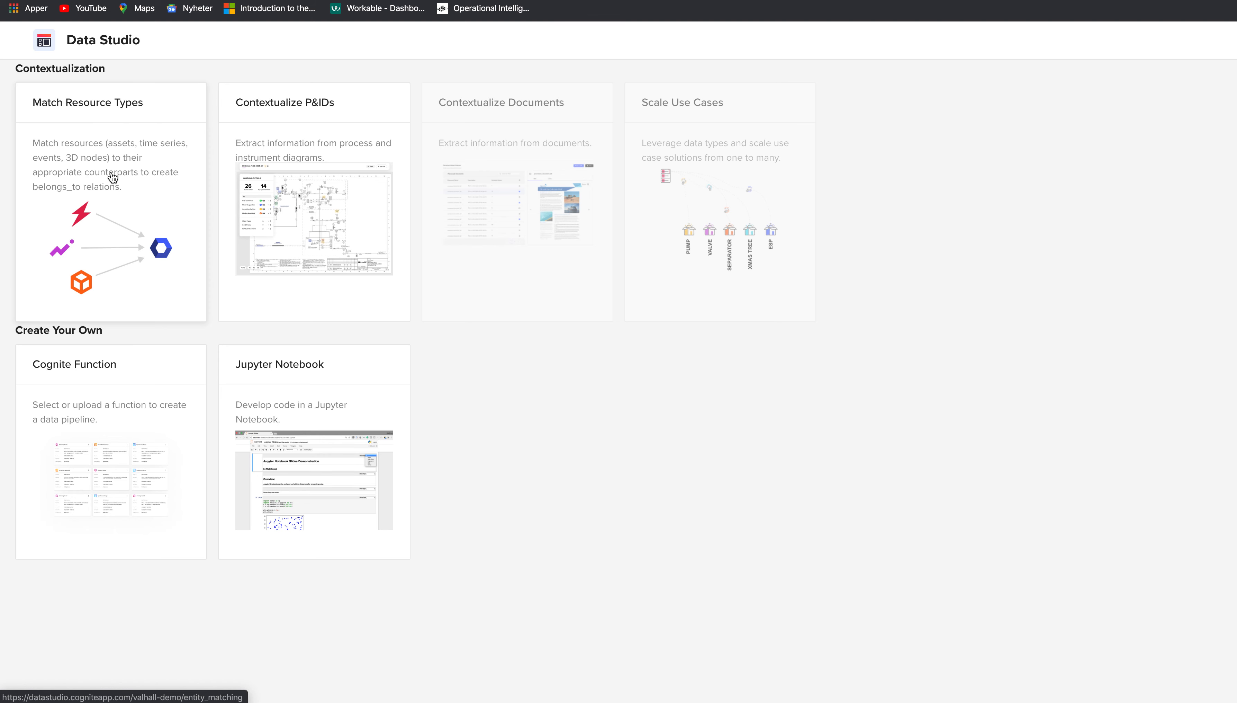
# - Match the Valhall time series data set against the Valhall assets data set in Match Resource Types
pyautogui.click(113, 176)
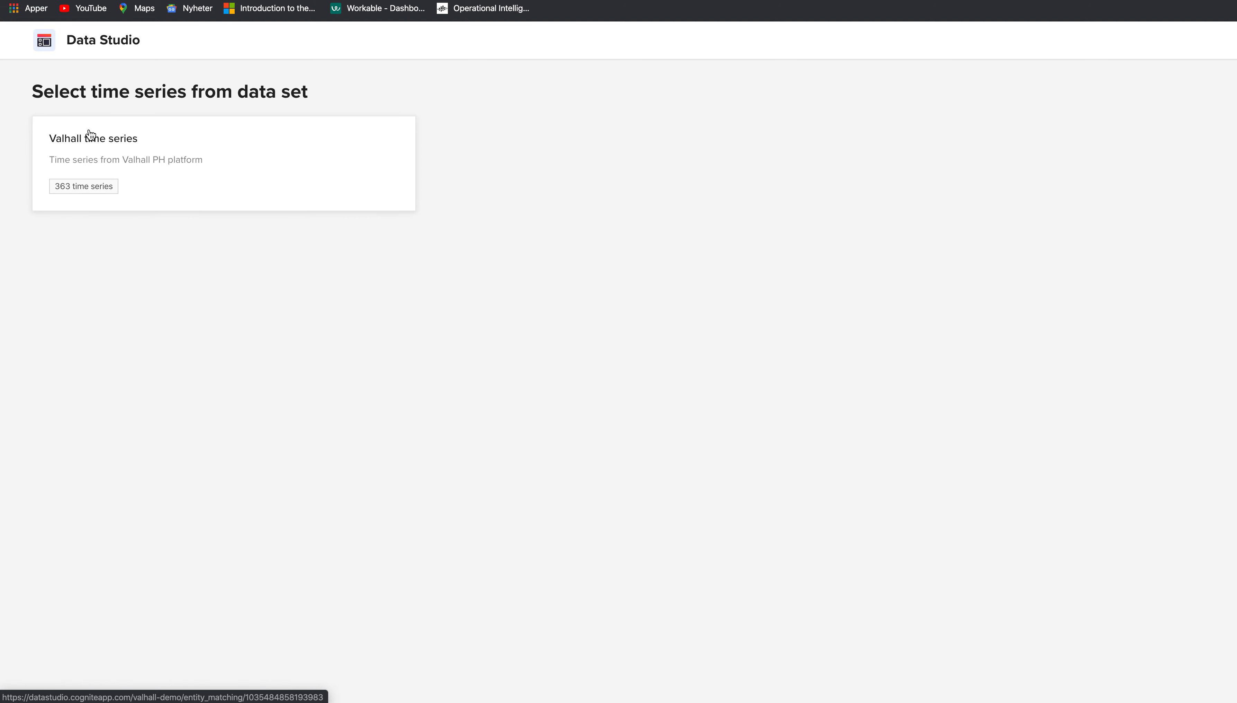
pyautogui.click(196, 168)
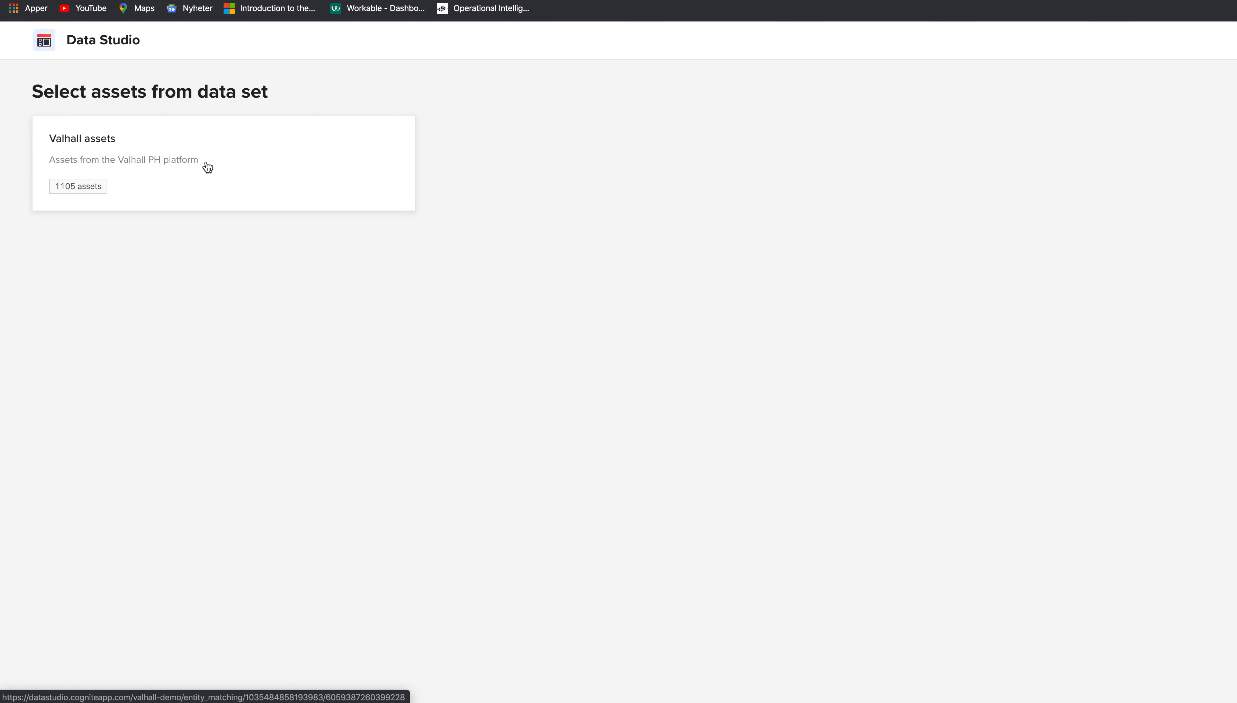
pyautogui.click(178, 162)
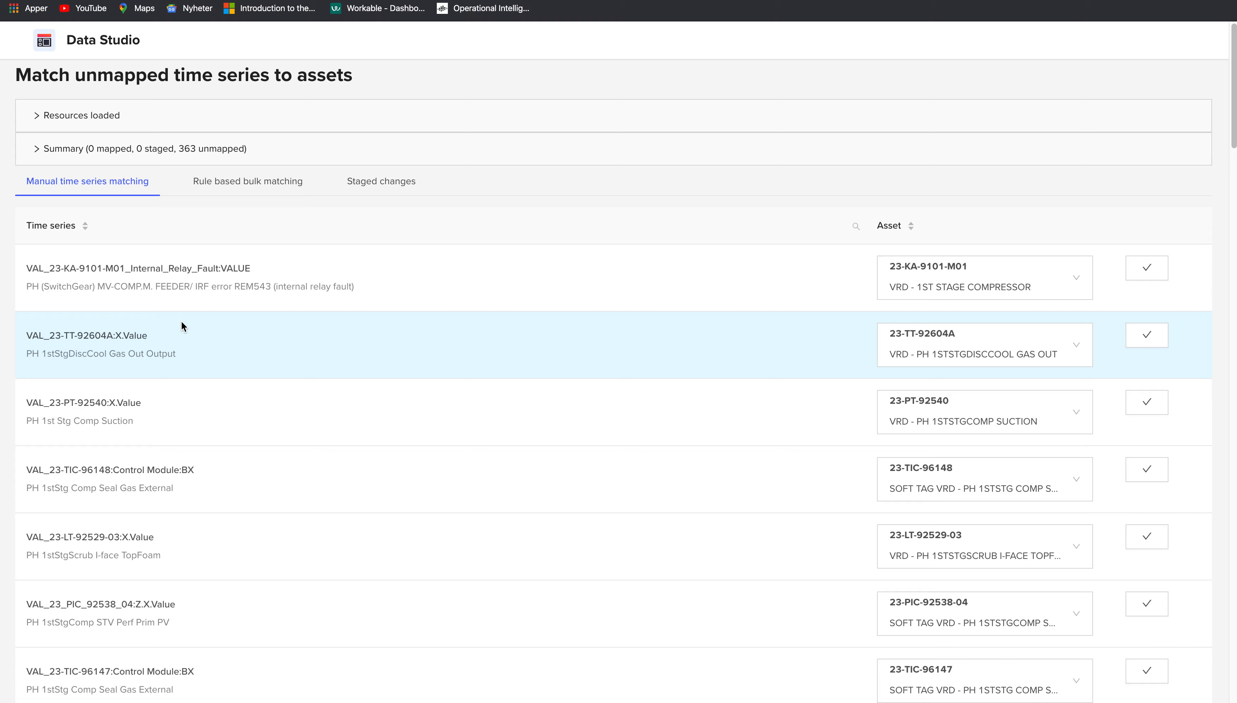
pyautogui.scroll(-10, 402, 451)
pyautogui.scroll(-20, 430, 502)
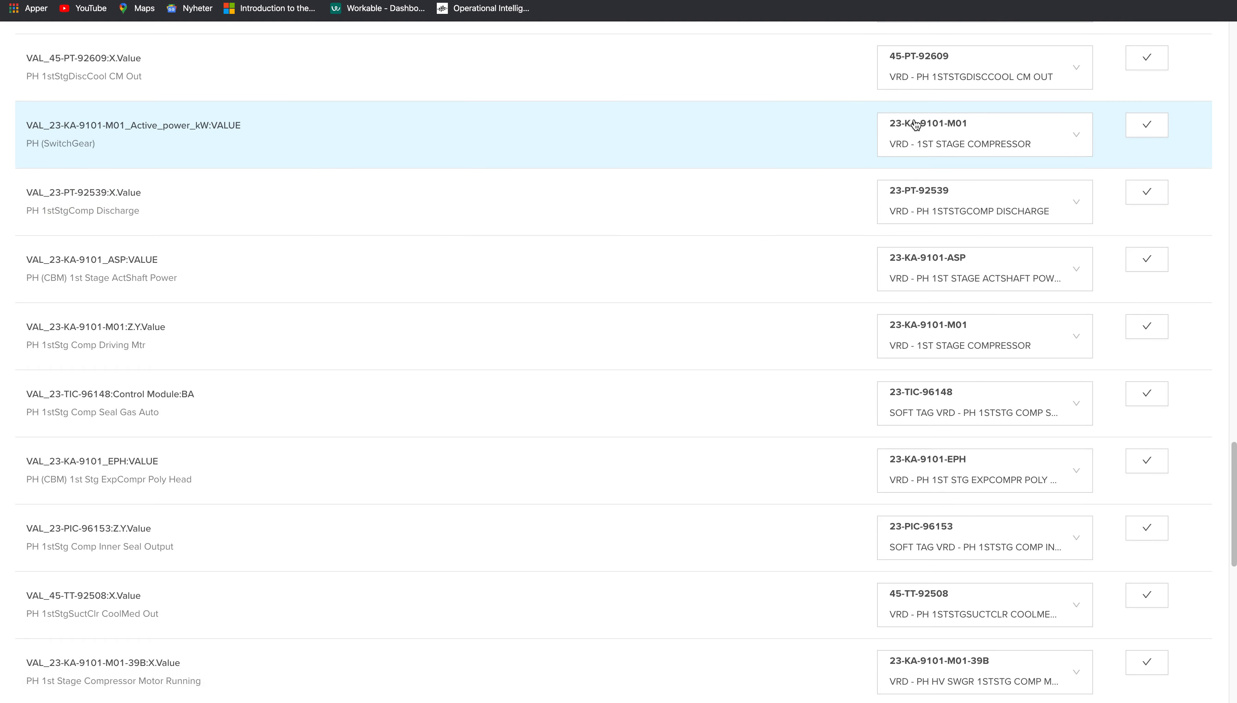
pyautogui.scroll(20, 331, 236)
pyautogui.scroll(10, 331, 240)
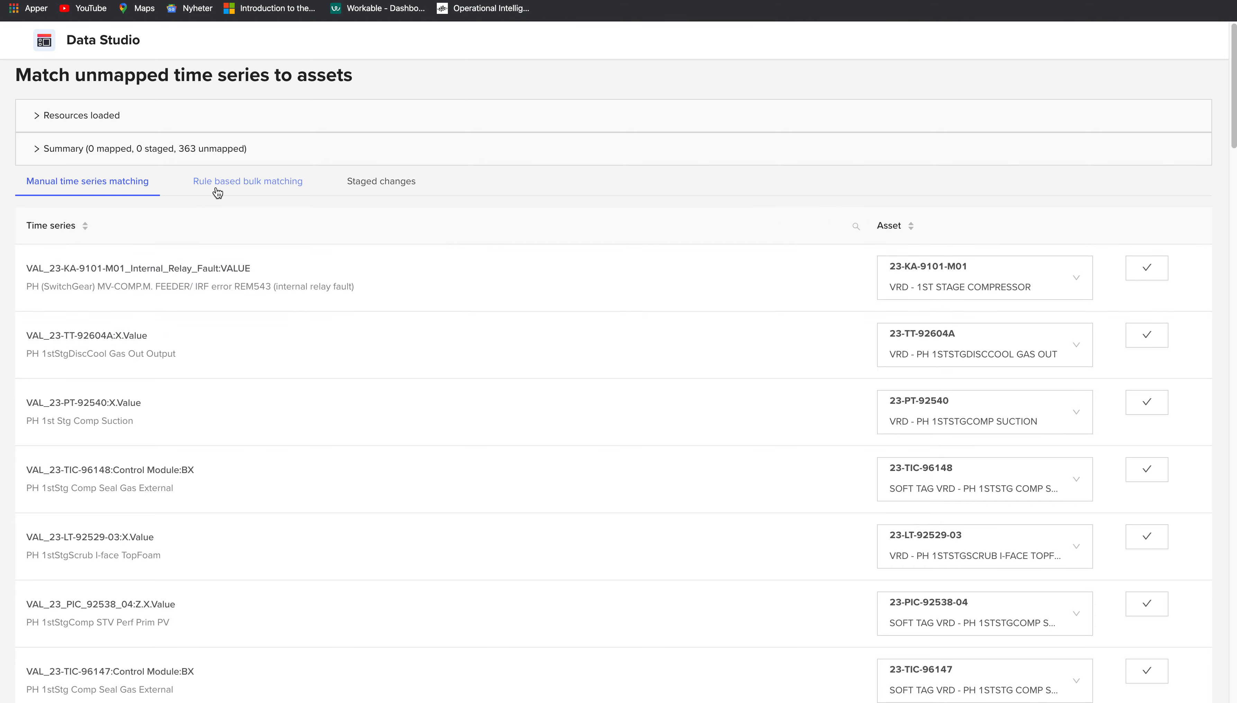
pyautogui.click(251, 184)
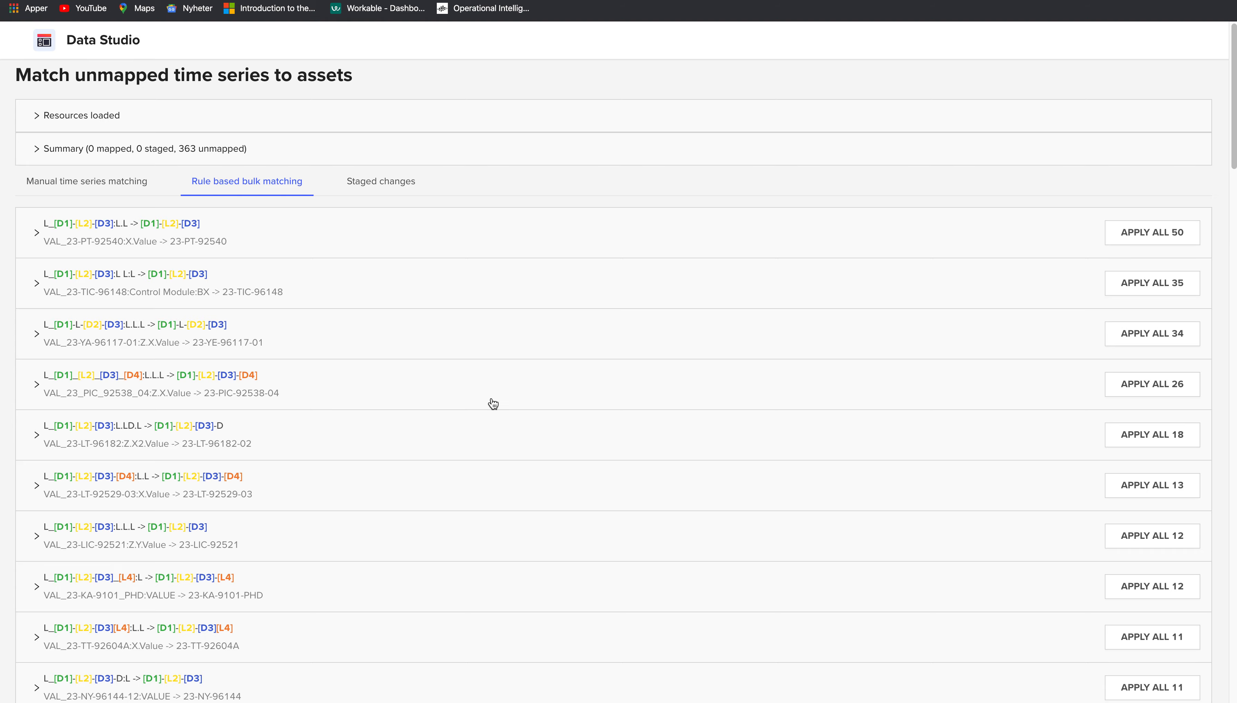
pyautogui.scroll(-10, 492, 403)
pyautogui.scroll(10, 493, 404)
# - Inspect the 50-match rule's proposals, then apply all 50 and the next rule's 35 matches
pyautogui.click(278, 250)
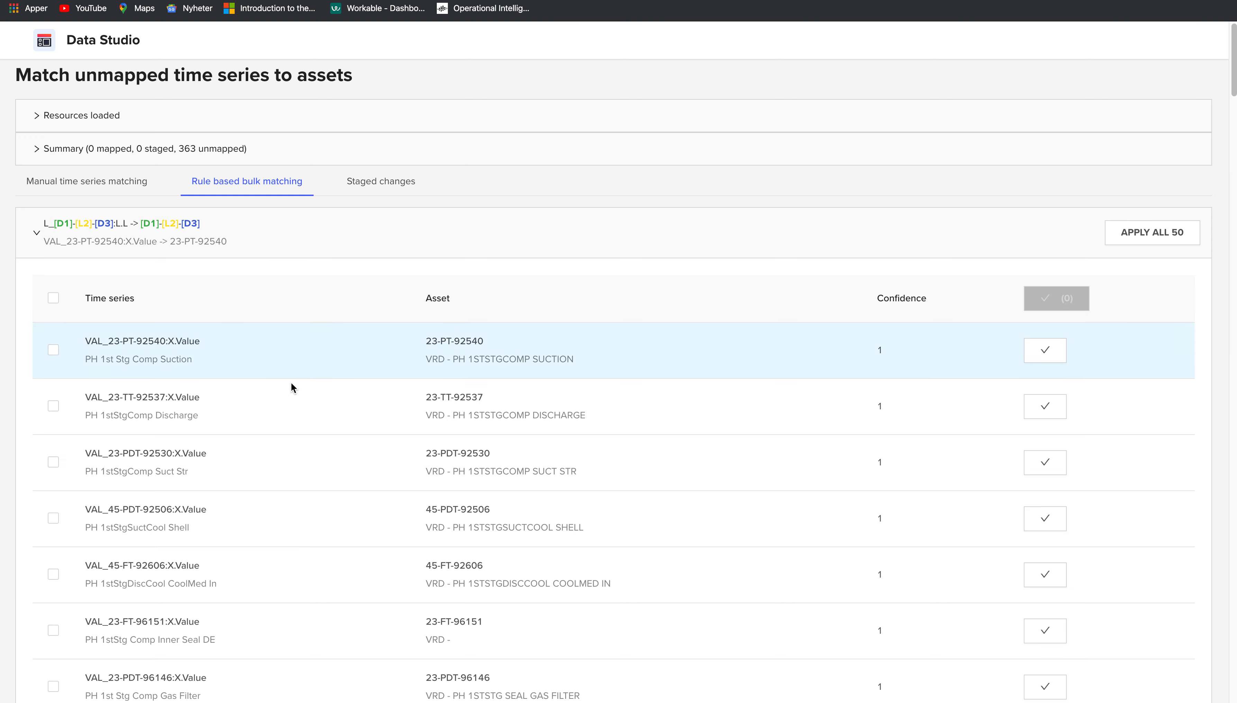
pyautogui.scroll(-4, 291, 383)
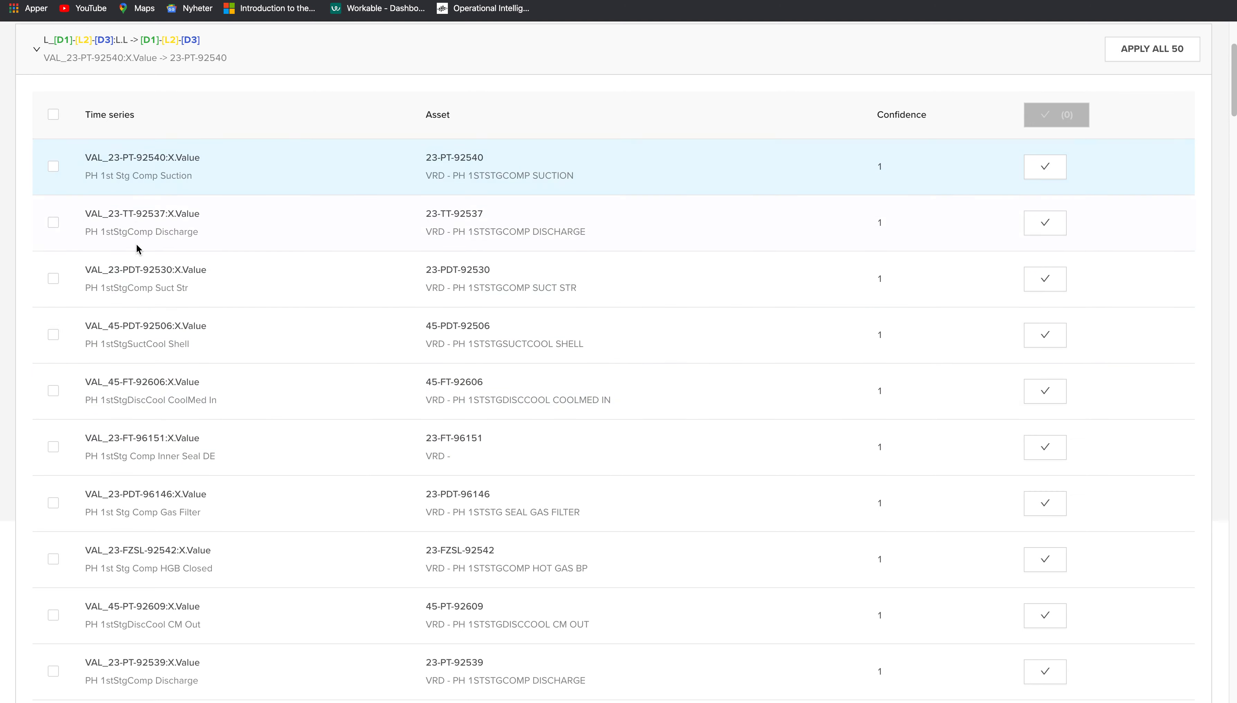
pyautogui.scroll(2, 184, 254)
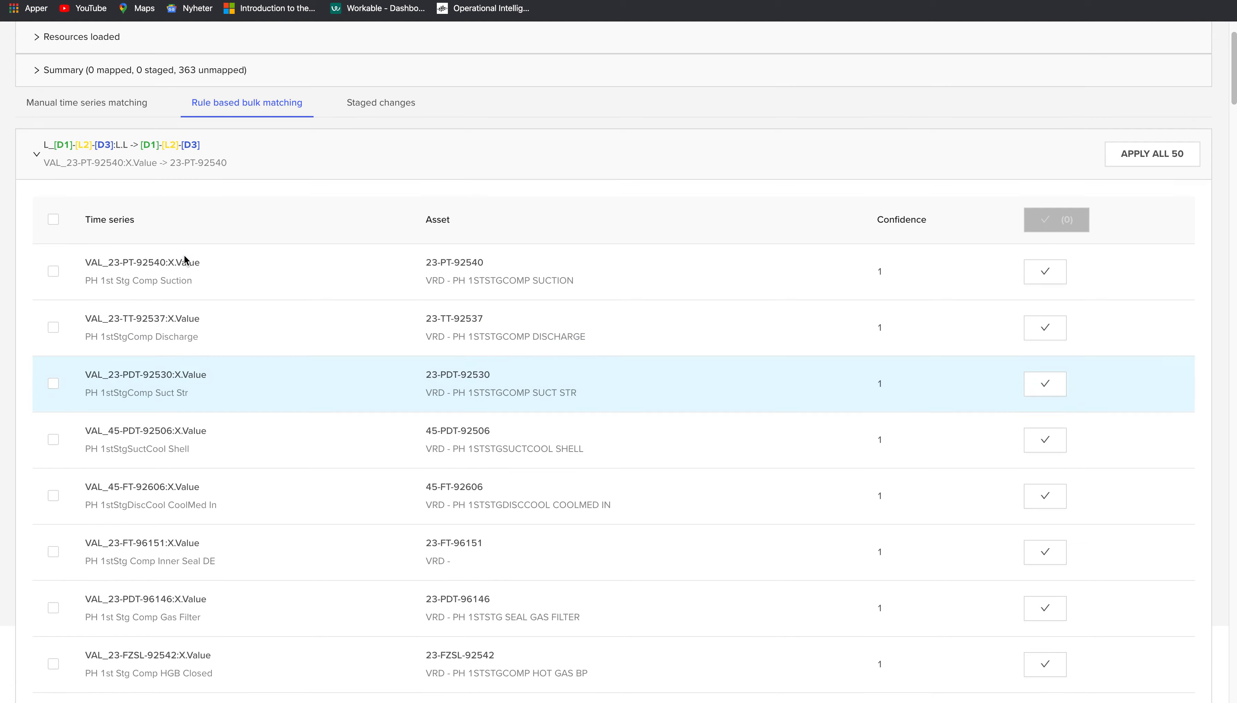
pyautogui.scroll(2, 183, 254)
pyautogui.click(34, 230)
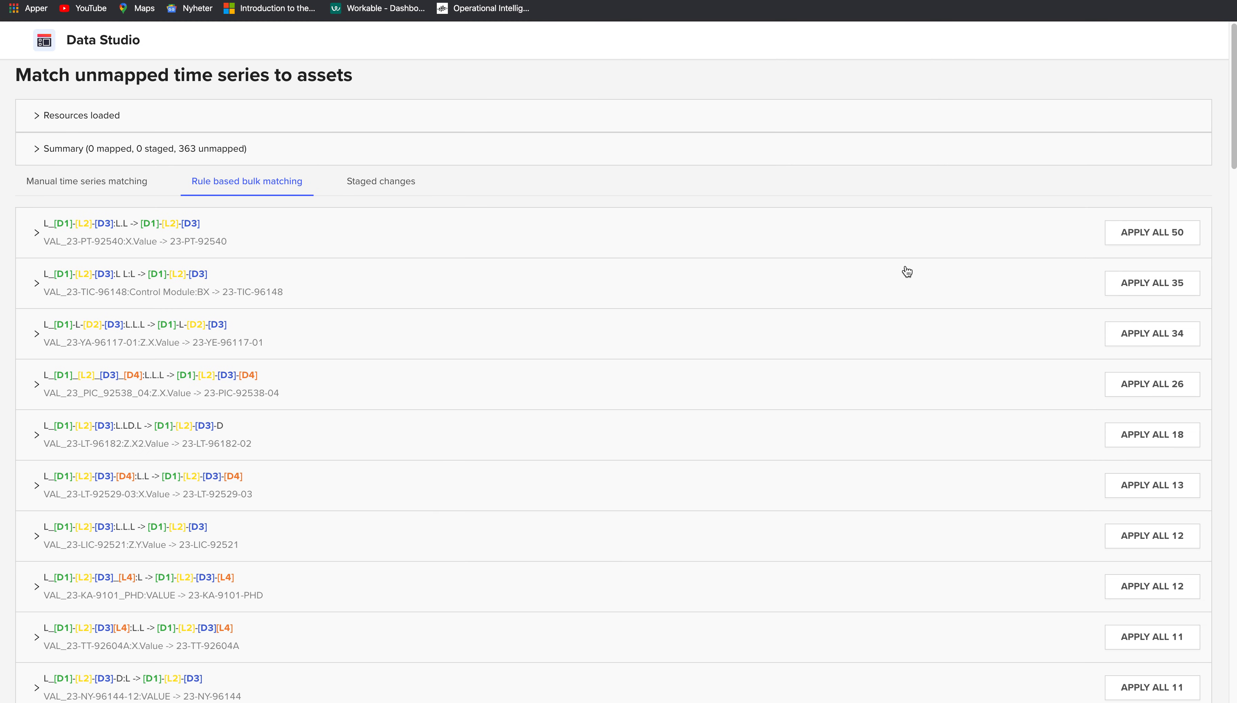
pyautogui.click(1135, 233)
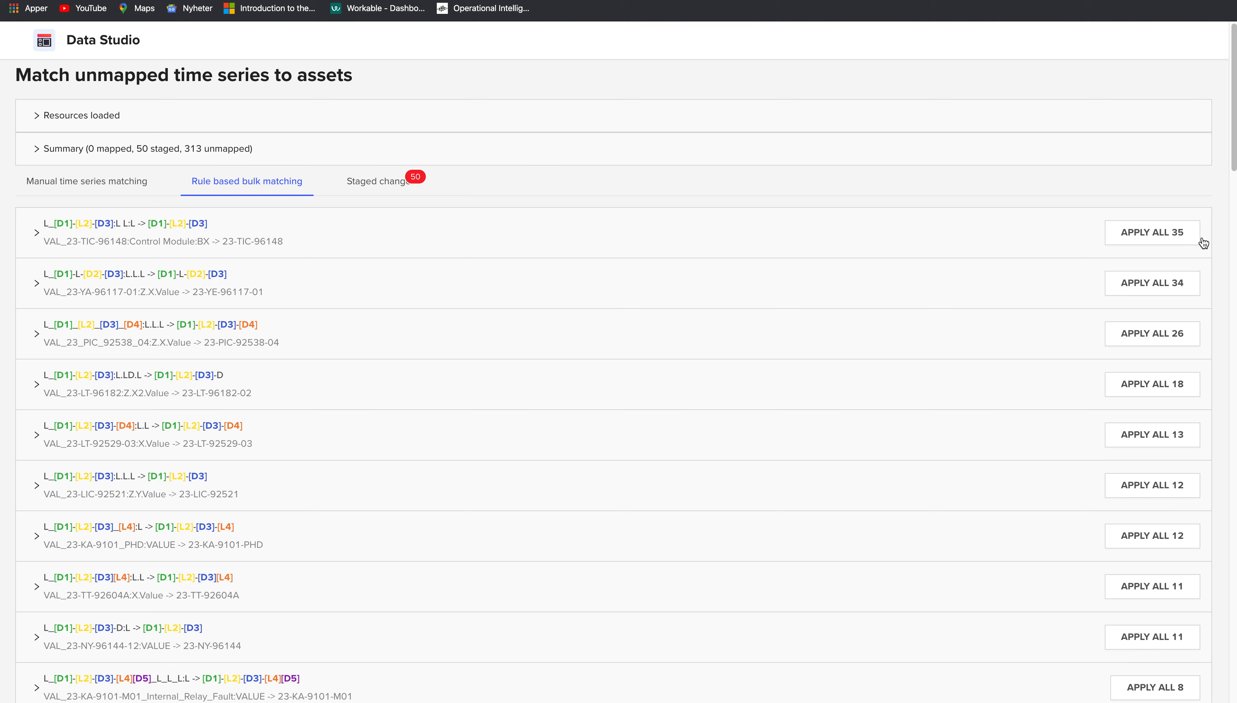
pyautogui.click(1165, 237)
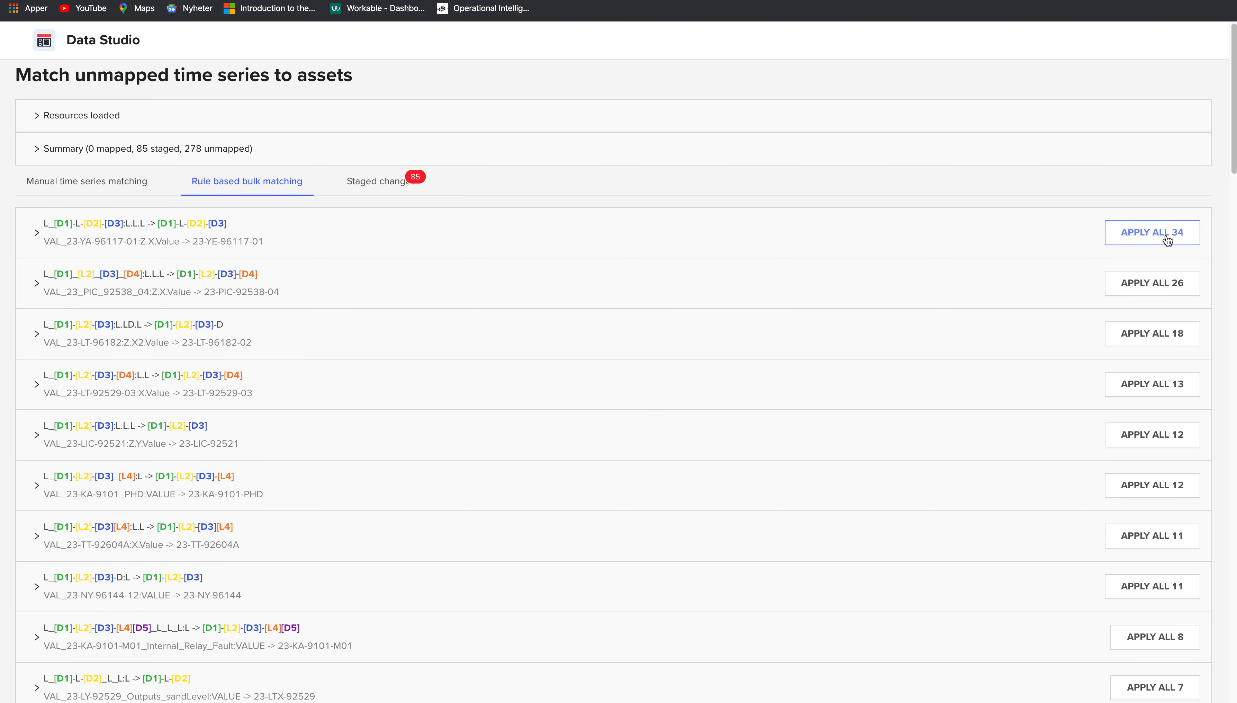
# - Expand and review the 34-match rule's proposed matches, then collapse it
pyautogui.click(36, 236)
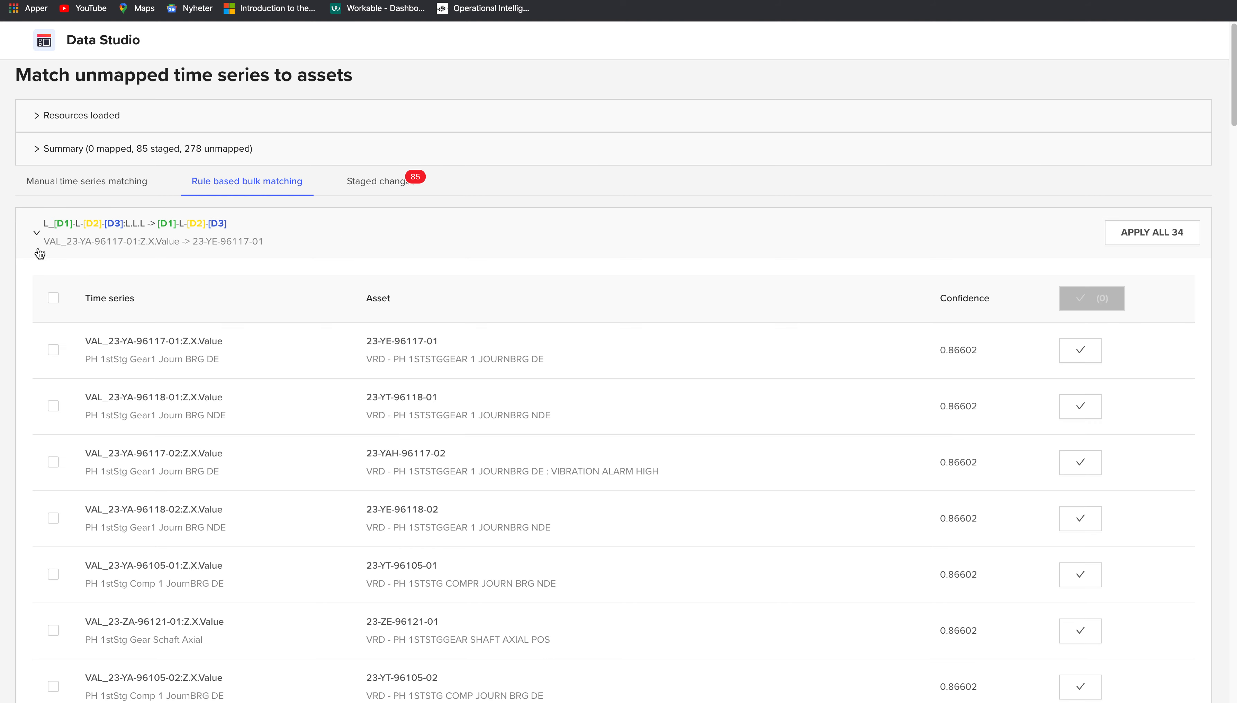
pyautogui.scroll(-2, 103, 263)
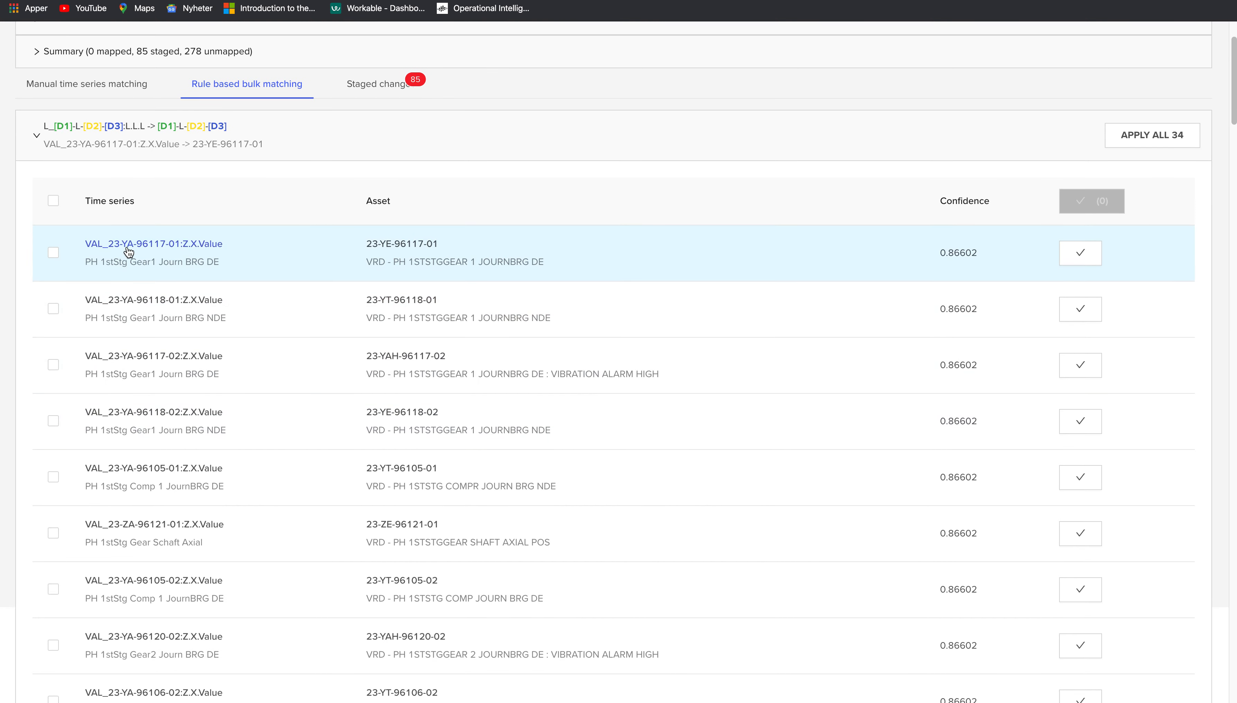
pyautogui.scroll(-3, 191, 558)
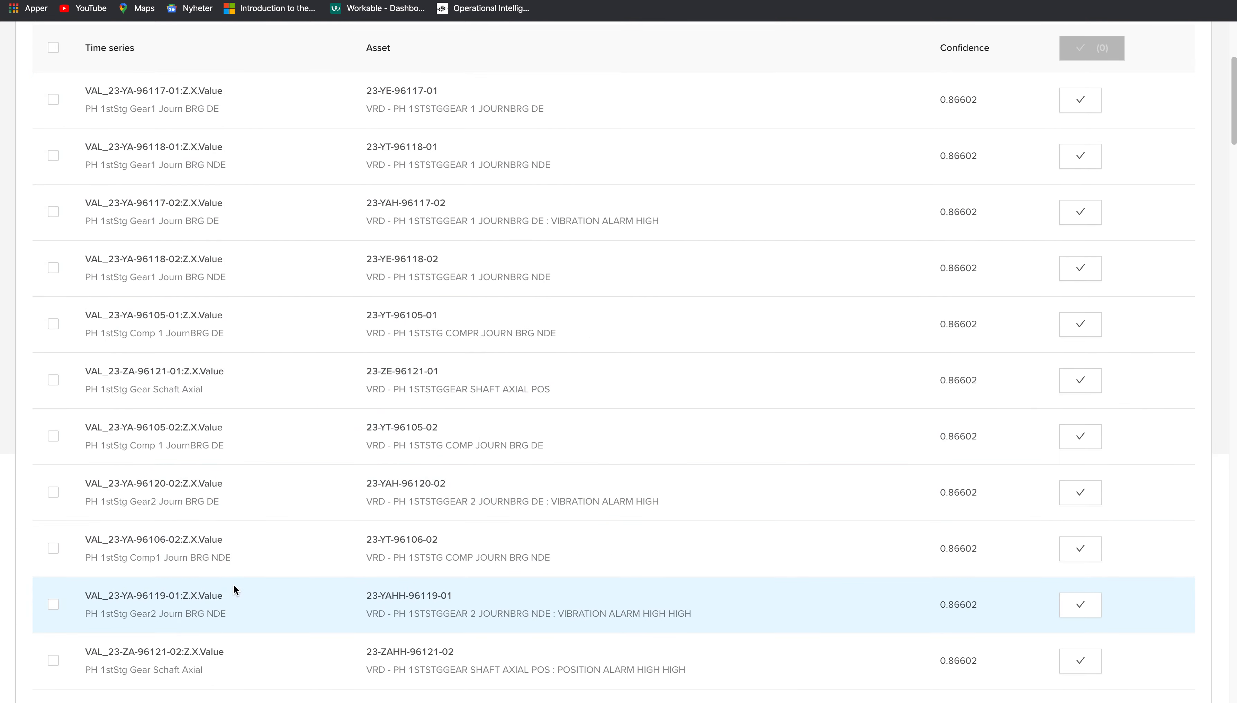
pyautogui.scroll(5, 233, 584)
pyautogui.click(35, 238)
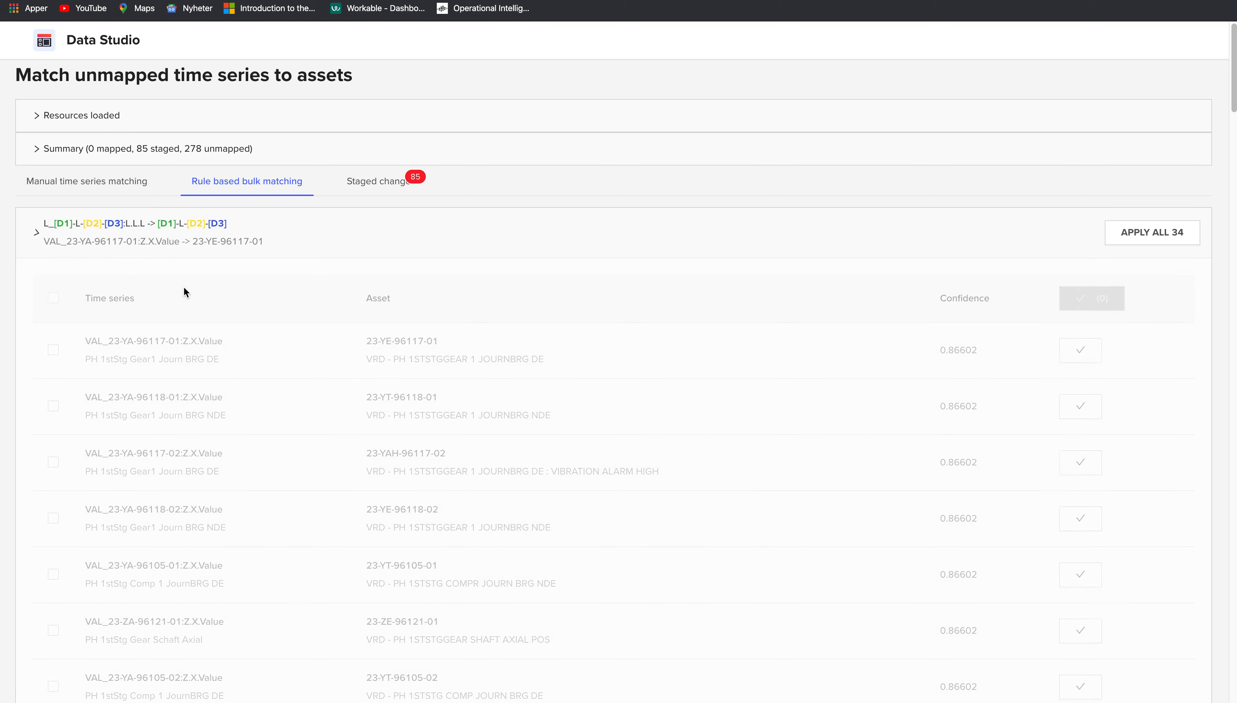
# - Apply all matches of each successive top rule, from 34 down to 2, reaching 342 staged
pyautogui.click(1144, 238)
pyautogui.click(1144, 238)
pyautogui.click(1143, 238)
pyautogui.click(1144, 238)
pyautogui.click(1143, 238)
pyautogui.click(1144, 238)
pyautogui.click(1143, 238)
pyautogui.click(1143, 233)
pyautogui.click(1144, 233)
pyautogui.click(1144, 233)
pyautogui.click(1144, 233)
pyautogui.click(1144, 233)
pyautogui.click(1143, 233)
pyautogui.click(1143, 233)
pyautogui.click(1144, 233)
pyautogui.click(1143, 233)
pyautogui.click(1144, 232)
pyautogui.click(1144, 233)
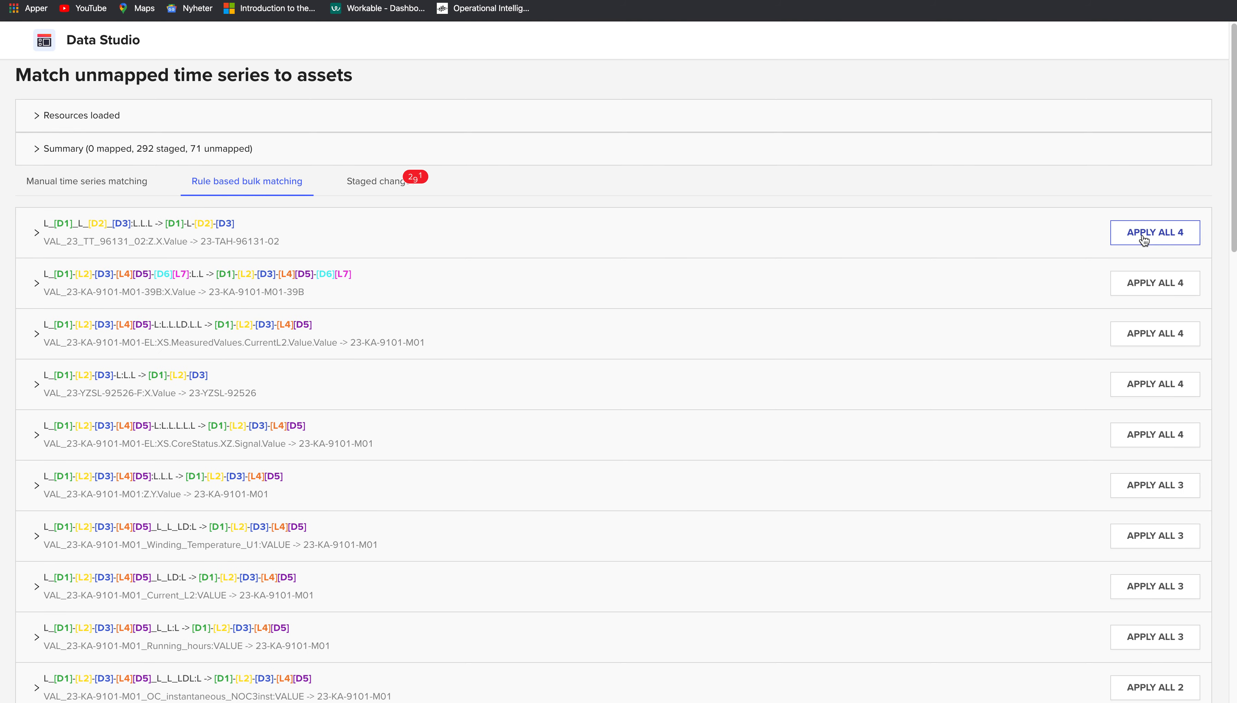
pyautogui.click(1144, 233)
pyautogui.click(1143, 233)
pyautogui.click(1144, 233)
pyautogui.click(1144, 233)
pyautogui.click(1143, 233)
pyautogui.click(1143, 235)
pyautogui.click(1143, 235)
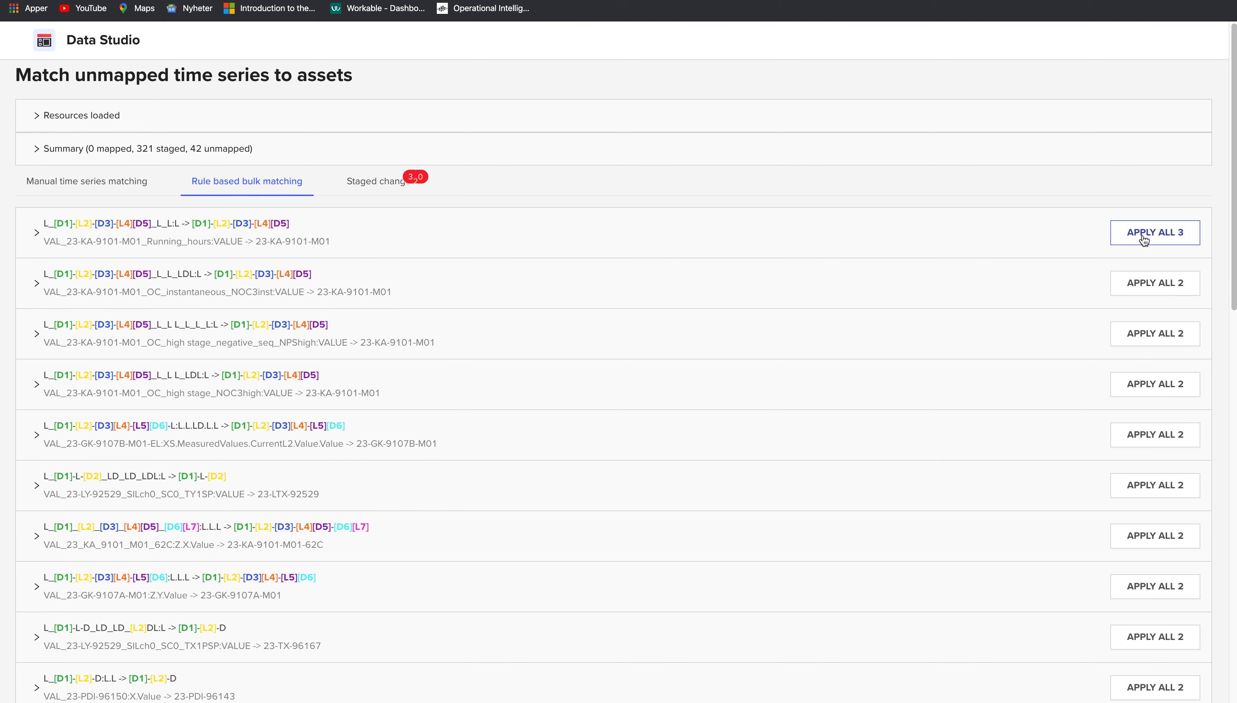
pyautogui.click(1144, 234)
pyautogui.click(1144, 235)
pyautogui.click(1144, 234)
pyautogui.click(1144, 234)
pyautogui.click(1144, 235)
pyautogui.click(1144, 235)
pyautogui.click(1144, 235)
pyautogui.click(1144, 234)
pyautogui.click(1144, 235)
pyautogui.click(1144, 236)
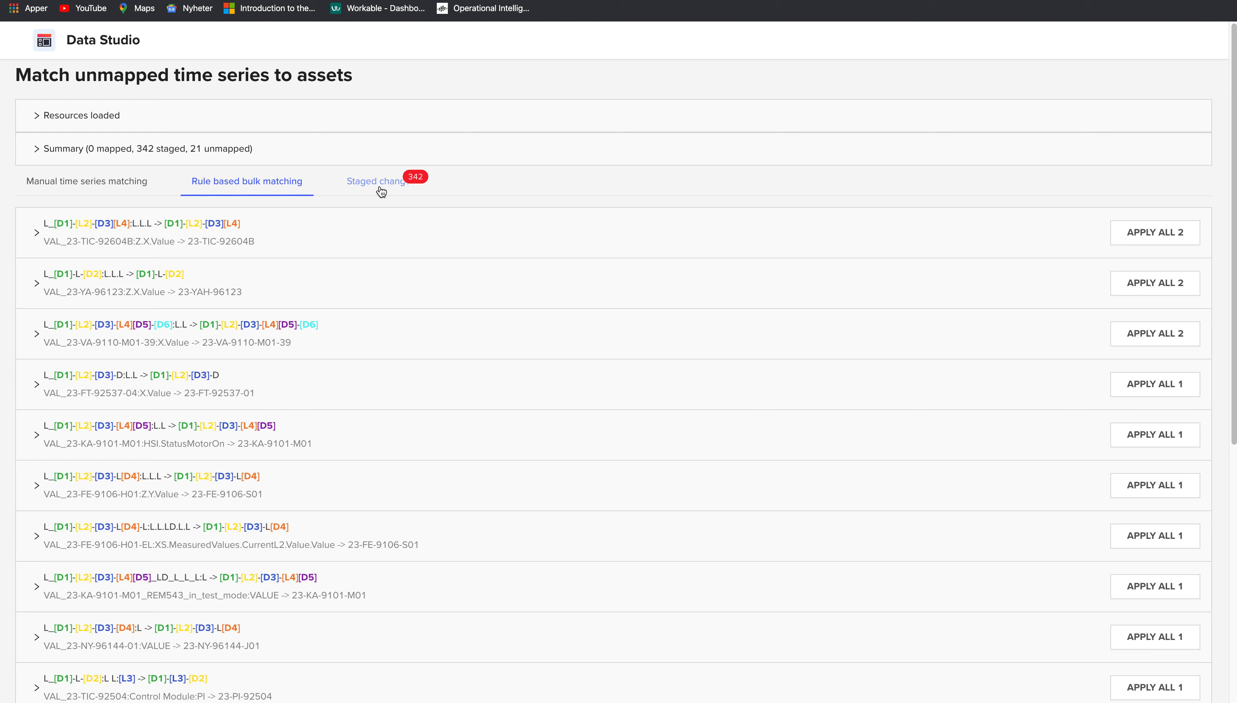
pyautogui.scroll(-8, 656, 433)
pyautogui.scroll(8, 657, 434)
# - Review the 342 staged matches in Staged changes and write them to CDF
pyautogui.click(366, 187)
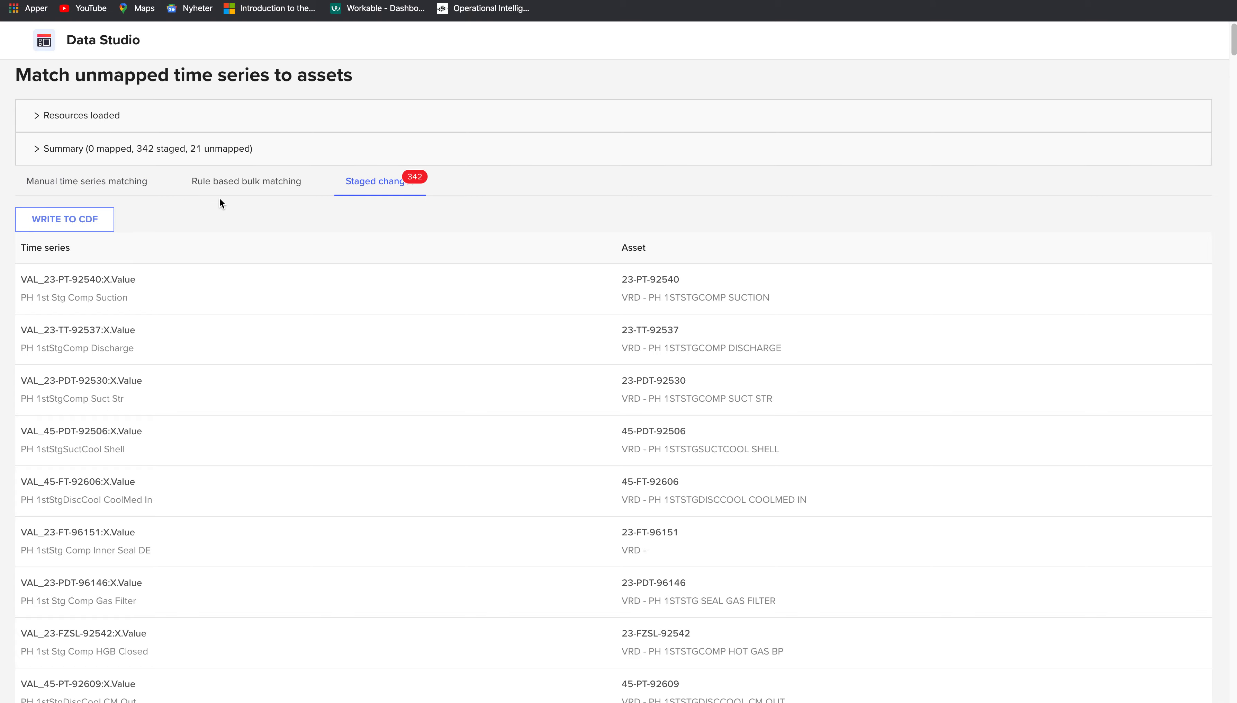
pyautogui.scroll(-3, 301, 380)
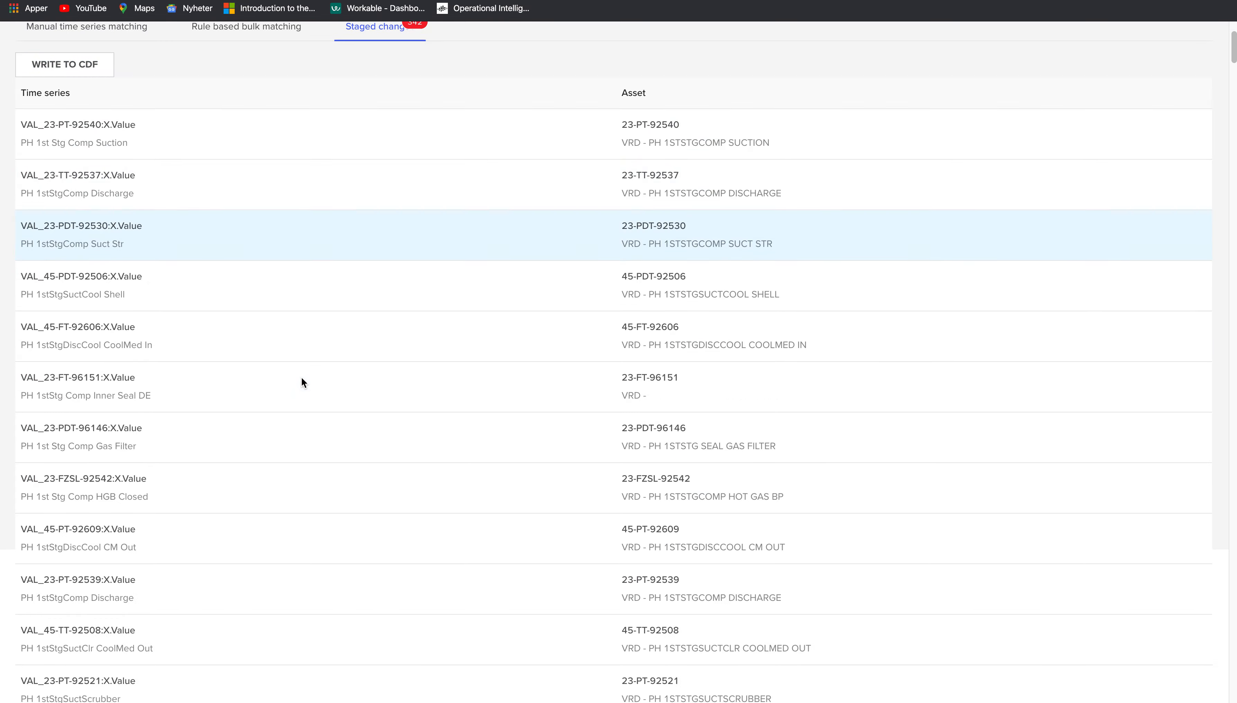
pyautogui.scroll(-10, 302, 375)
pyautogui.scroll(15, 289, 528)
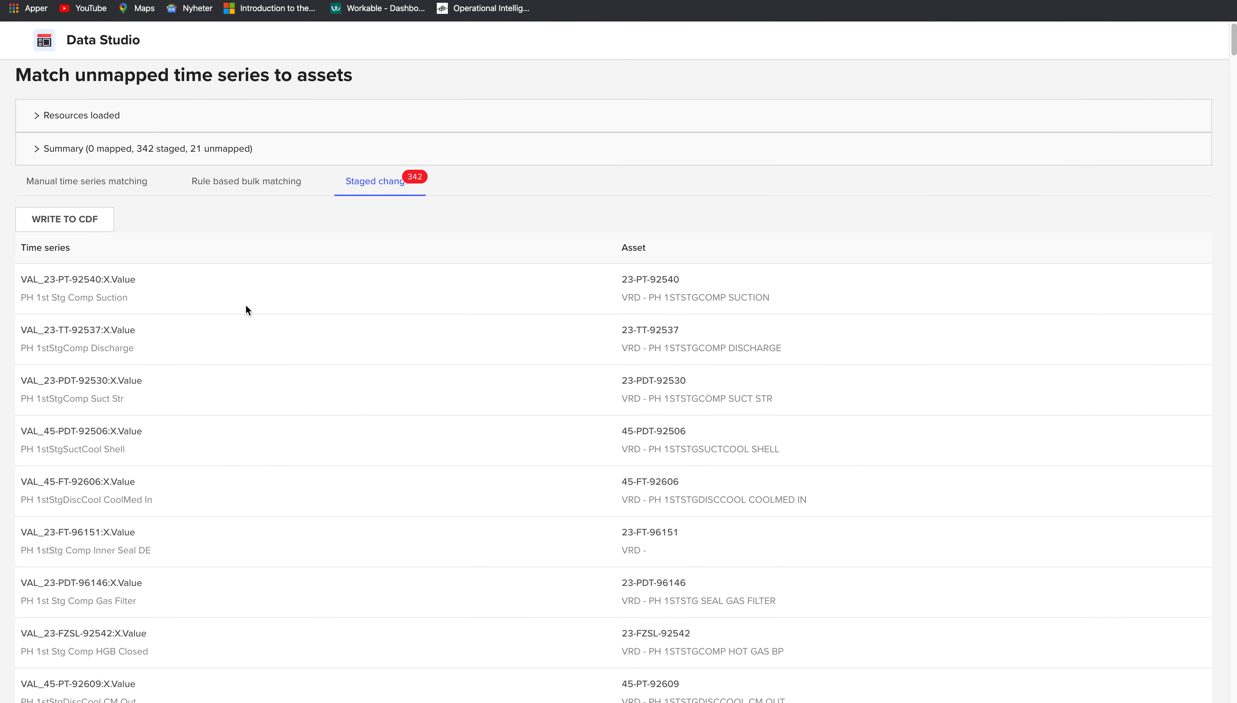
pyautogui.click(81, 224)
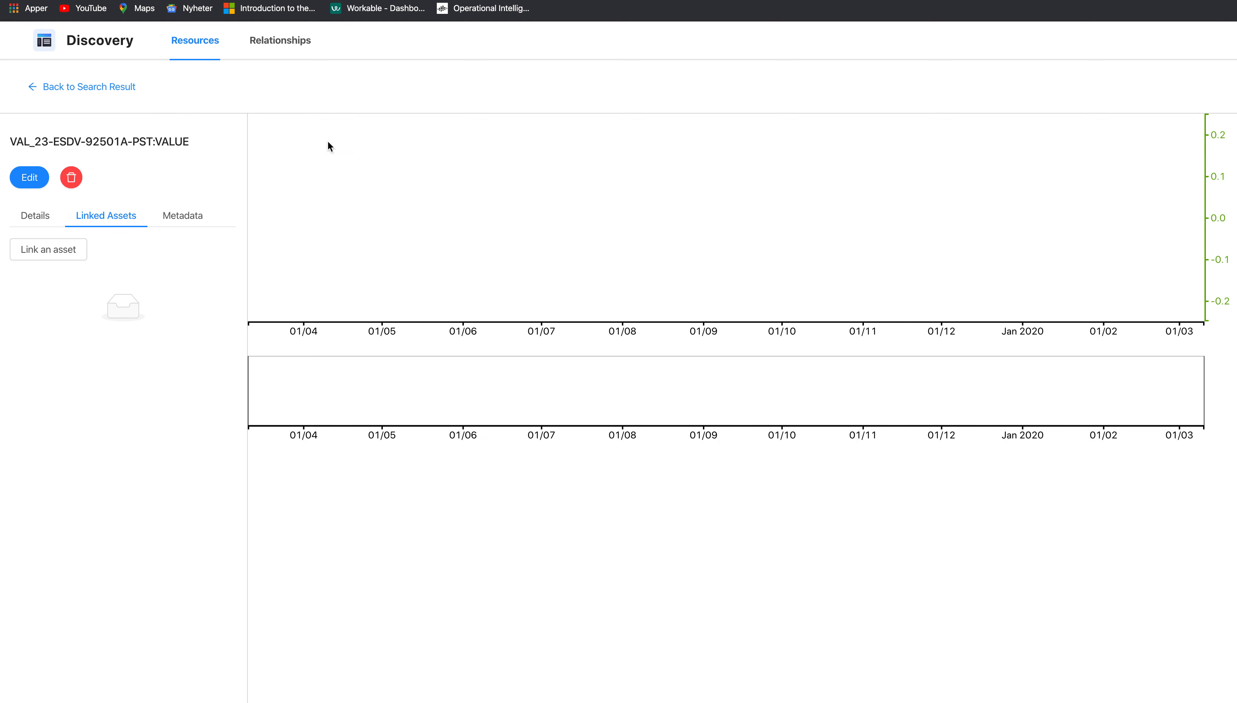
# - Check the linked assets of time series VAL_23-ESDV-92501B-PST:VALUE and VAL_23-FE-9106-39:X.Value
pyautogui.click(91, 86)
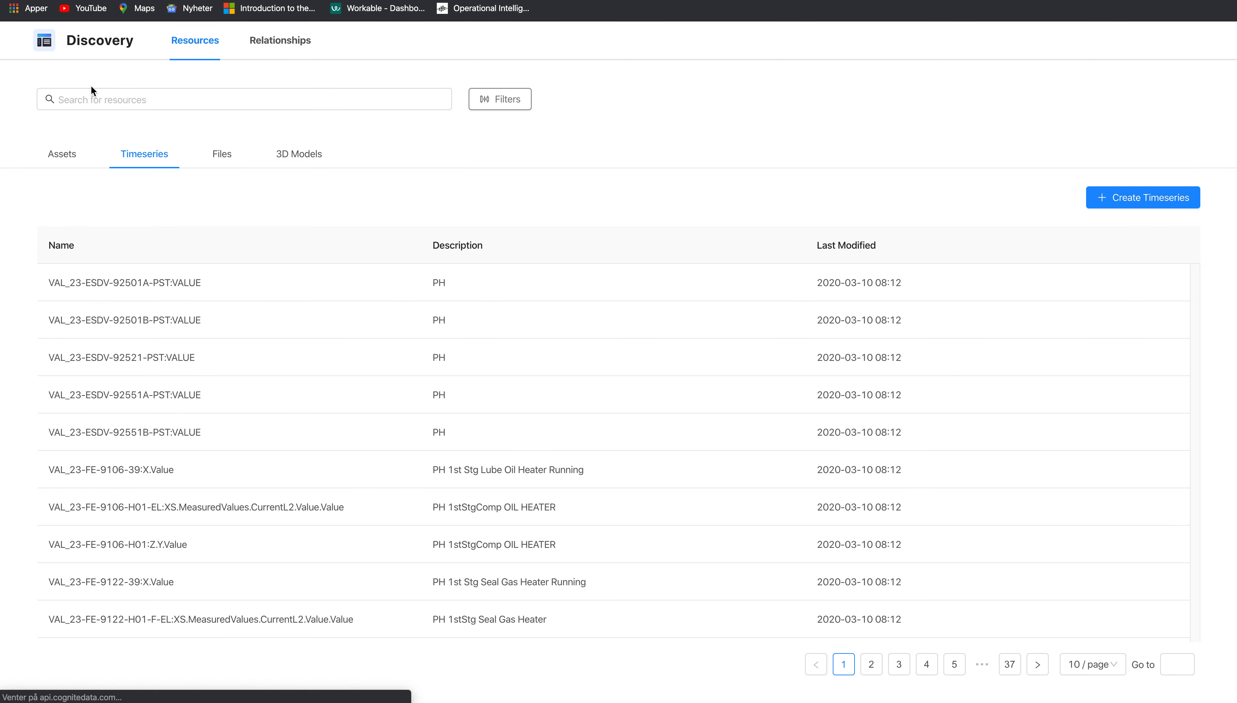
pyautogui.click(128, 327)
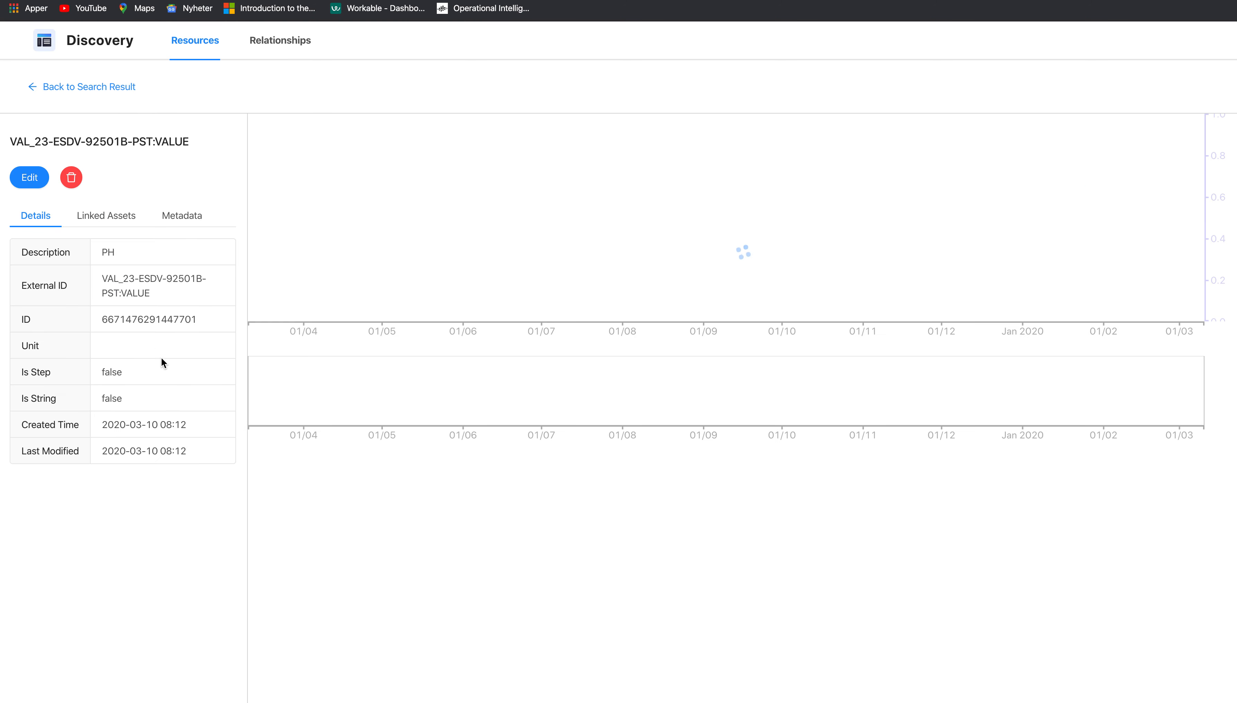
pyautogui.click(103, 217)
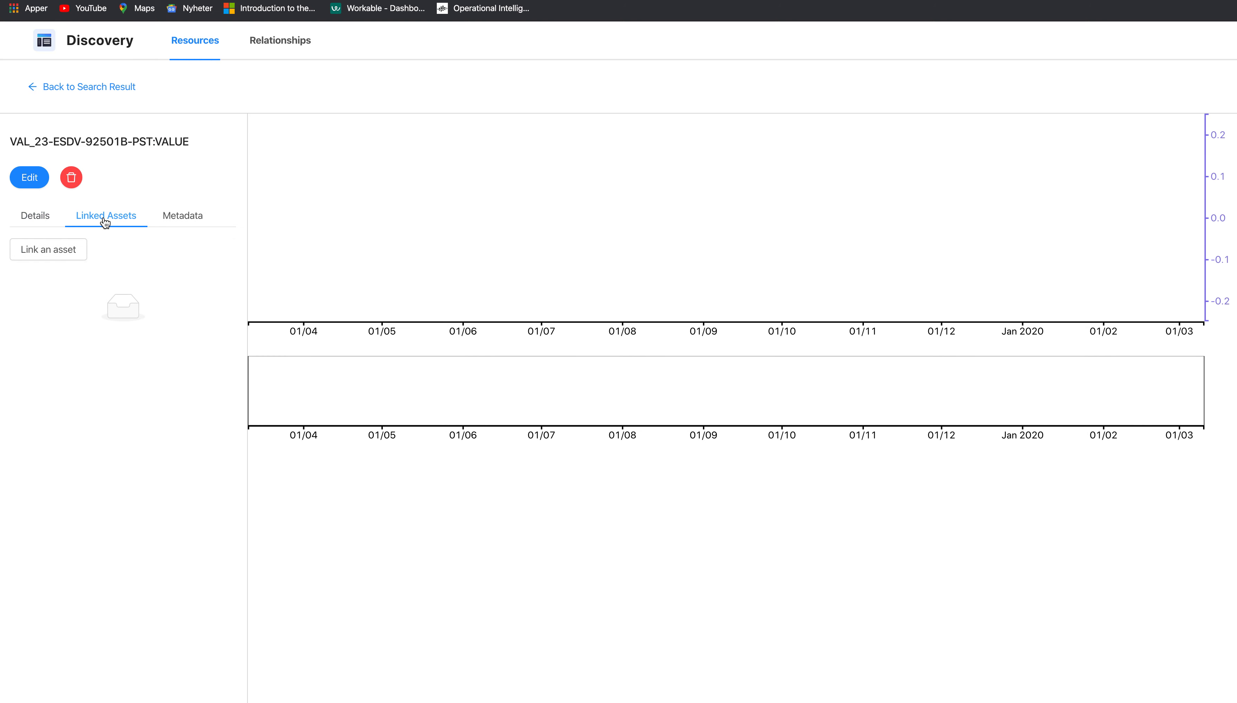
pyautogui.click(48, 217)
pyautogui.click(69, 88)
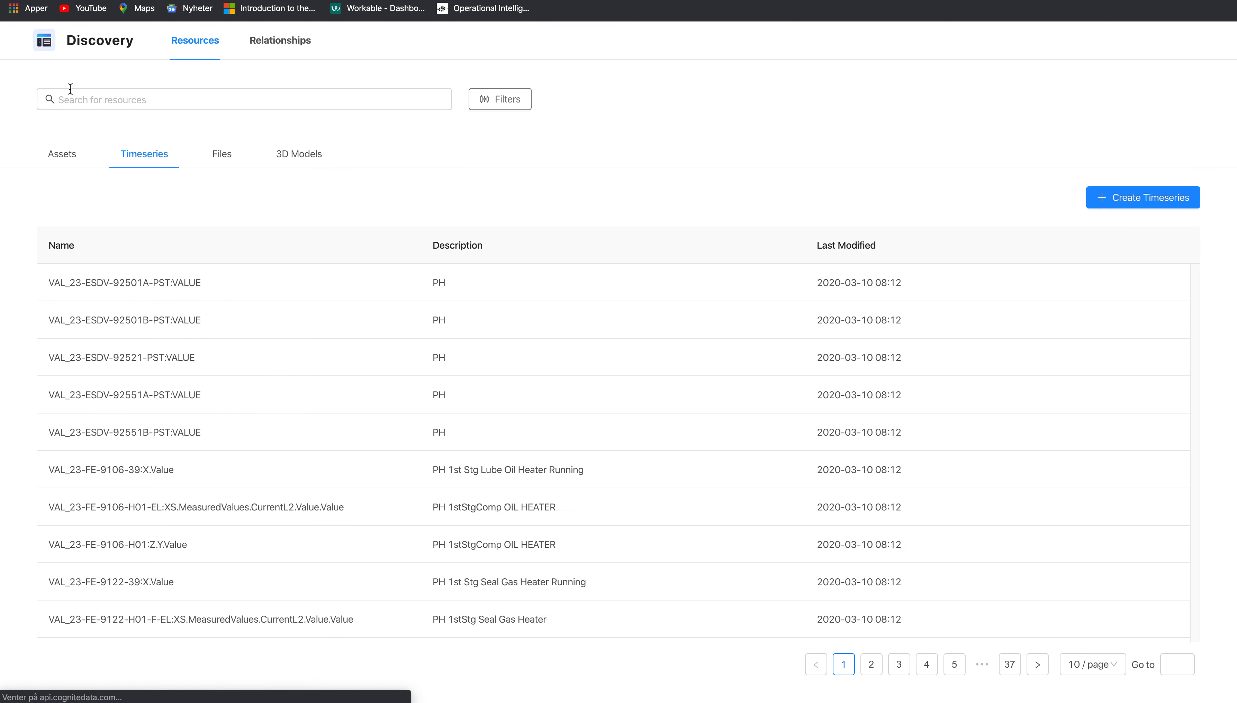
pyautogui.click(118, 471)
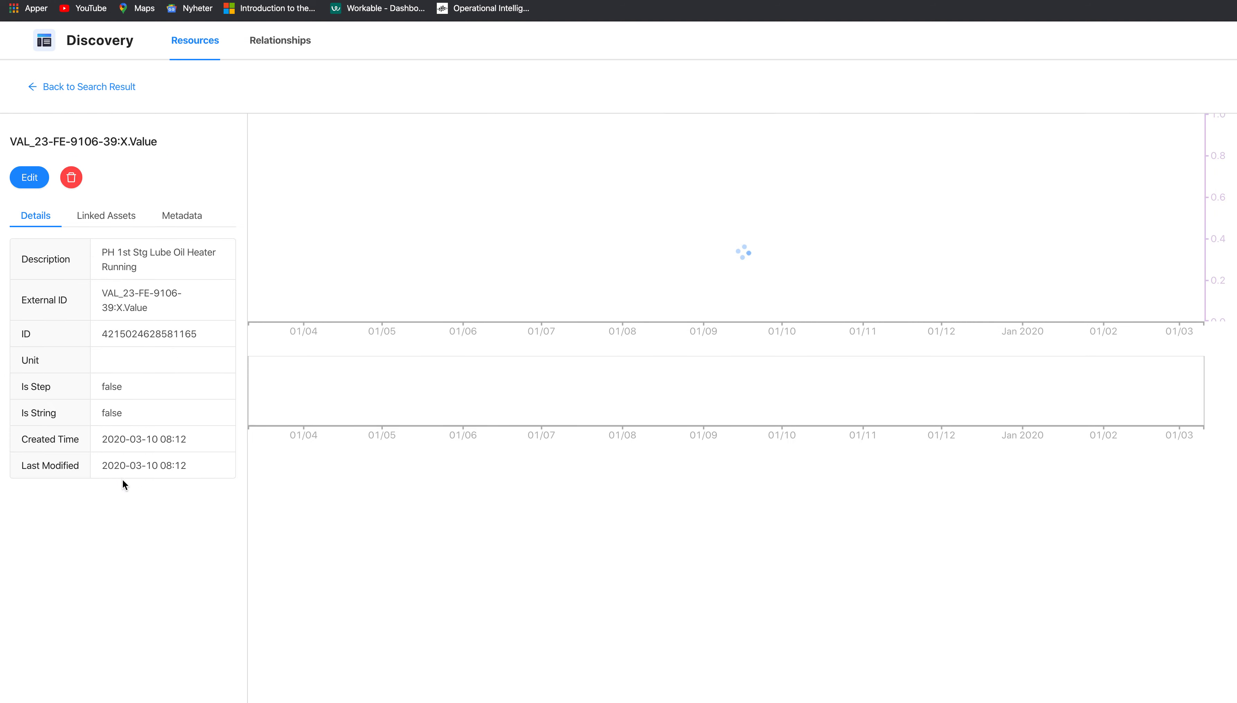
pyautogui.click(98, 220)
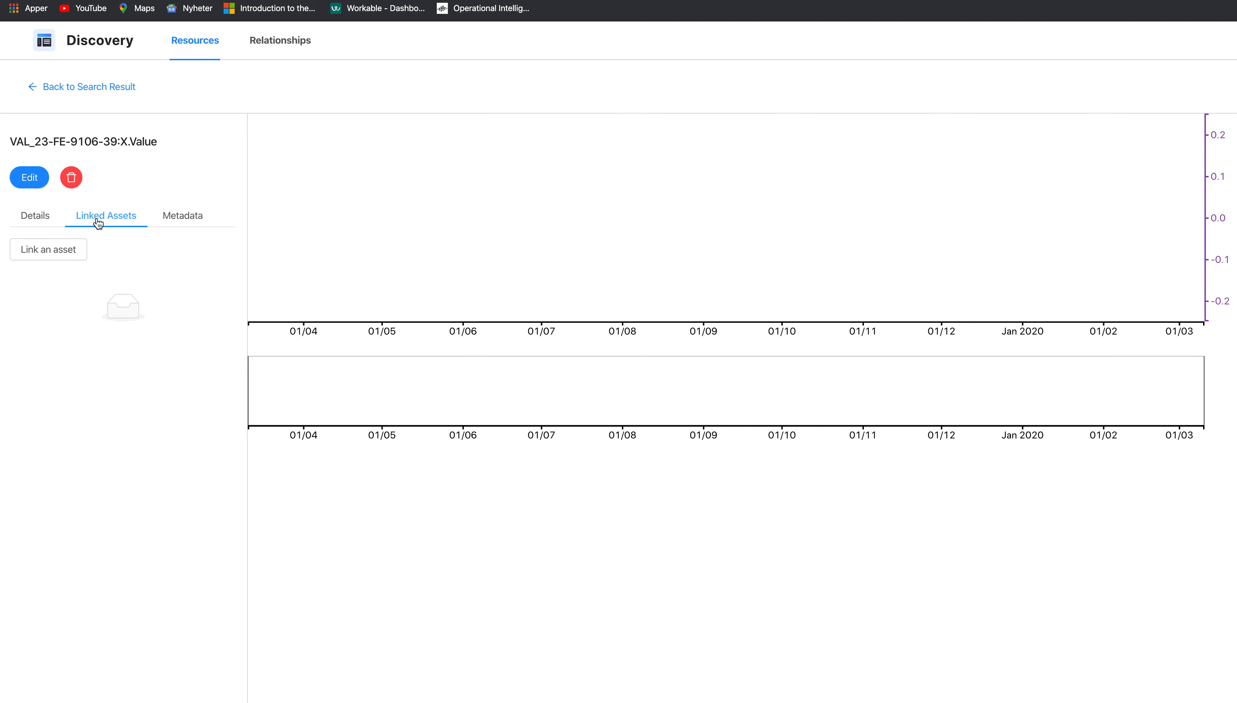
pyautogui.click(71, 84)
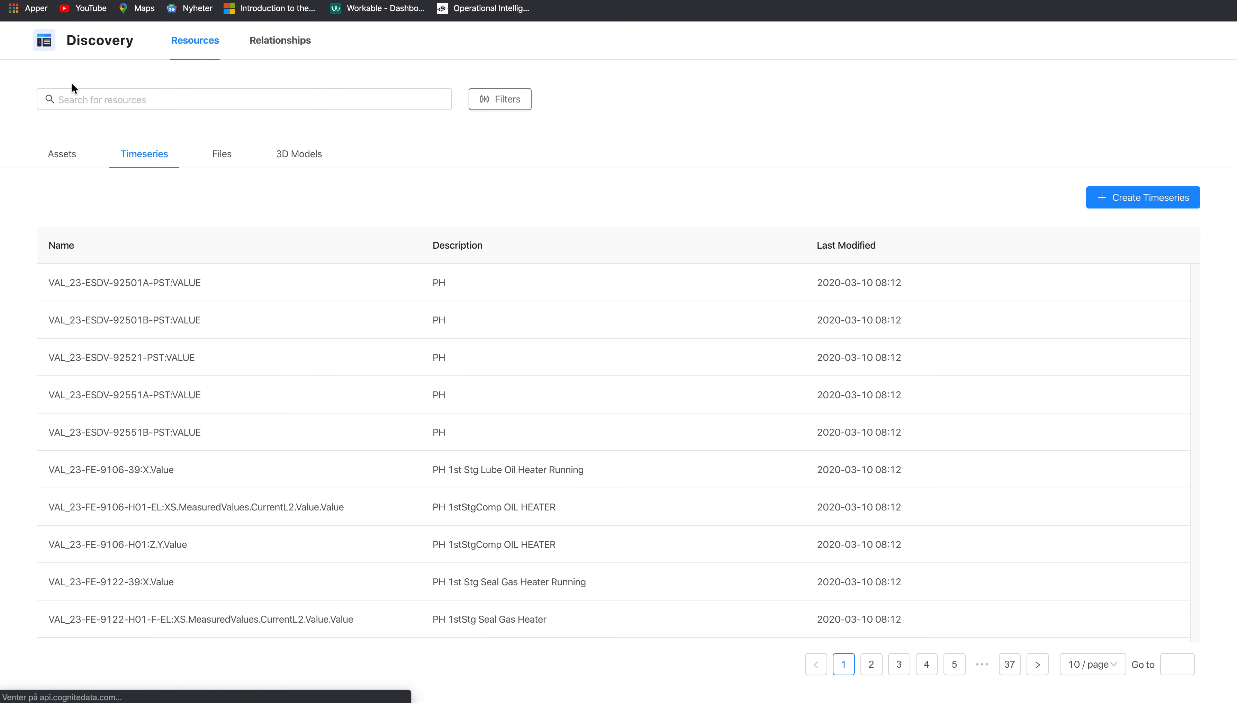
pyautogui.click(51, 155)
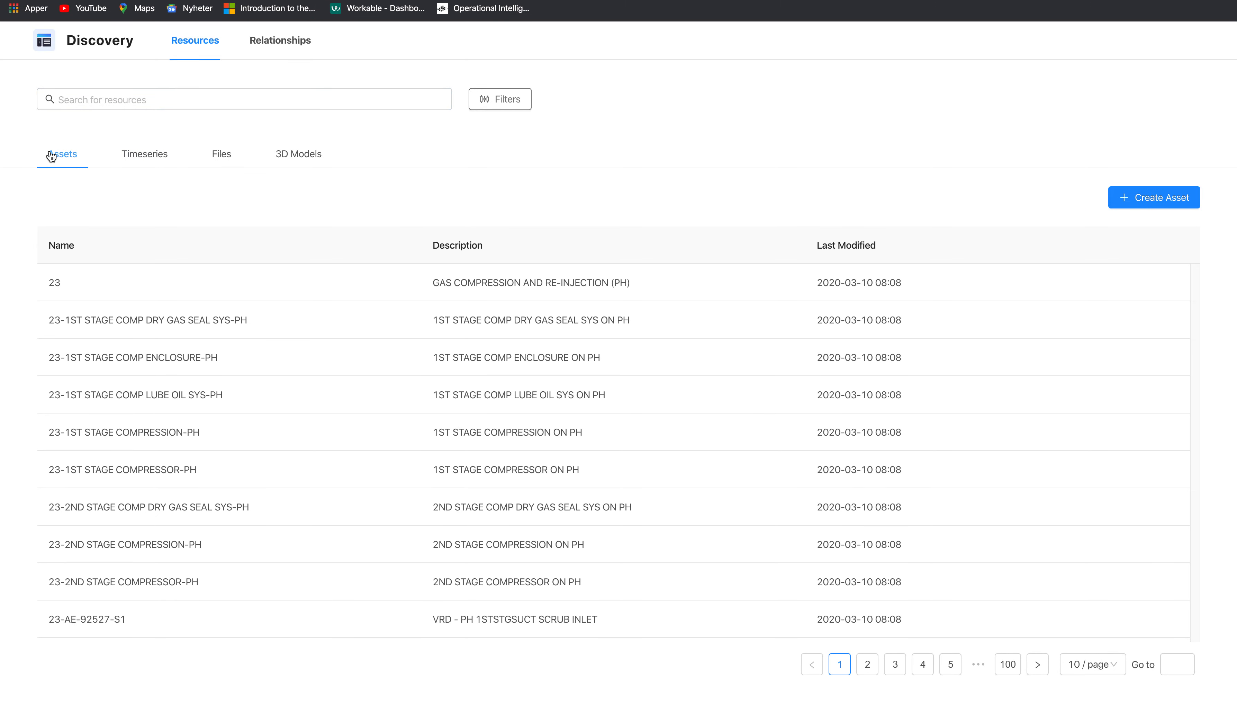
pyautogui.click(140, 156)
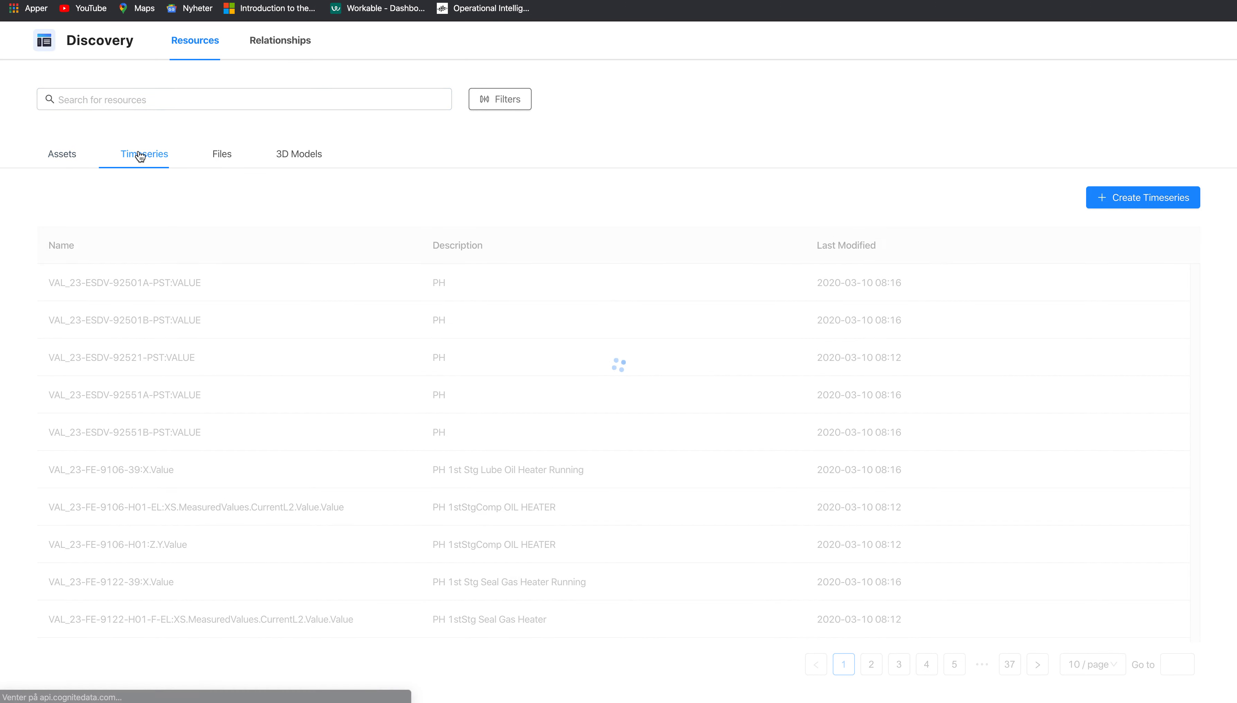
# - Verify the new linked assets of the 92501A and 92501B time series, opening asset 23-ESDV-92501B-PST
pyautogui.click(113, 285)
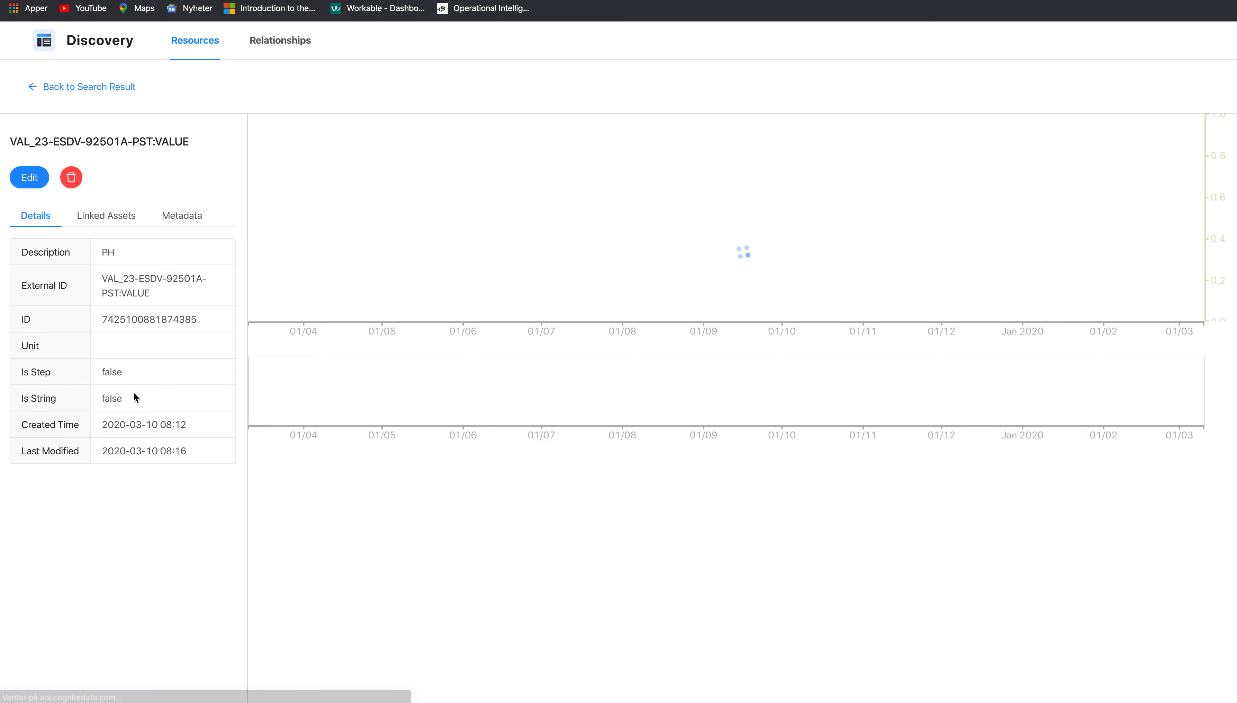
pyautogui.click(106, 219)
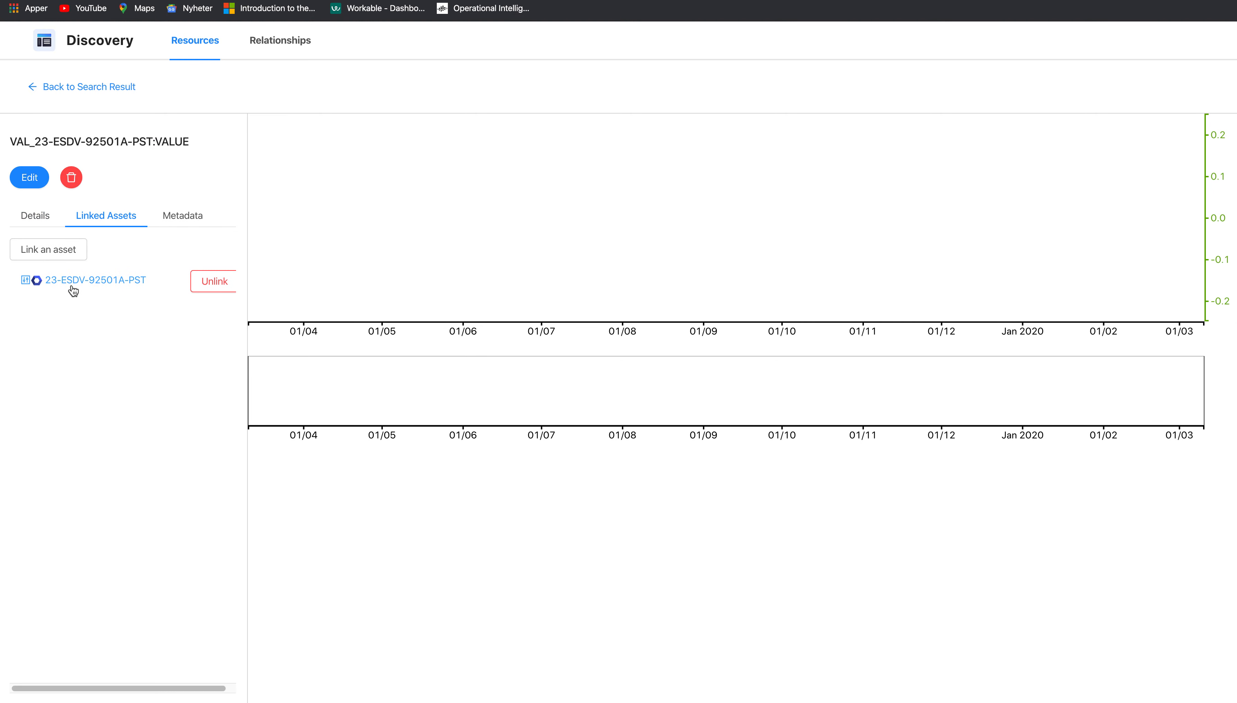
pyautogui.click(73, 85)
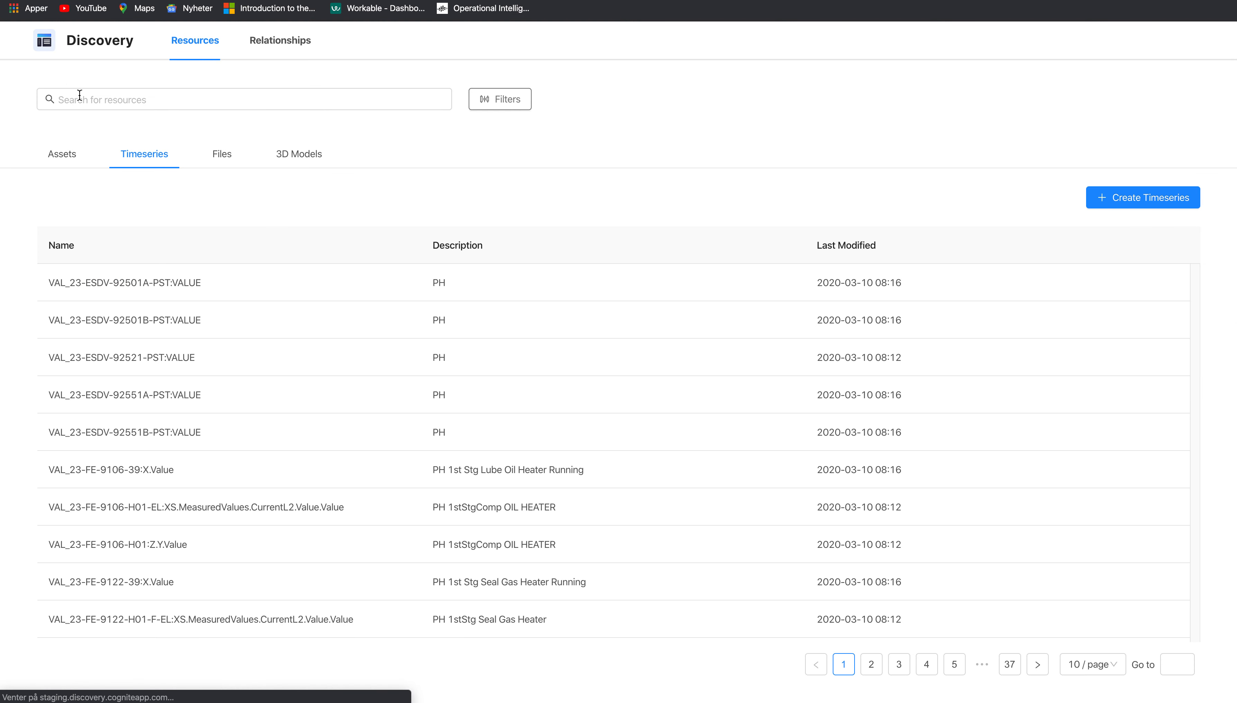
pyautogui.click(123, 326)
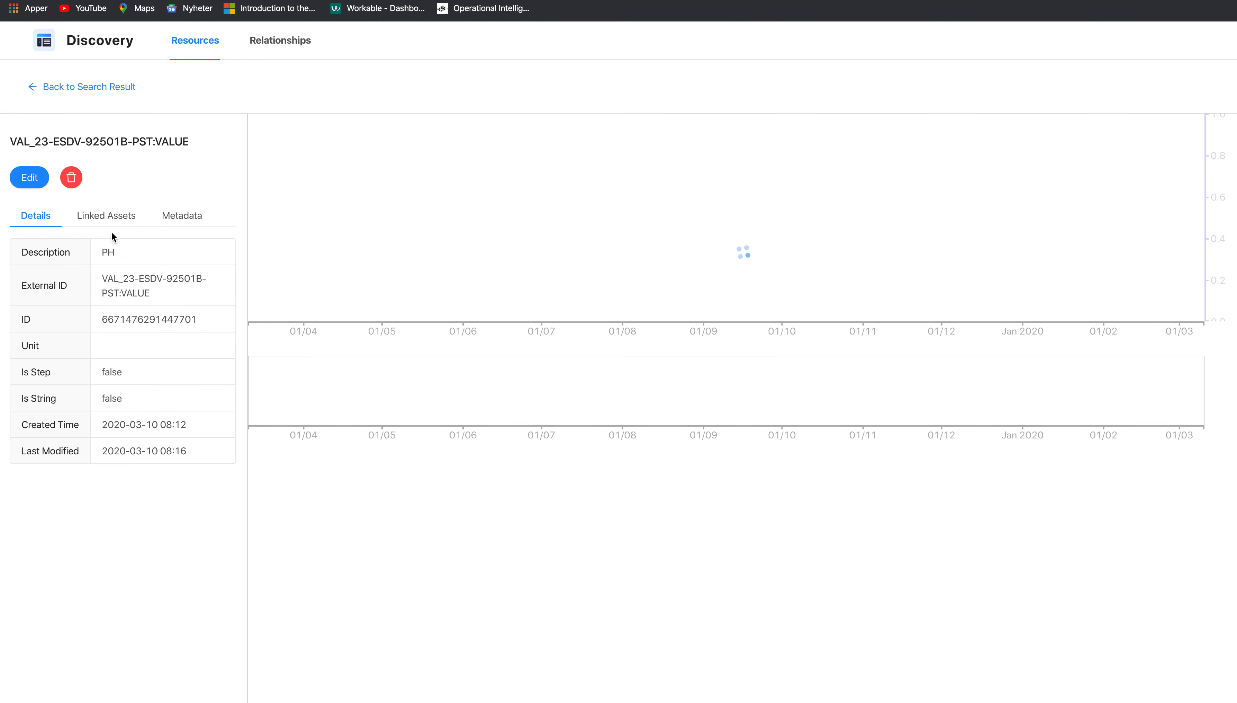
pyautogui.click(111, 216)
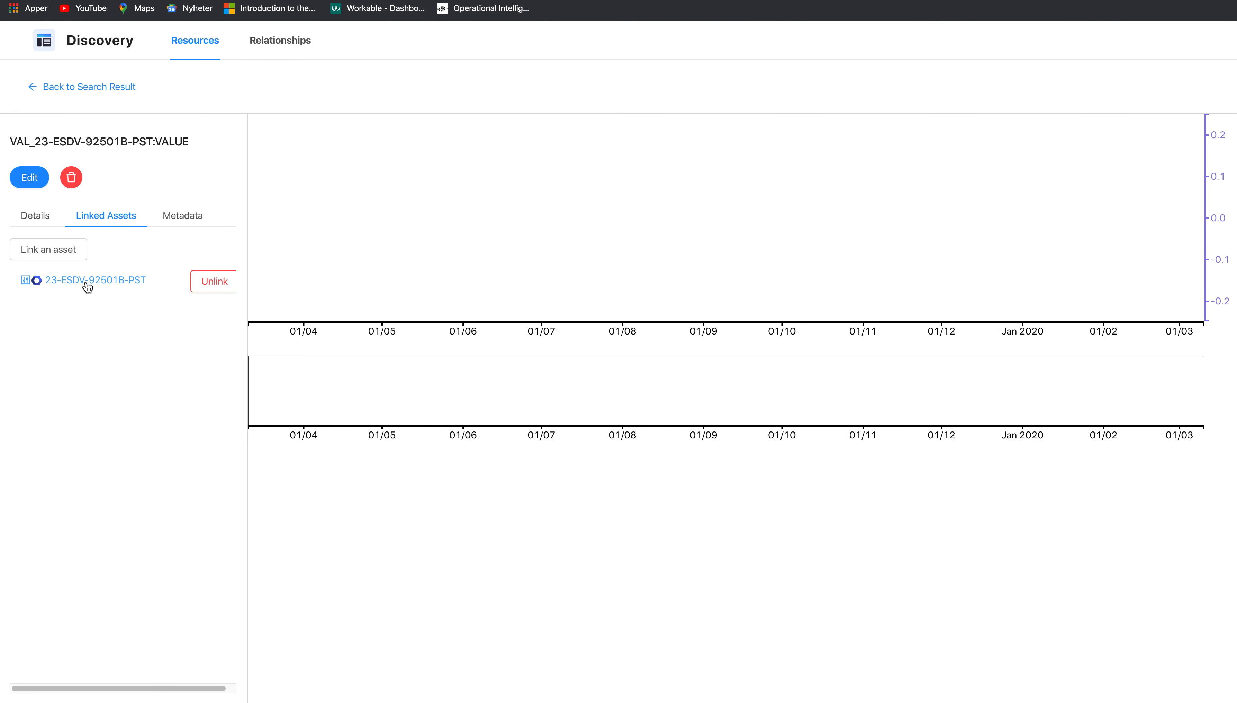
pyautogui.click(88, 286)
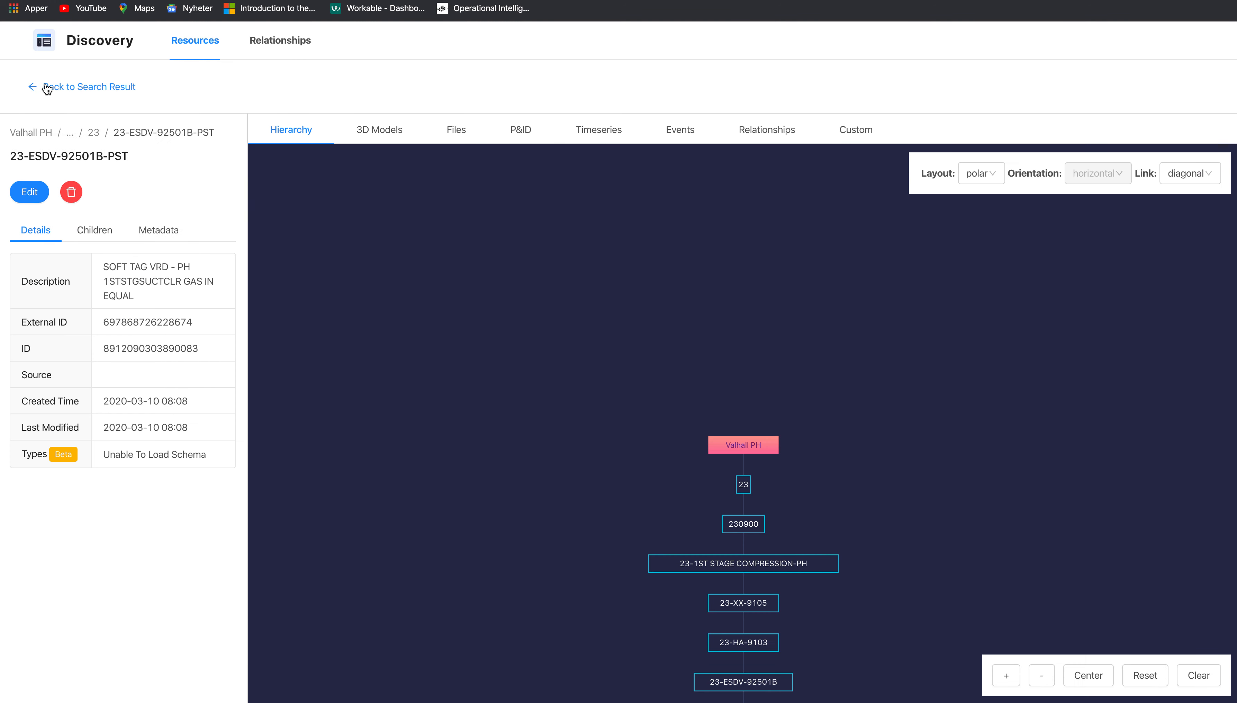
pyautogui.click(48, 88)
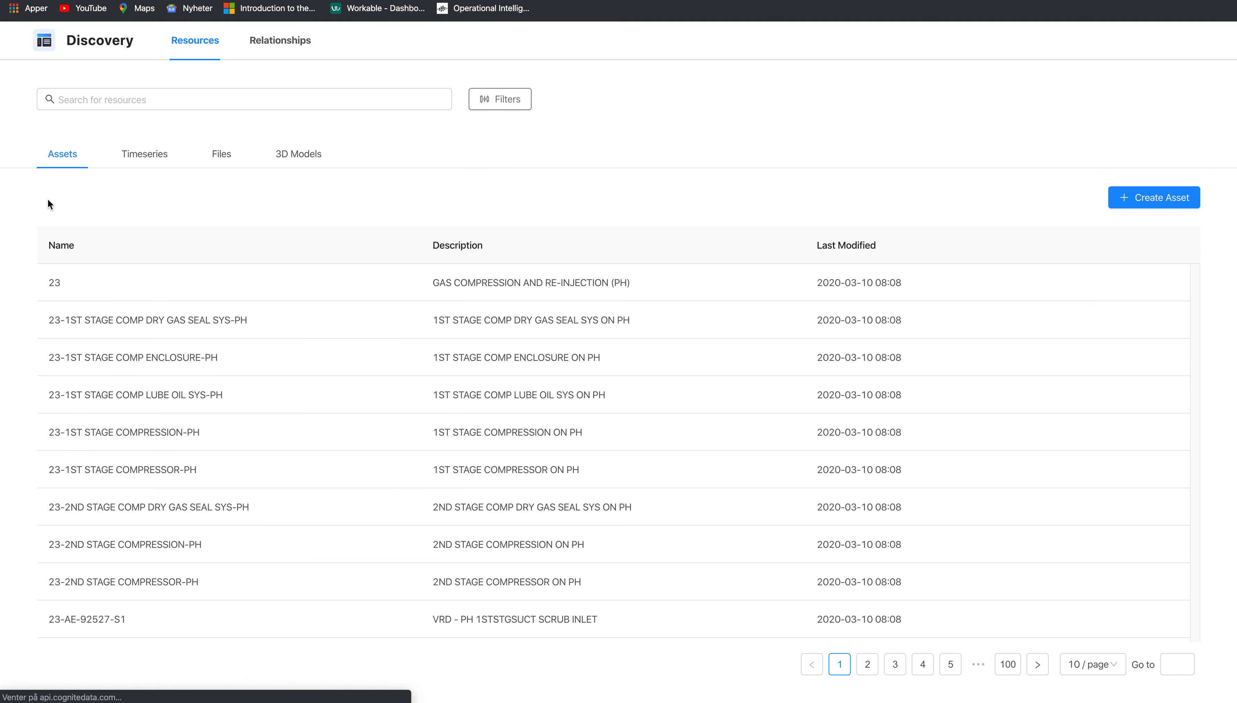
# - Upload PH-ME-P-0156-001.pdf from the Files list and open its detail page
pyautogui.click(228, 158)
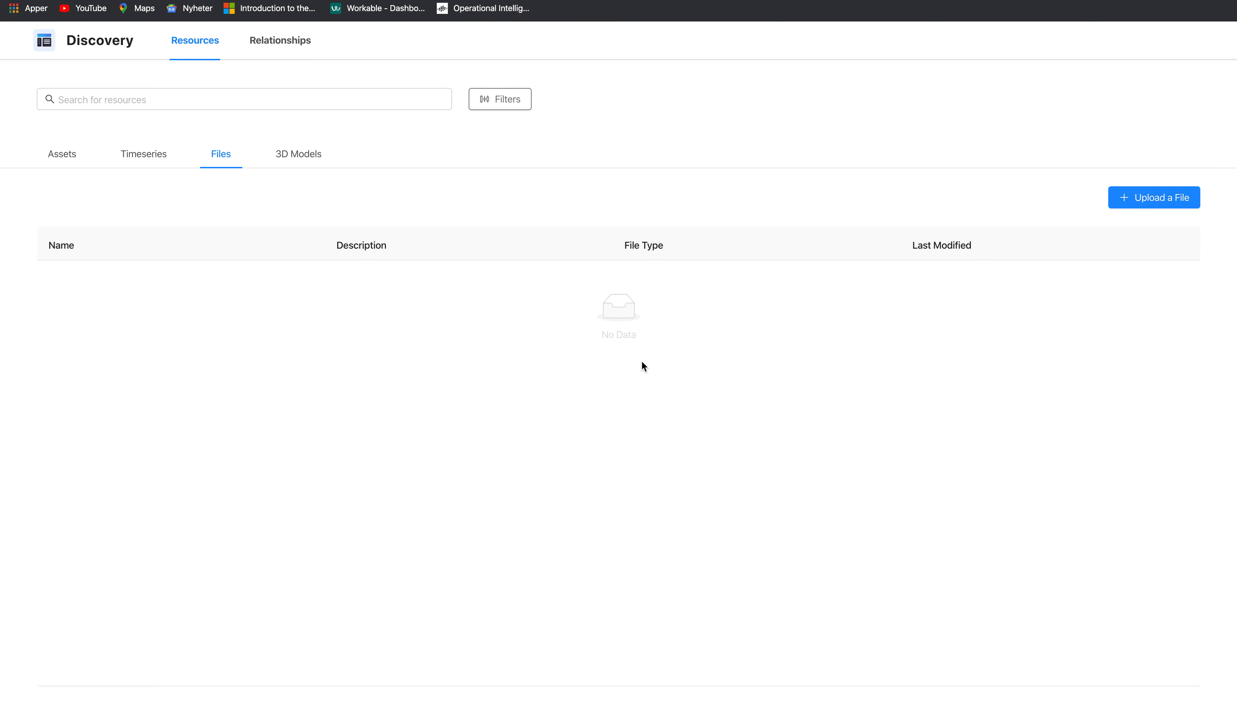
pyautogui.click(1159, 197)
pyautogui.click(632, 221)
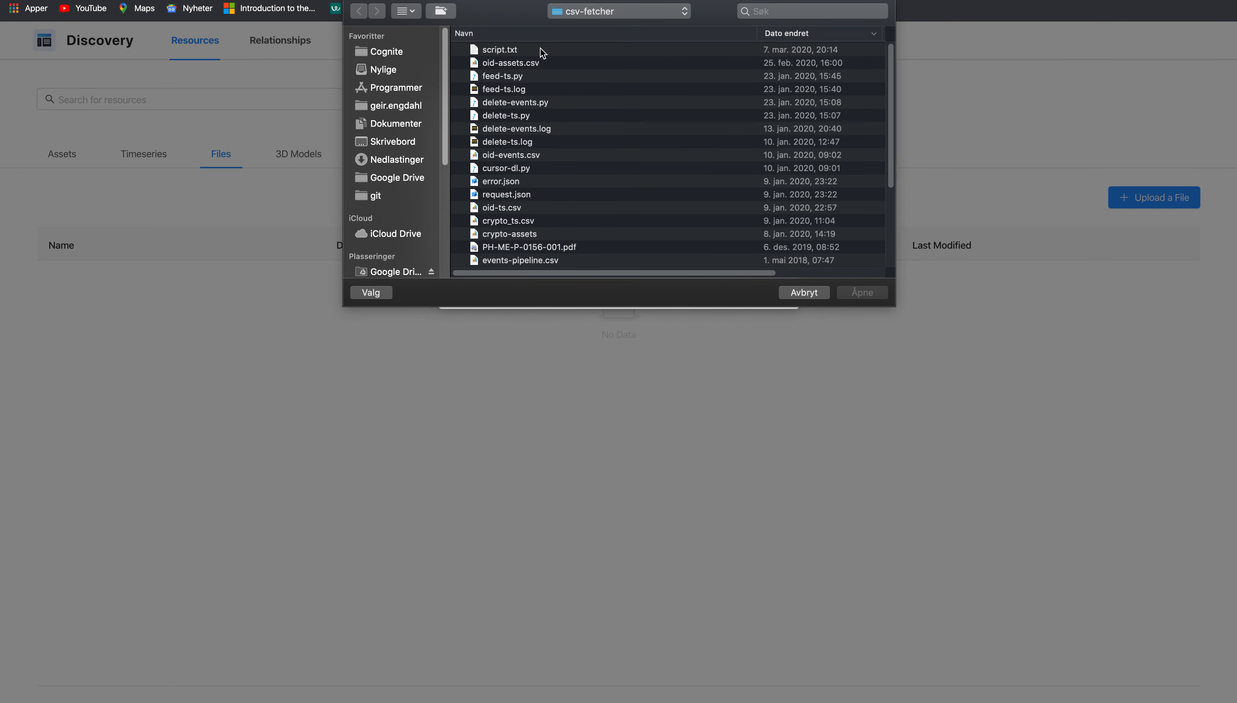
pyautogui.doubleClick(540, 247)
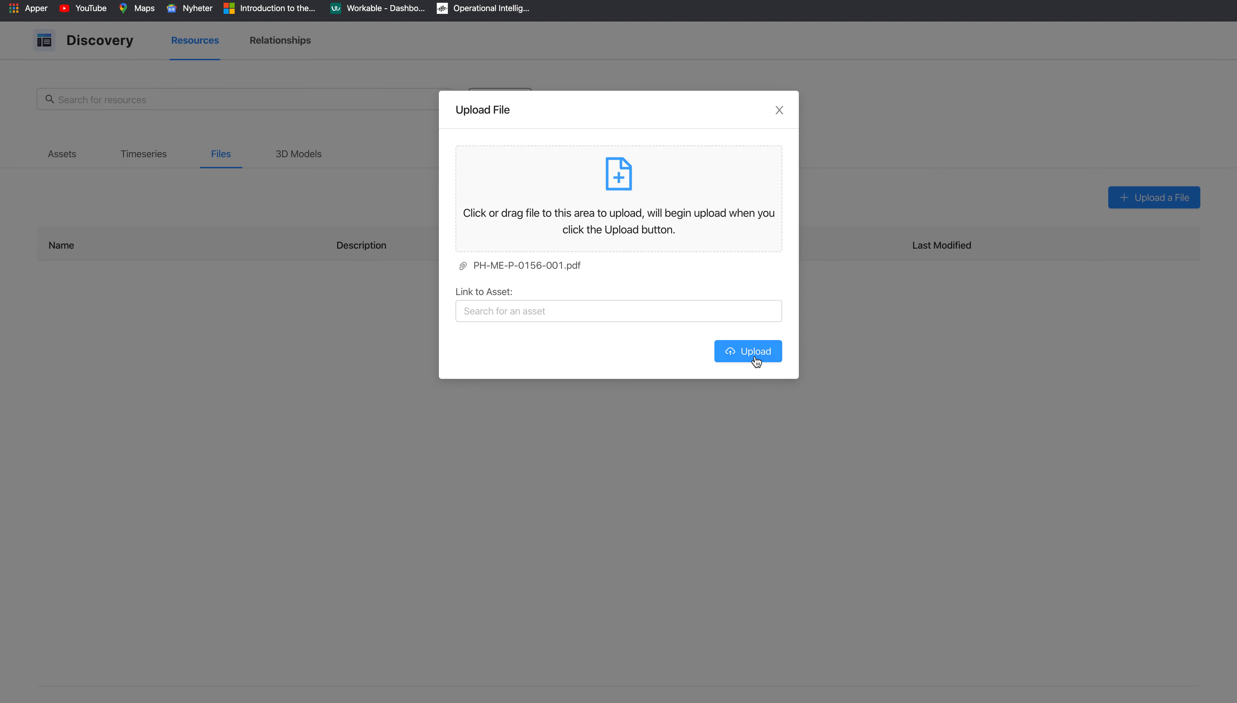
pyautogui.click(778, 351)
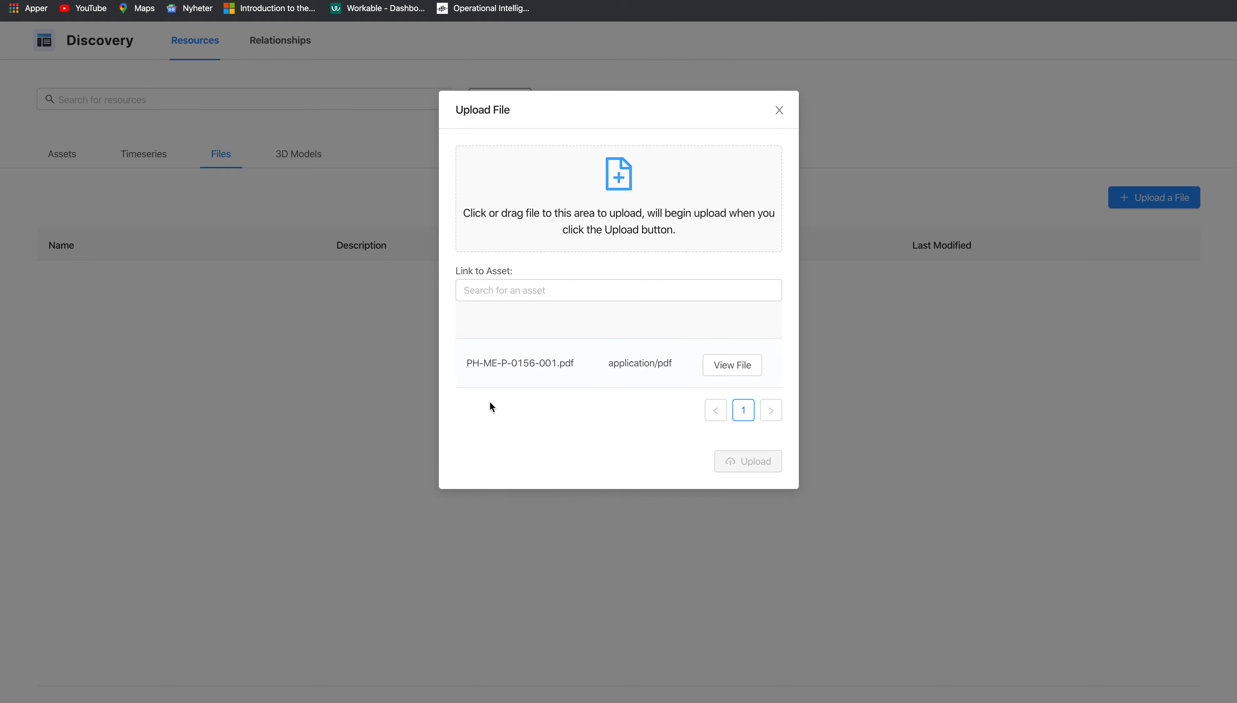
pyautogui.click(718, 366)
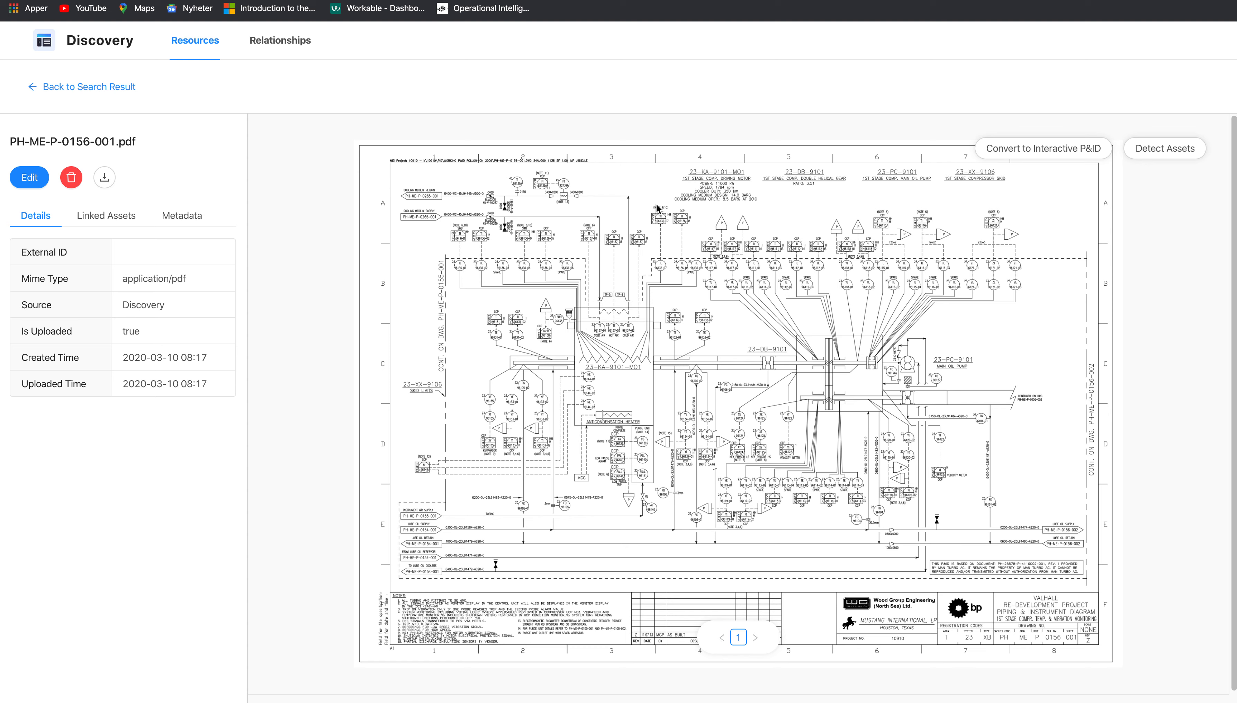
# - After checking the file's linked assets, convert the P&ID to interactive, detecting assets under root Valhall PH
pyautogui.click(105, 216)
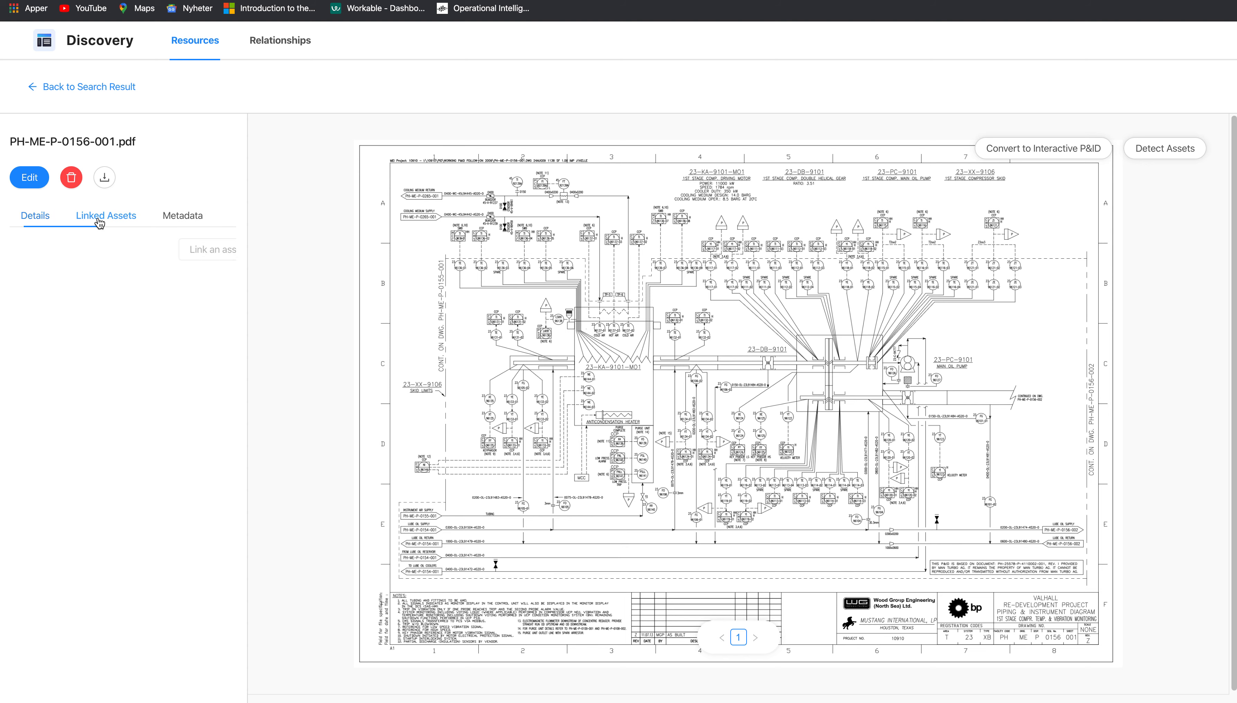
pyautogui.click(43, 217)
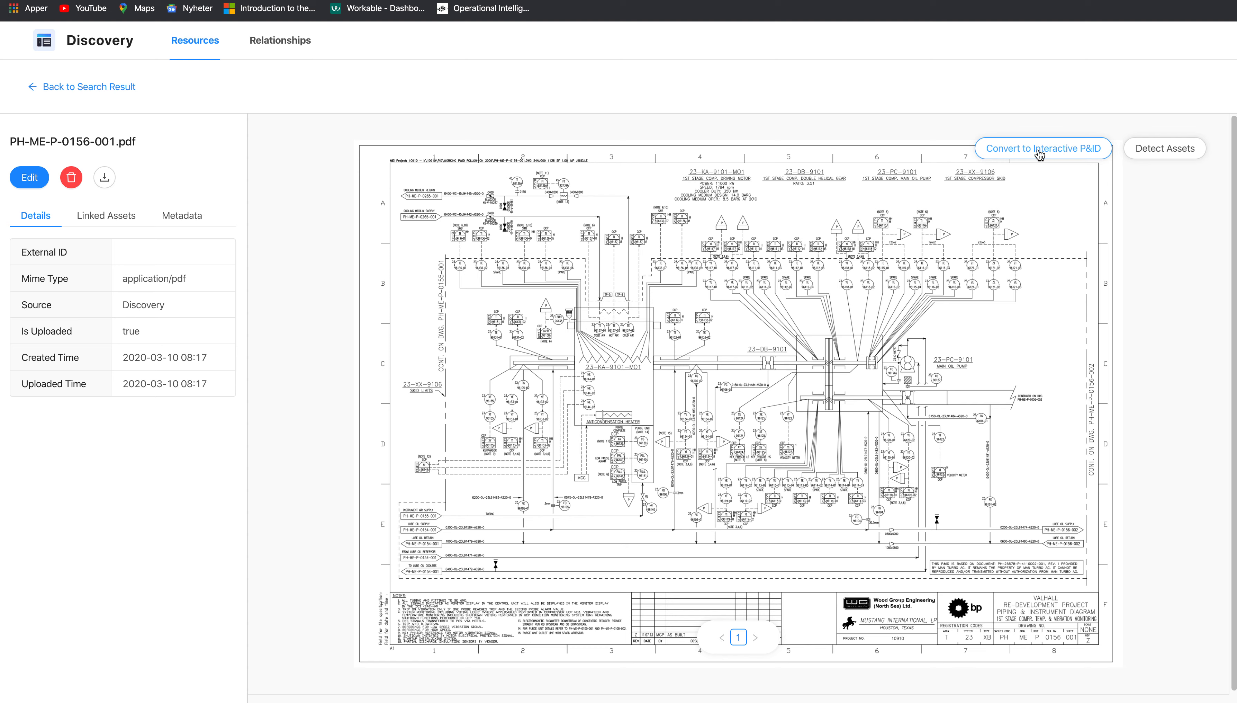
pyautogui.click(1039, 153)
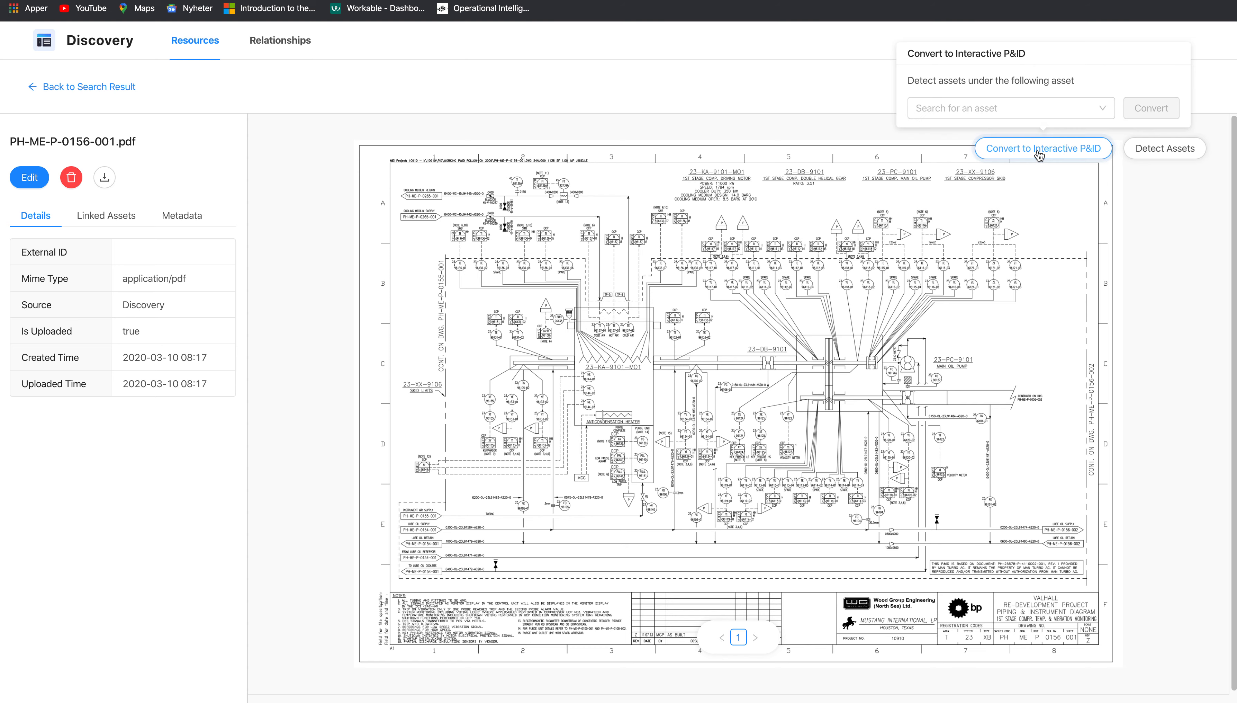
pyautogui.click(1020, 107)
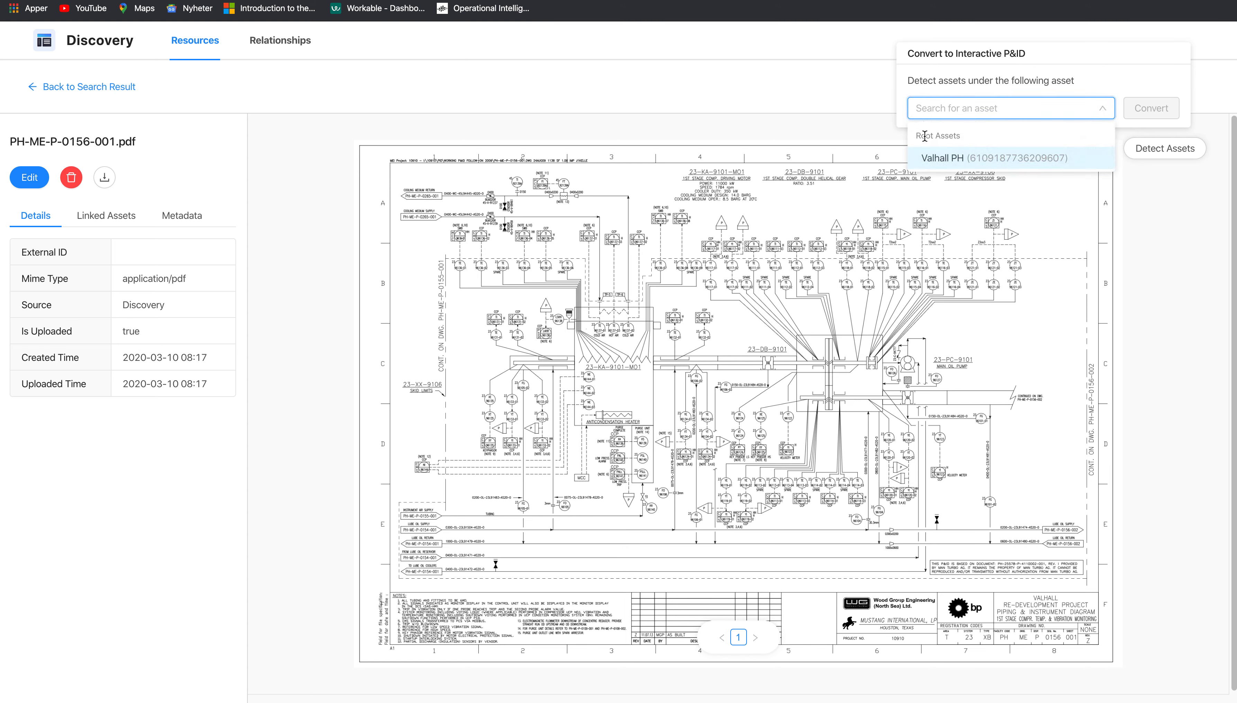
pyautogui.click(945, 159)
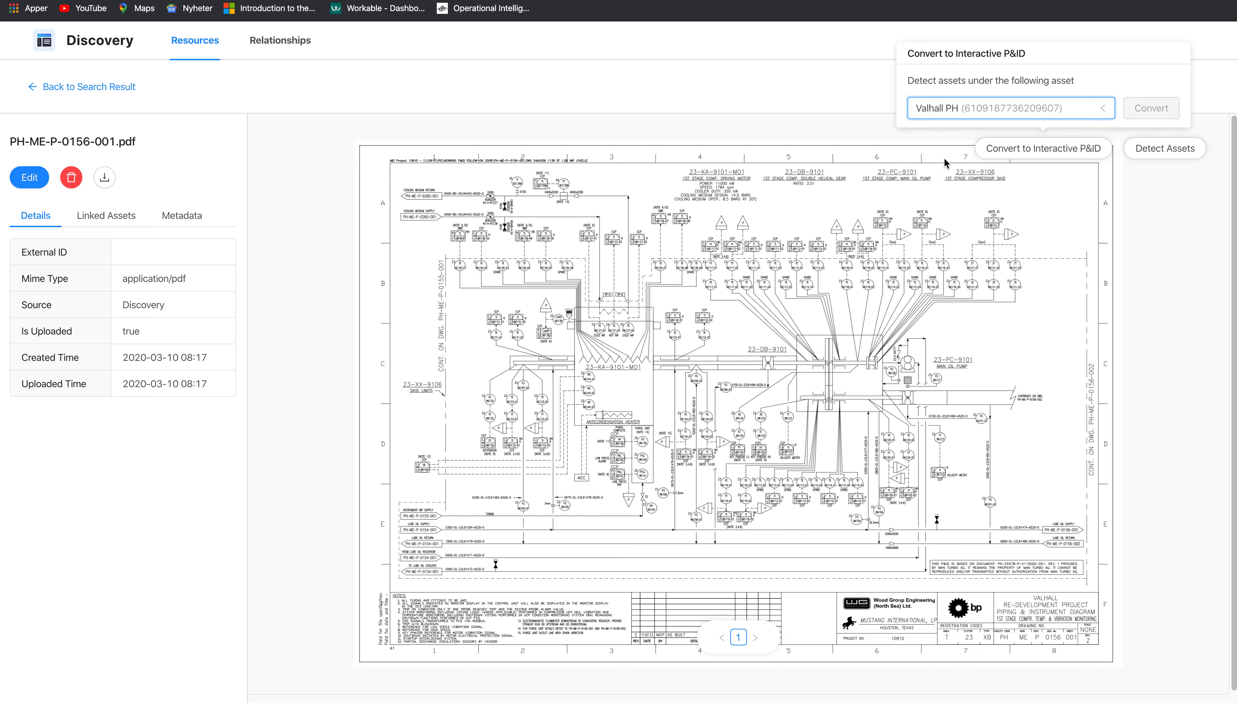
pyautogui.click(1154, 109)
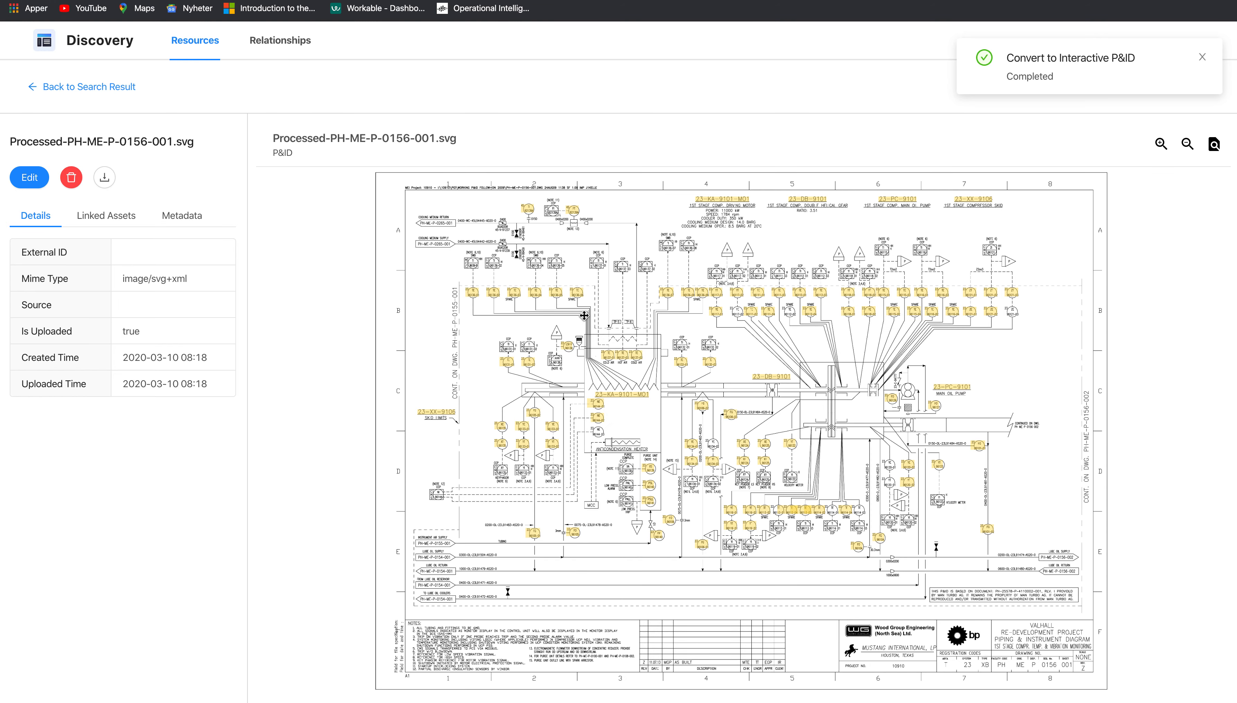
# - Open asset 23-TE-96137-02 from its diagram symbol, review its children and details, then return to Files
pyautogui.click(638, 357)
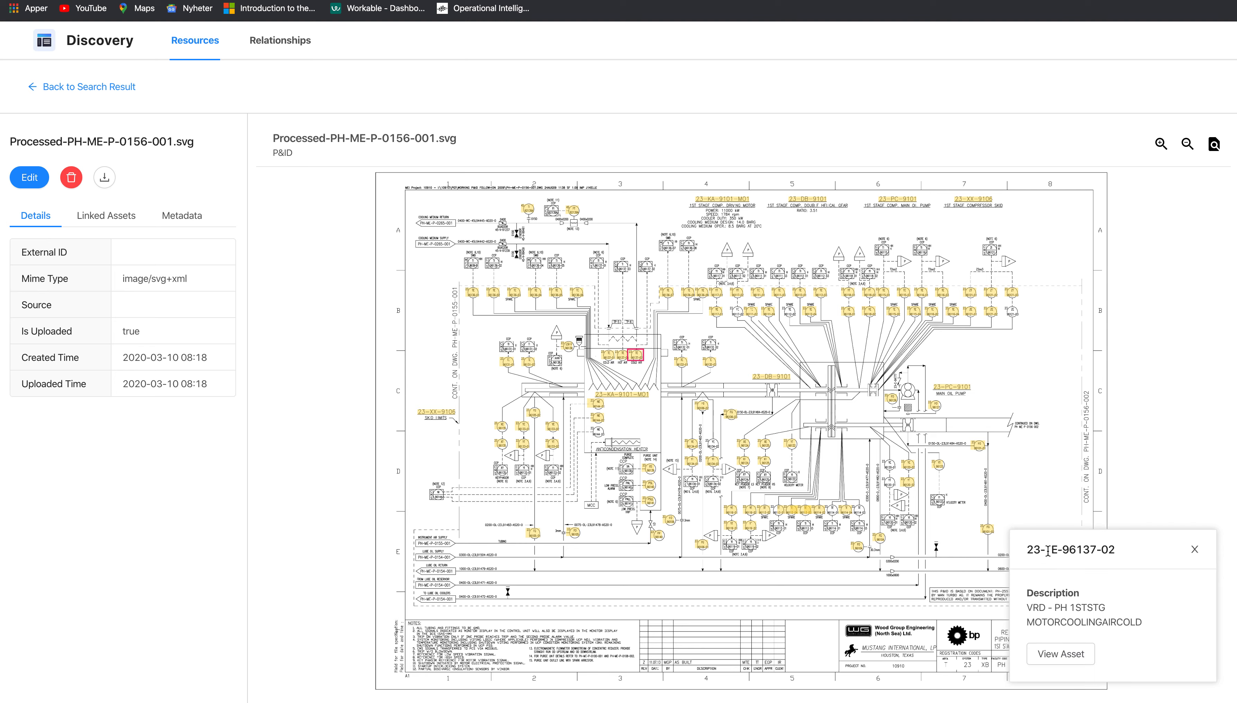
pyautogui.click(1062, 654)
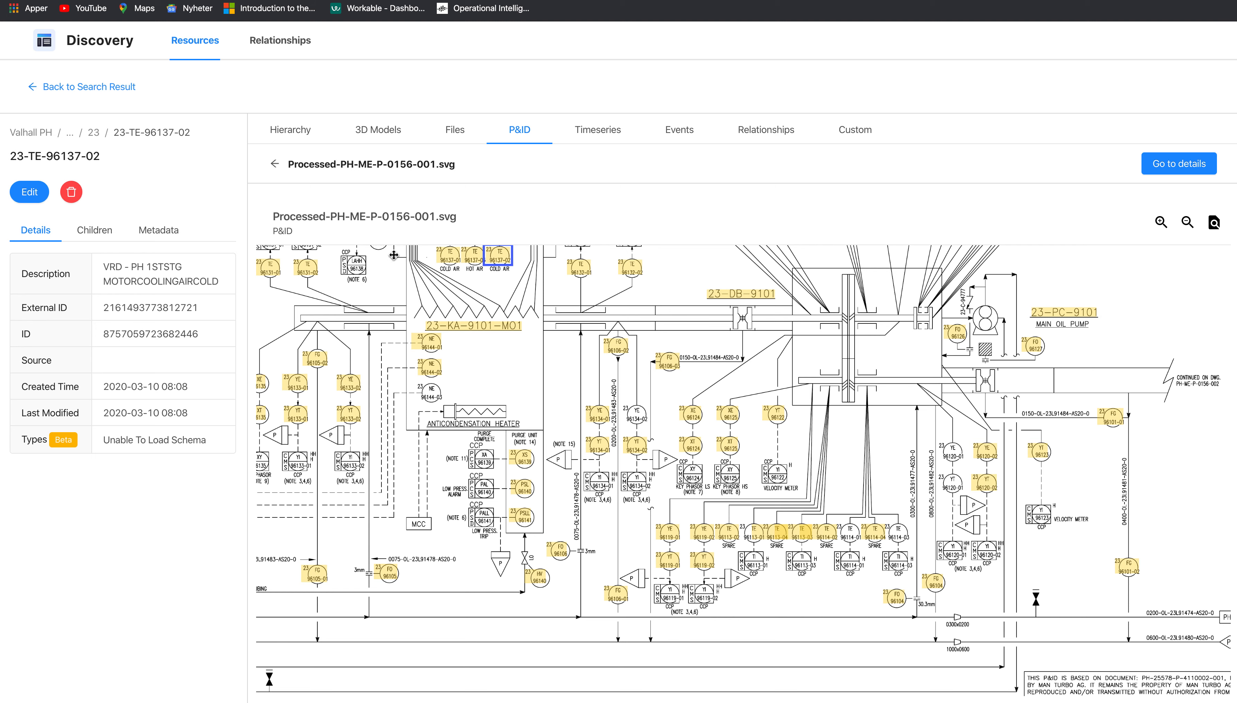
pyautogui.moveTo(515, 299); pyautogui.dragTo(561, 459)
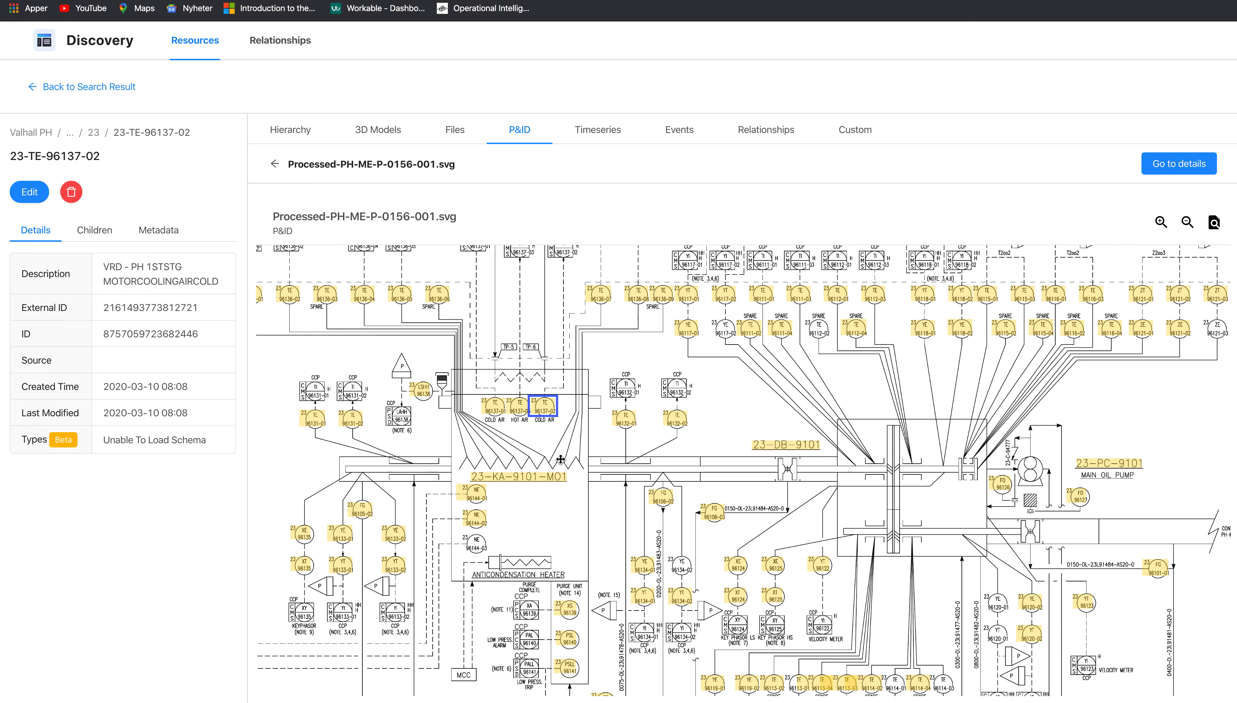
pyautogui.click(104, 234)
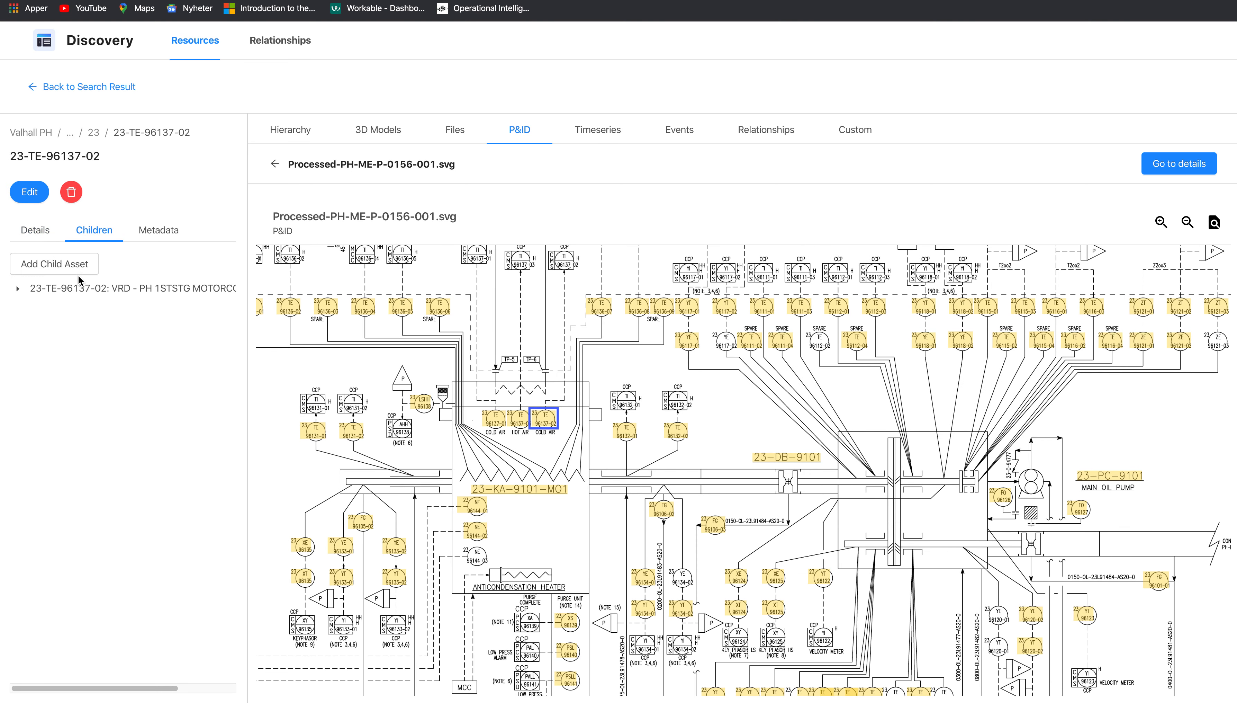
pyautogui.click(41, 234)
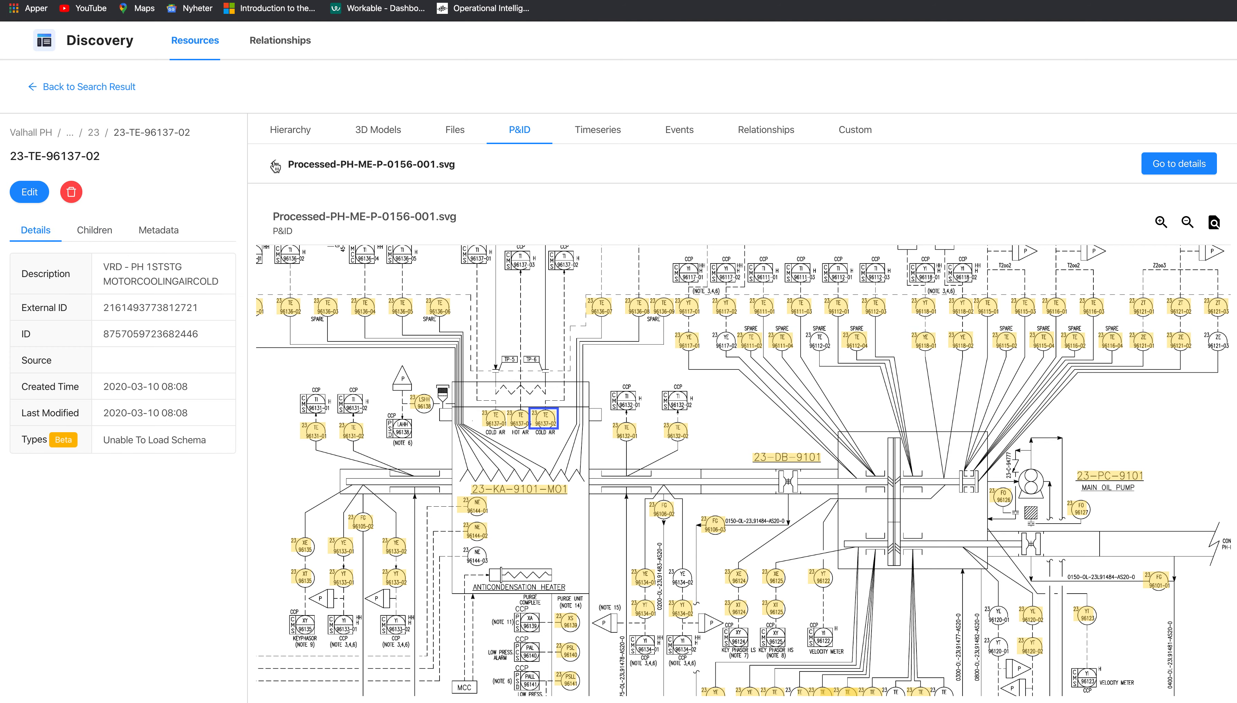
pyautogui.click(32, 86)
pyautogui.click(218, 155)
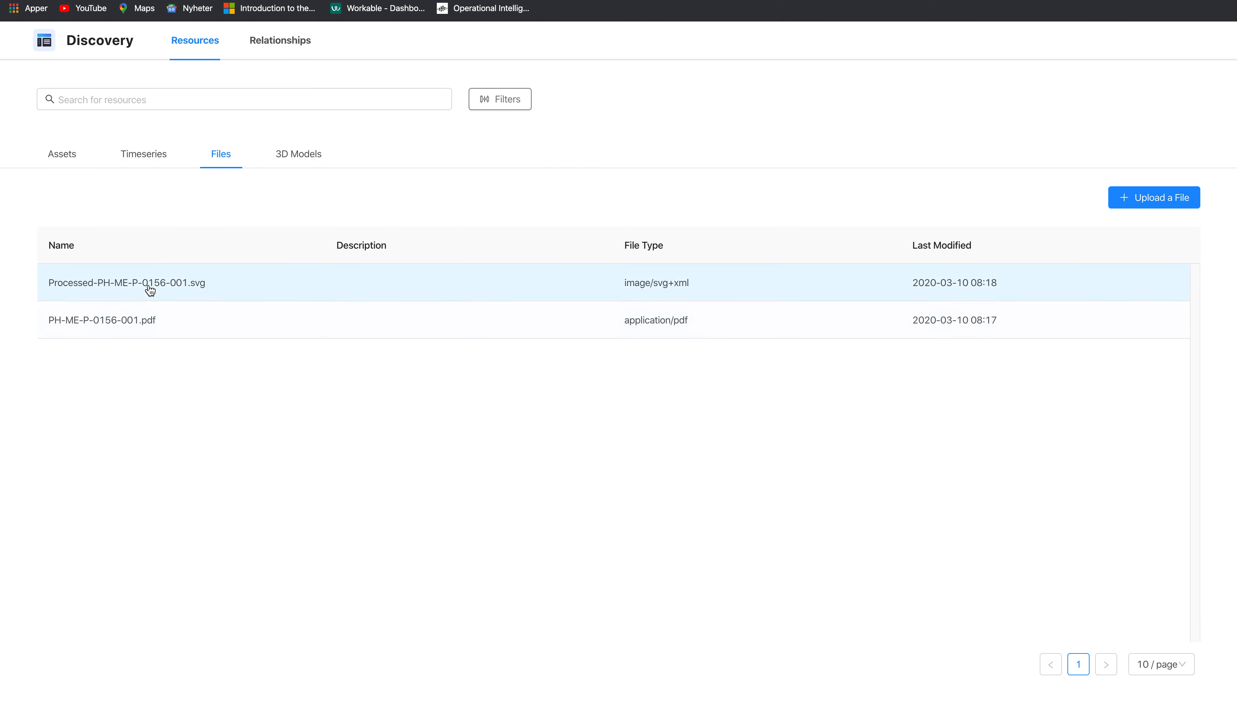
# - Open Processed-PH-ME-P-0156-001.svg and scroll through its list of linked assets
pyautogui.click(151, 282)
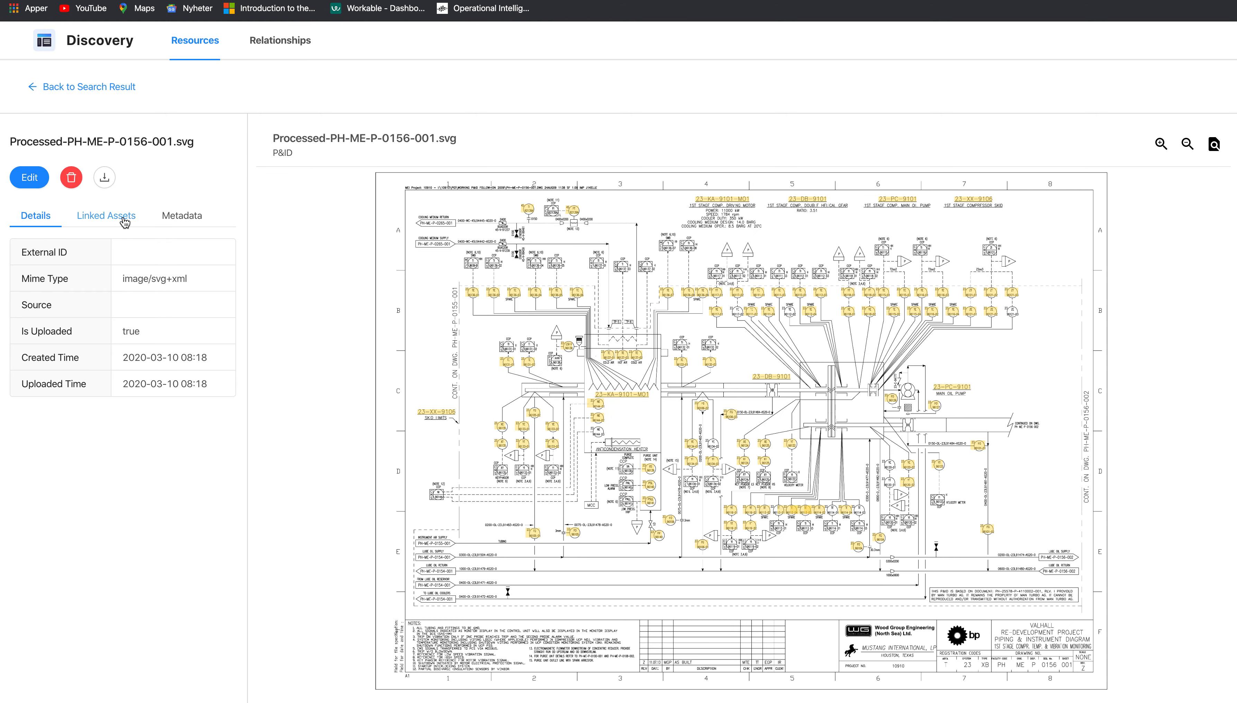
pyautogui.click(125, 223)
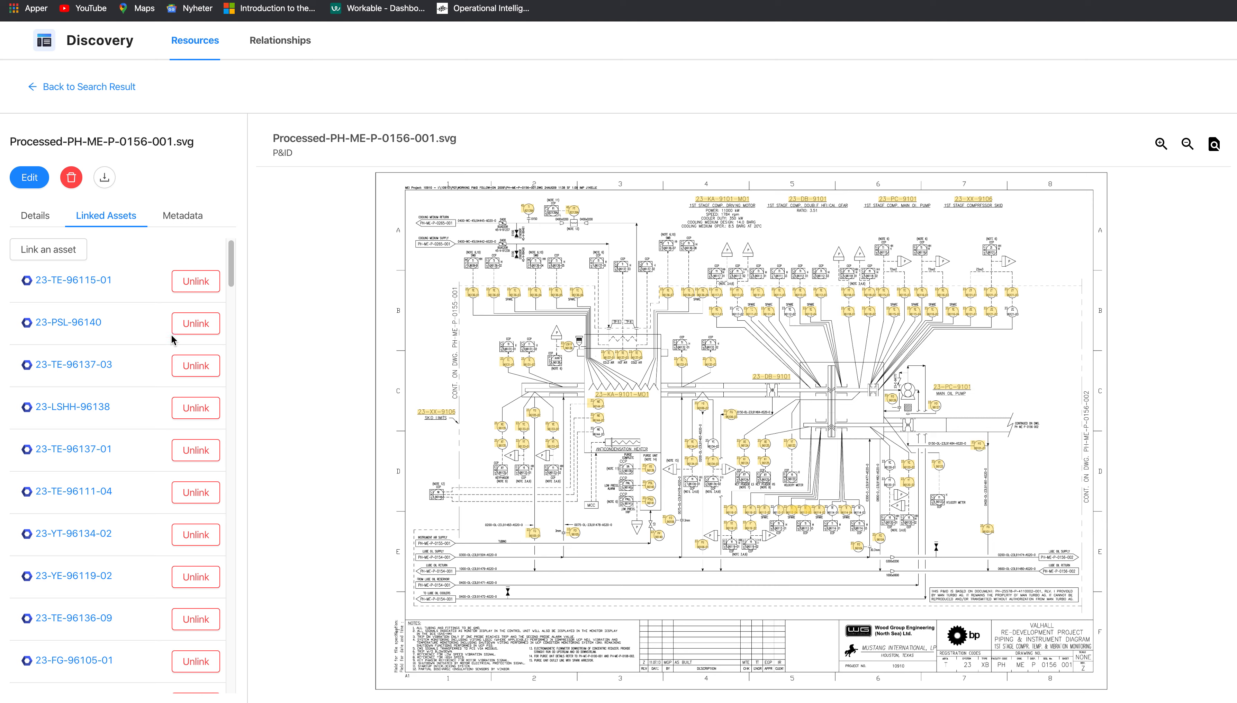
pyautogui.scroll(-15, 69, 358)
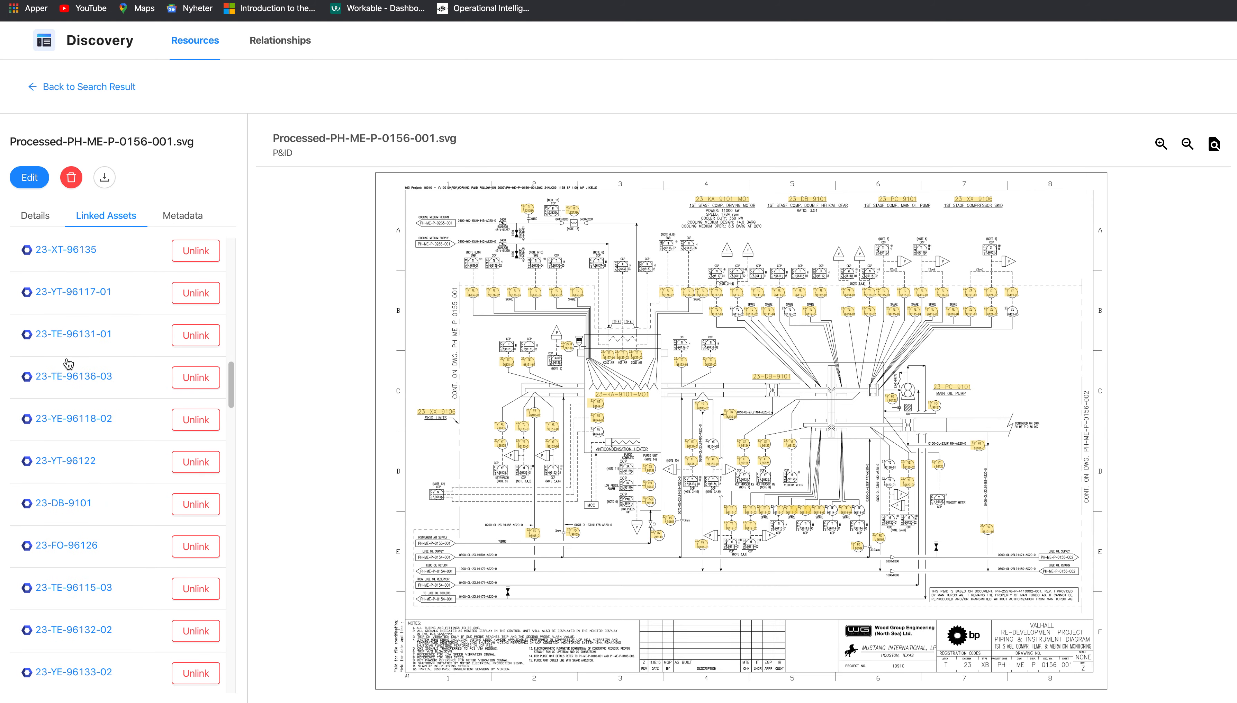
pyautogui.scroll(-8, 69, 363)
pyautogui.scroll(10, 74, 474)
pyautogui.scroll(10, 78, 485)
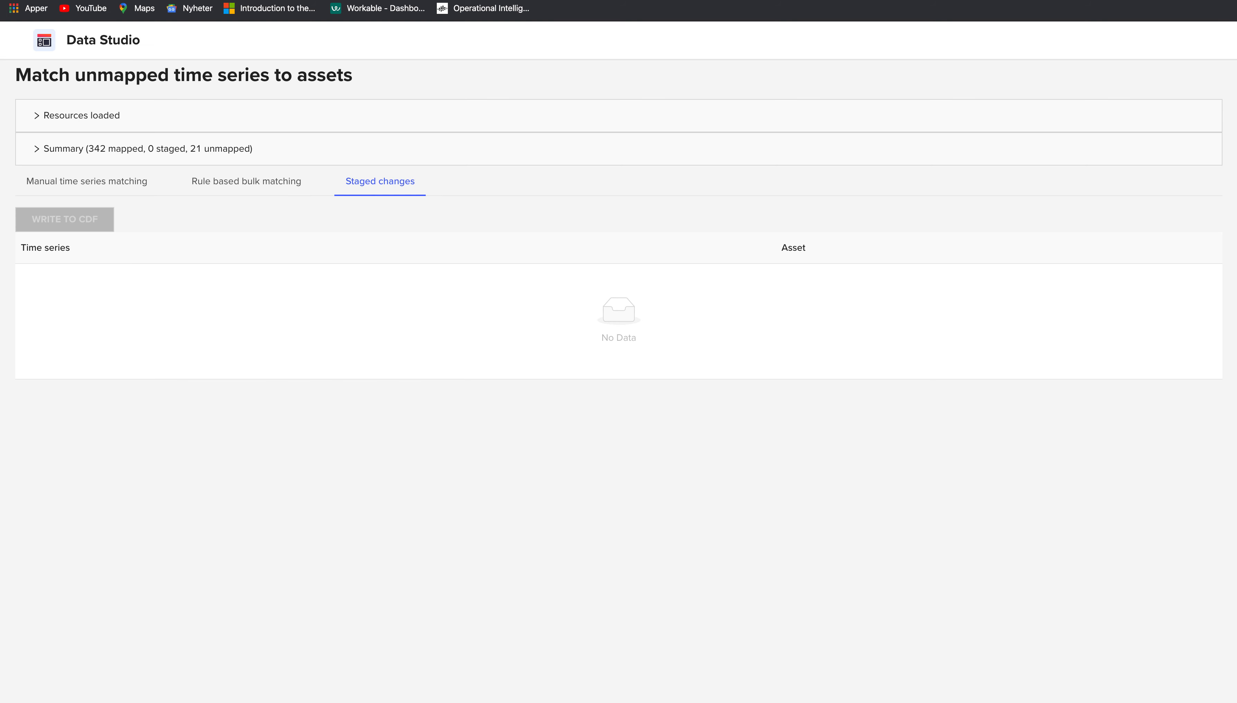
# - Return to the Data Studio home page via the header title
pyautogui.click(104, 43)
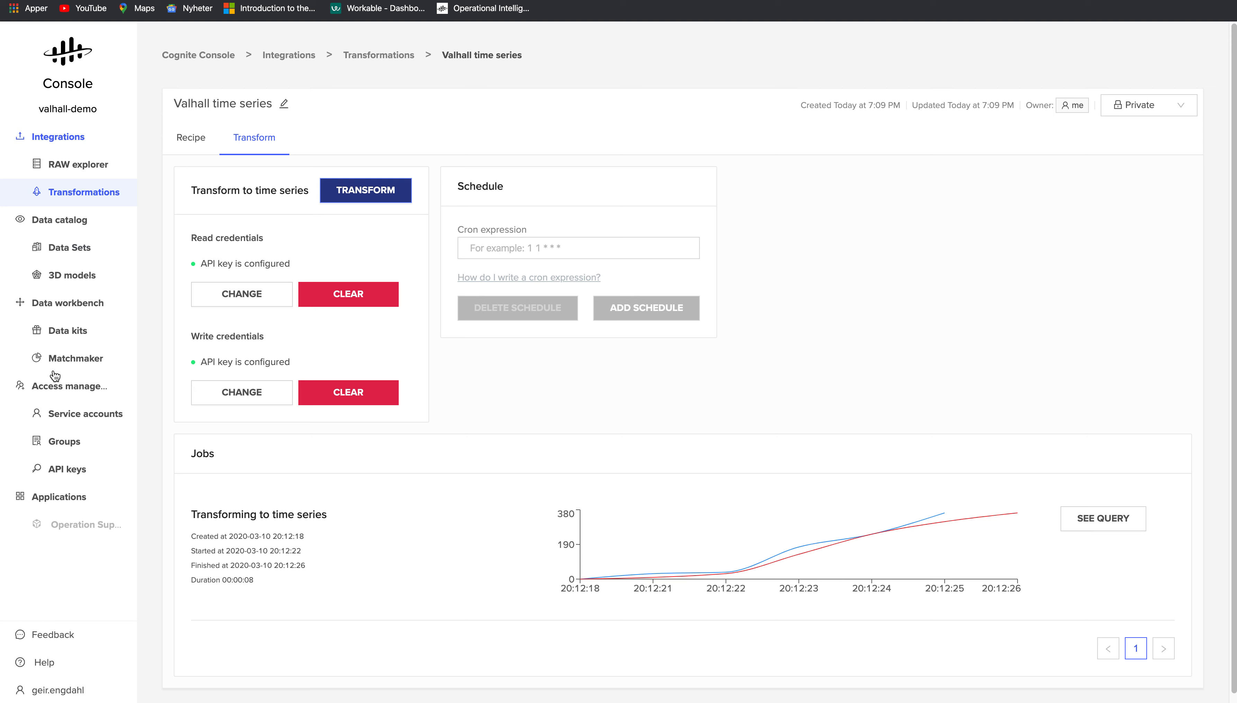
# - Open the Valhall time series data set, view its lineage and data profile, then return to Data sets
pyautogui.click(68, 247)
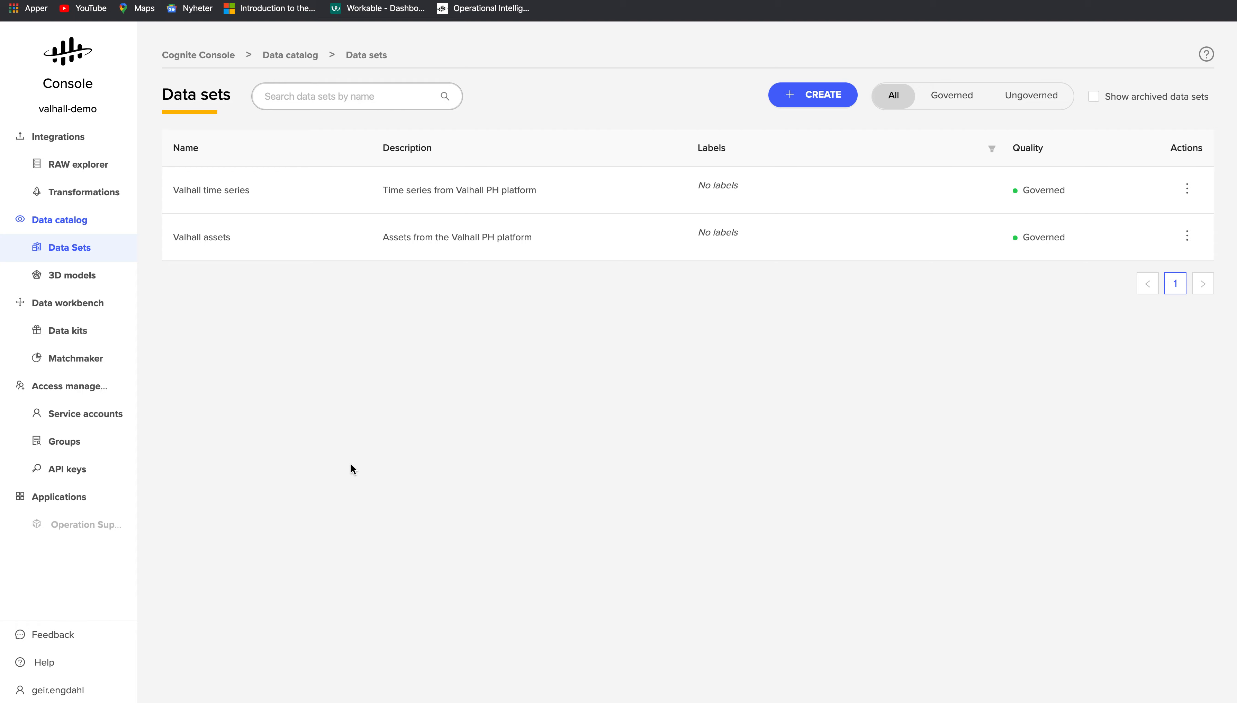
pyautogui.click(223, 191)
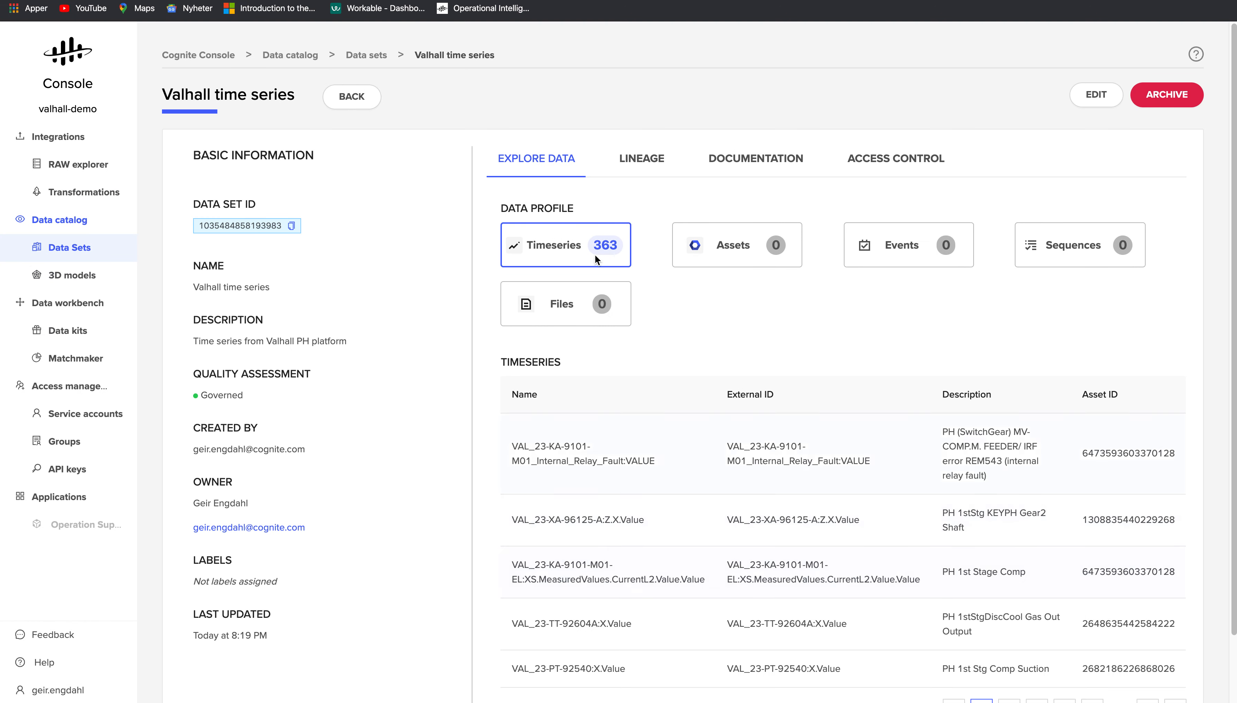
pyautogui.click(650, 157)
pyautogui.click(542, 164)
pyautogui.click(78, 248)
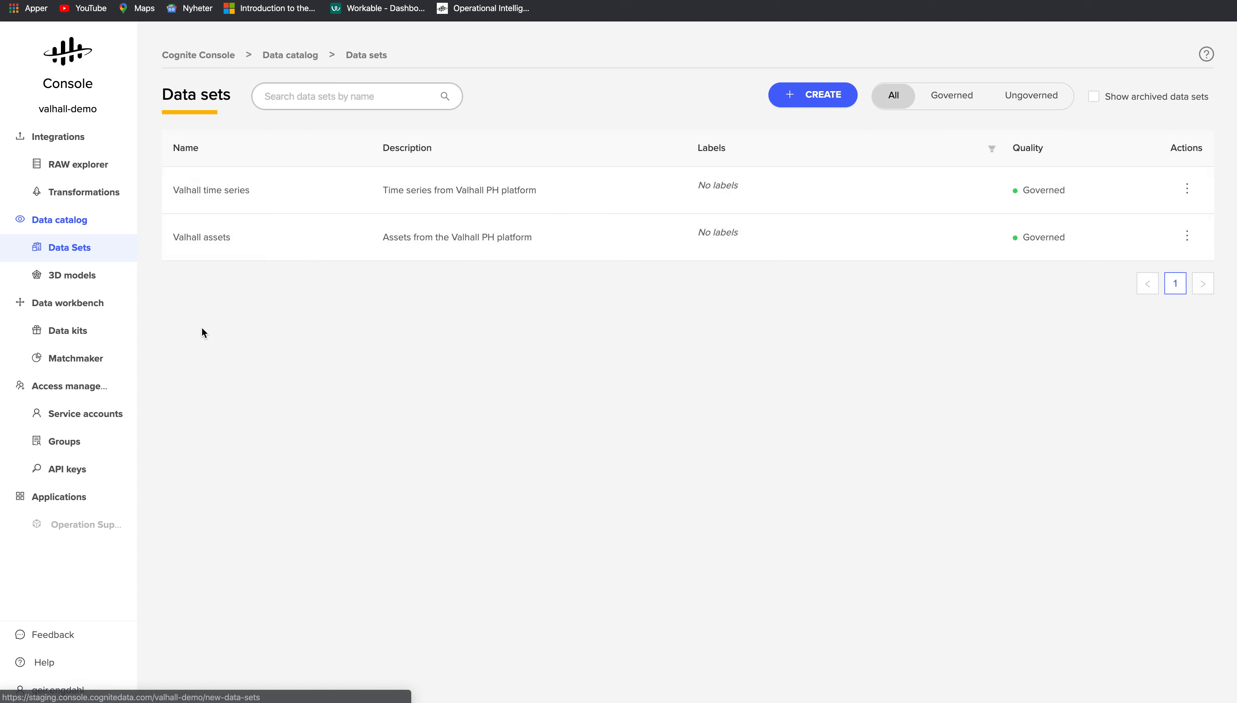